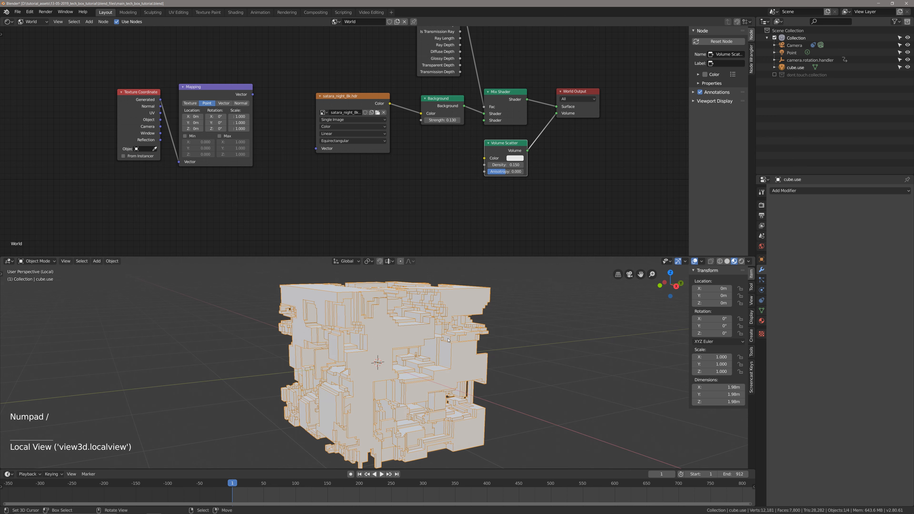
# Examine the blocky cube's overall shape in the 3D viewport
pyautogui.scroll(-4, 393, 345)
pyautogui.scroll(3, 393, 344)
pyautogui.keyDown('shift'); pyautogui.moveTo(392, 345); pyautogui.dragTo(425, 335, button='middle'); pyautogui.keyUp('shift')
pyautogui.scroll(1, 418, 338)
pyautogui.keyDown('shift'); pyautogui.scroll(1, 419, 338); pyautogui.keyUp('shift')
pyautogui.scroll(-1, 425, 334)
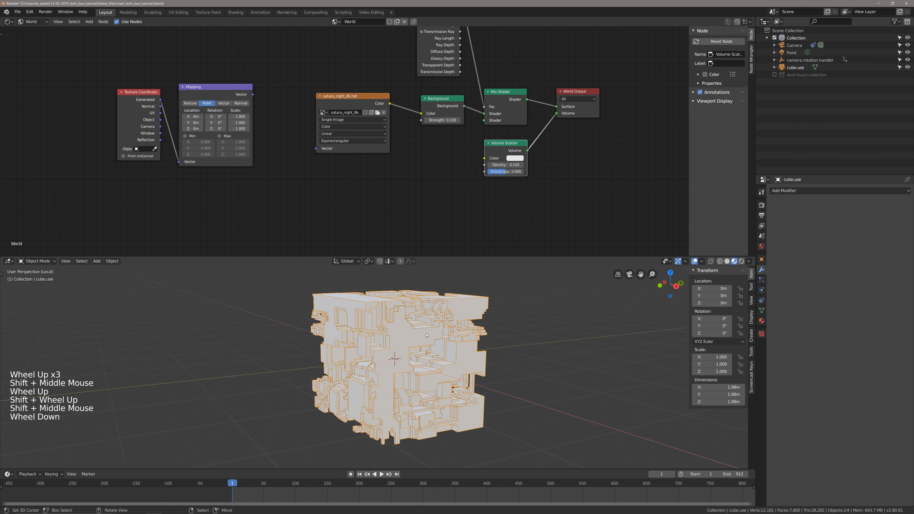
pyautogui.press('z')
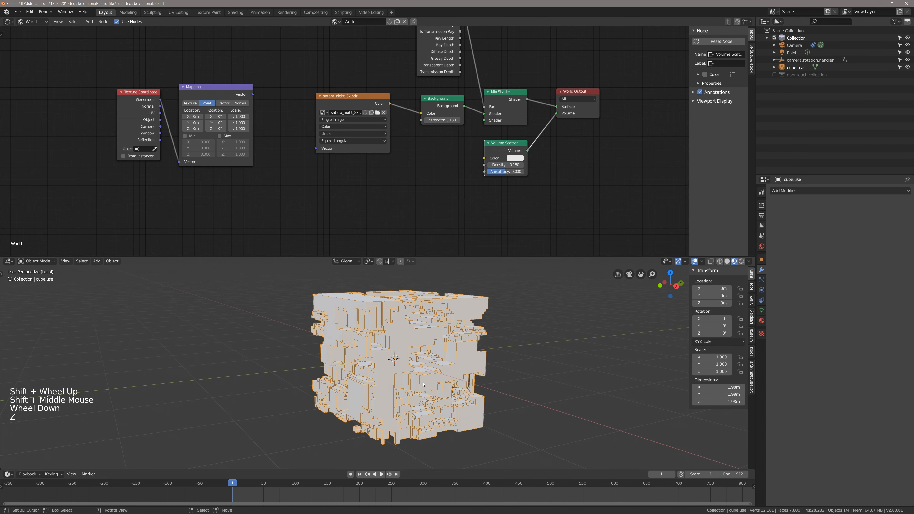
pyautogui.keyDown('shift'); pyautogui.moveTo(426, 393); pyautogui.dragTo(418, 396, button='middle'); pyautogui.keyUp('shift')
# Switch the shader editor from the world nodes to the cube's object material nodes
pyautogui.moveTo(353, 119); pyautogui.dragTo(257, 169, button='middle')
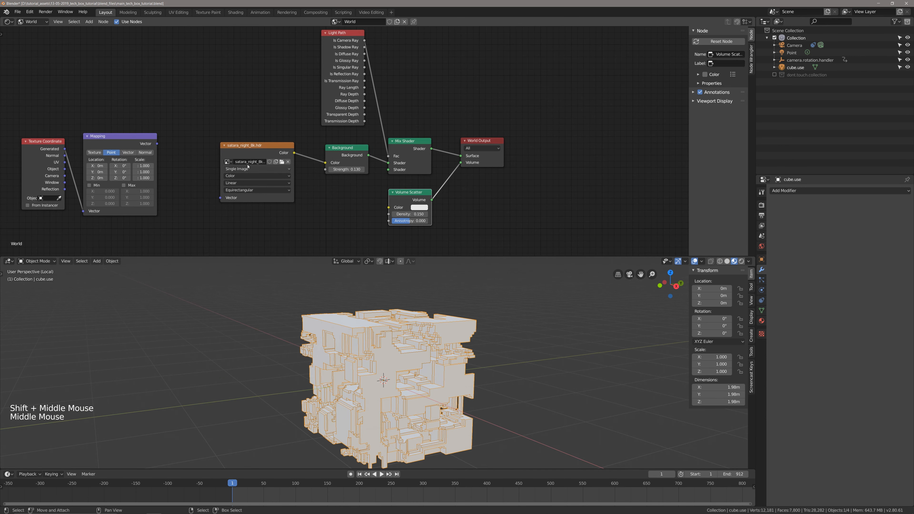
pyautogui.click(33, 21)
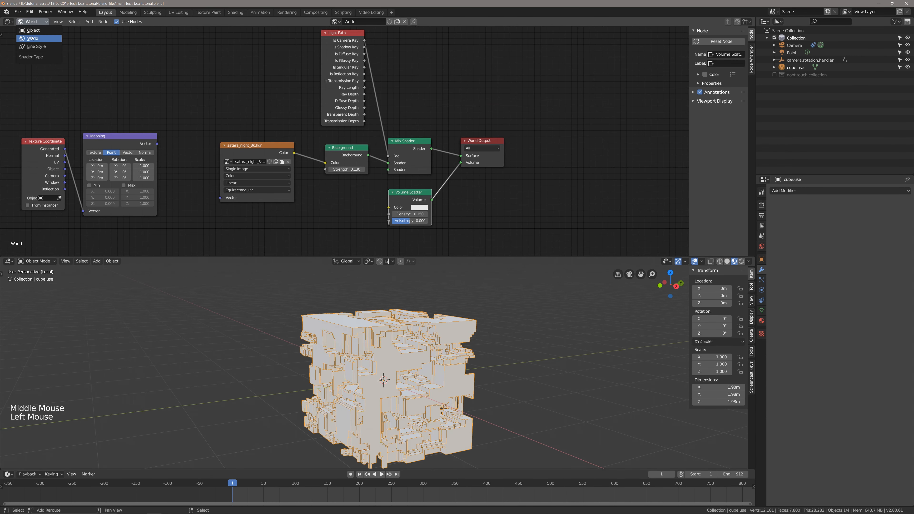
pyautogui.click(38, 31)
pyautogui.keyDown('shift'); pyautogui.scroll(2, 396, 144); pyautogui.keyUp('shift')
pyautogui.keyDown('shift'); pyautogui.moveTo(396, 144); pyautogui.dragTo(390, 129, button='middle'); pyautogui.keyUp('shift')
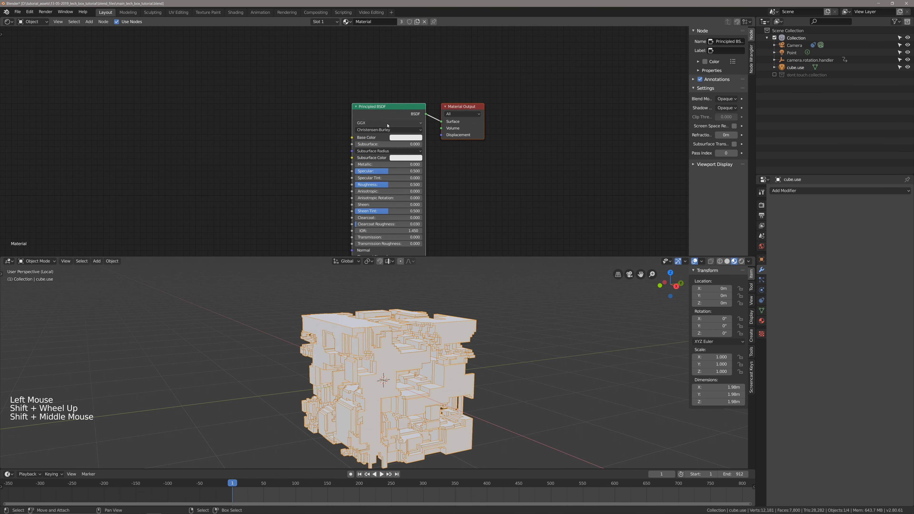
# Move the Principled BSDF node away from the Material Output to make room between them
pyautogui.rightClick(389, 128)
pyautogui.press('g')
pyautogui.click(261, 123)
pyautogui.keyDown('shift'); pyautogui.moveTo(261, 122); pyautogui.dragTo(312, 114, button='middle'); pyautogui.keyUp('shift')
pyautogui.press('g')
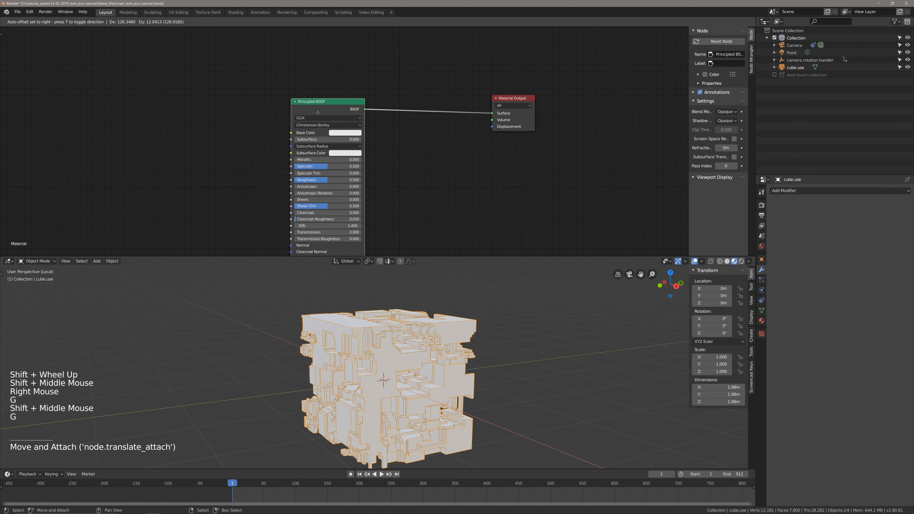
pyautogui.click(320, 119)
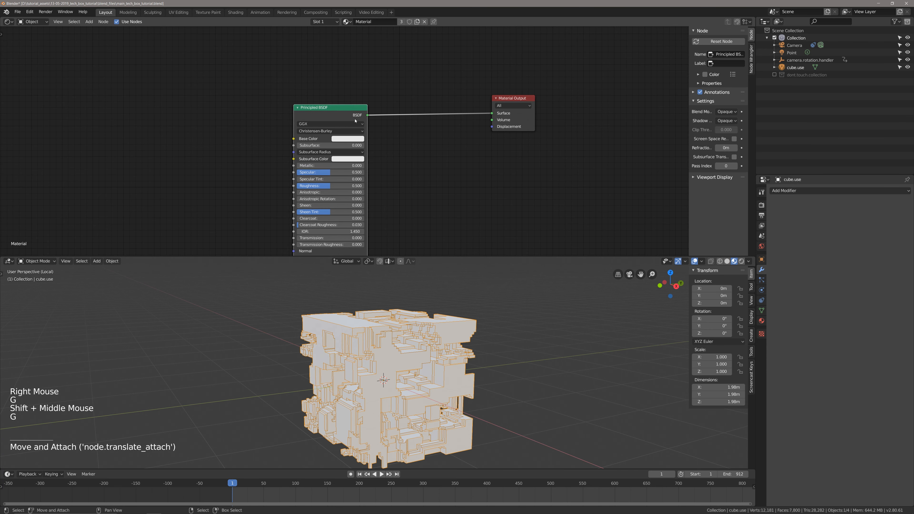
# Add a Mix Shader node on the link between the Principled BSDF and the Material Output
pyautogui.hotkey('shift', 'a')
pyautogui.click(440, 148)
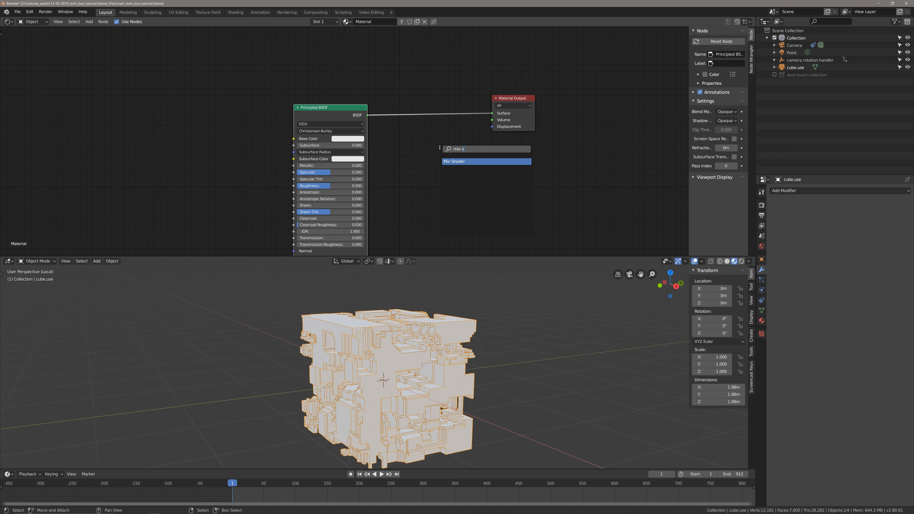
pyautogui.press('Return')
pyautogui.click(425, 104)
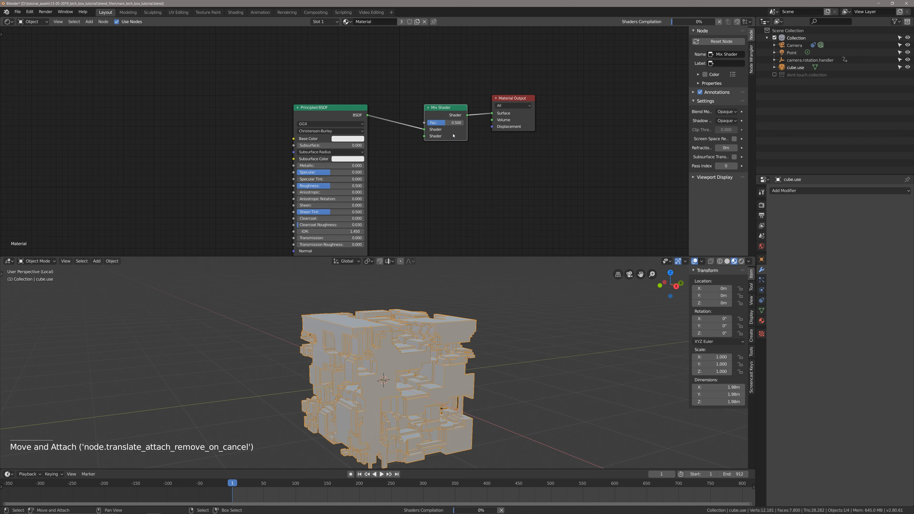
# Move the Mix Shader and Material Output farther from the Principled BSDF and raise the Mix Shader slightly
pyautogui.scroll(1, 524, 106)
pyautogui.hotkey('alt', 'a')
pyautogui.press('b')
pyautogui.moveTo(561, 72); pyautogui.dragTo(454, 123)
pyautogui.press('g')
pyautogui.click(499, 120)
pyautogui.hotkey('alt', 'a')
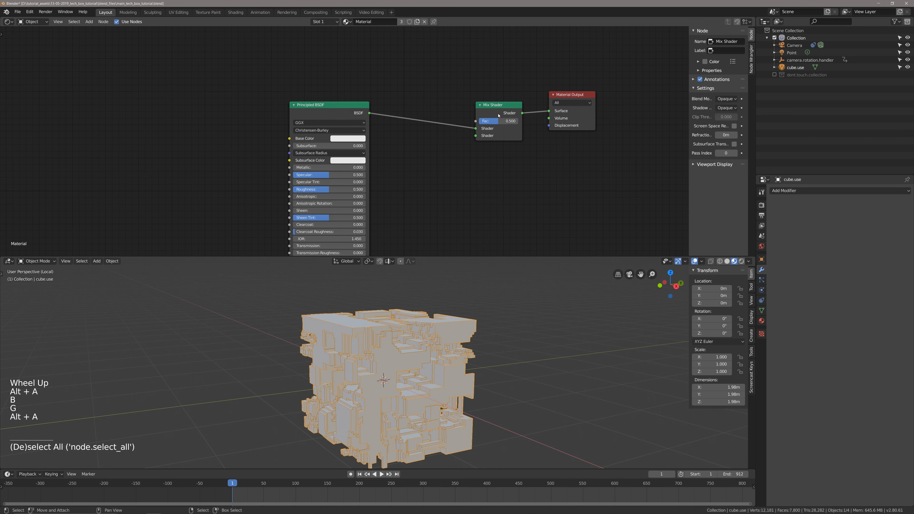
pyautogui.click(497, 113)
pyautogui.press('g')
pyautogui.click(501, 106)
# Add a Glossy BSDF node, connect it to the Mix Shader's second shader input and place it below the Principled link
pyautogui.hotkey('shift', 'a')
pyautogui.write('sglossy')
pyautogui.press('Return')
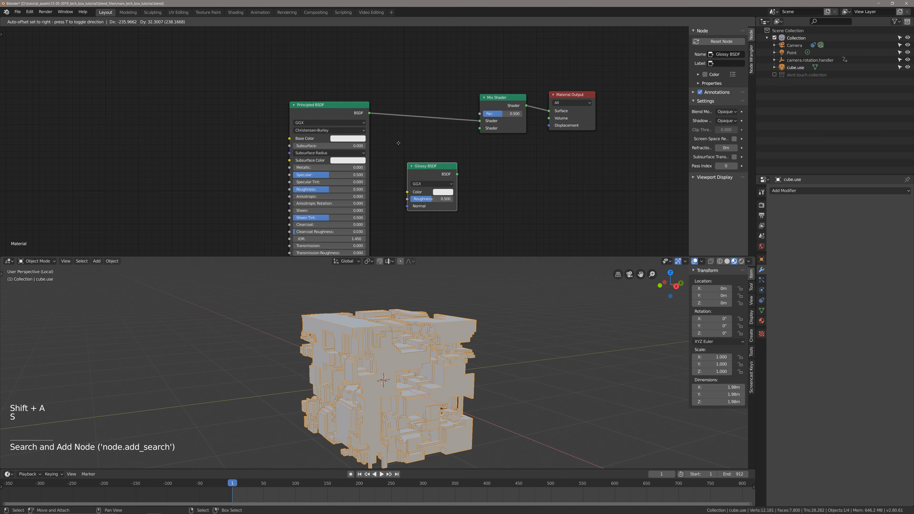
pyautogui.click(393, 137)
pyautogui.keyDown('ctrl'); pyautogui.moveTo(393, 137); pyautogui.dragTo(493, 130, button='right'); pyautogui.keyUp('ctrl')
pyautogui.rightClick(417, 153)
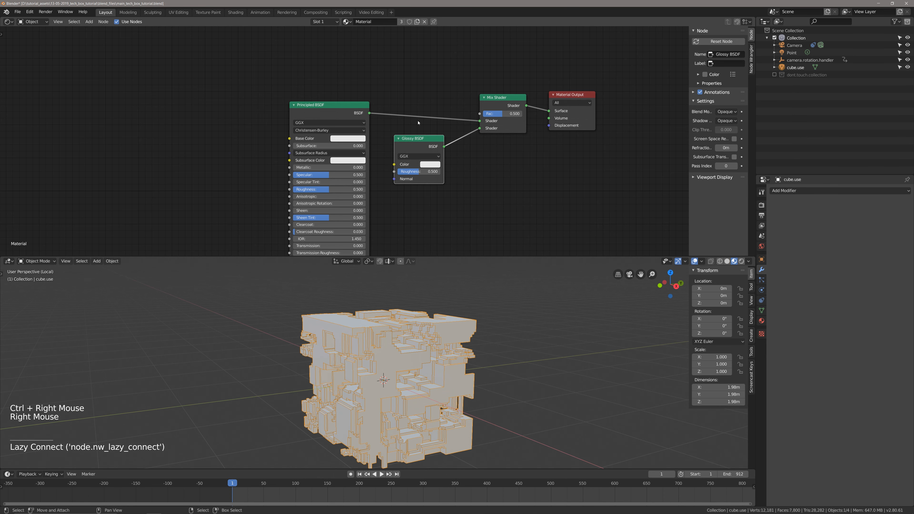
pyautogui.rightClick(412, 139)
pyautogui.press('g')
pyautogui.click(411, 154)
# Move the Material Output node farther away from the Mix Shader
pyautogui.rightClick(575, 95)
pyautogui.rightClick(574, 95)
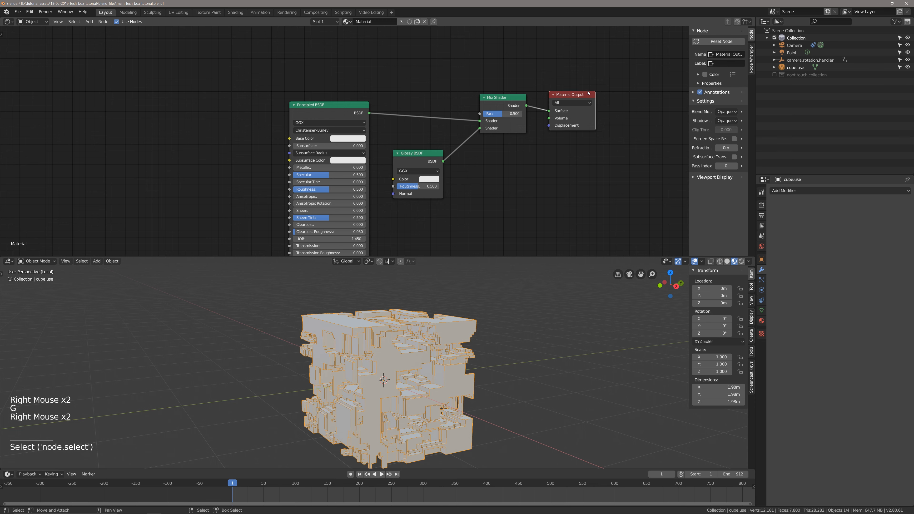
pyautogui.press('g')
pyautogui.click(595, 82)
pyautogui.keyDown('shift'); pyautogui.moveTo(480, 110); pyautogui.dragTo(503, 126, button='middle'); pyautogui.keyUp('shift')
pyautogui.rightClick(502, 126)
pyautogui.press('g')
# Add a ColorRamp node above the Principled BSDF and connect its Color output to the Mix Shader's Fac input
pyautogui.hotkey('shift', 'a')
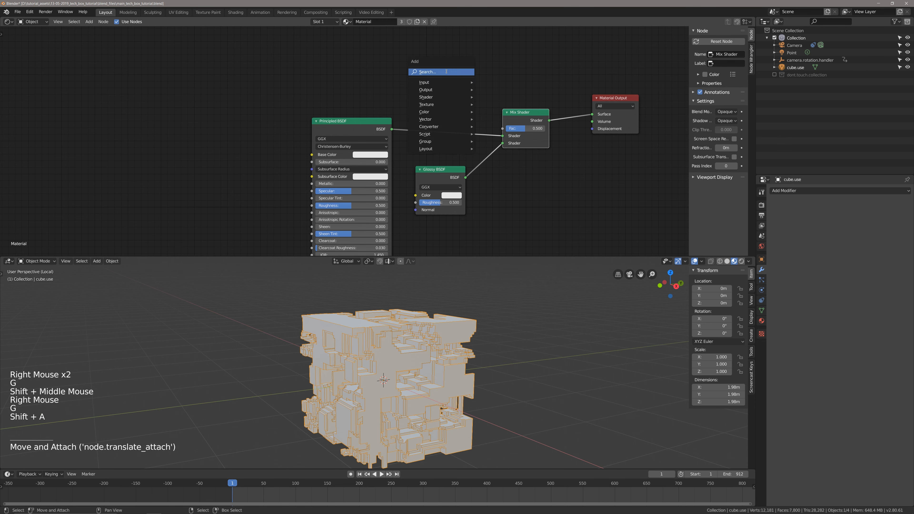
pyautogui.click(446, 72)
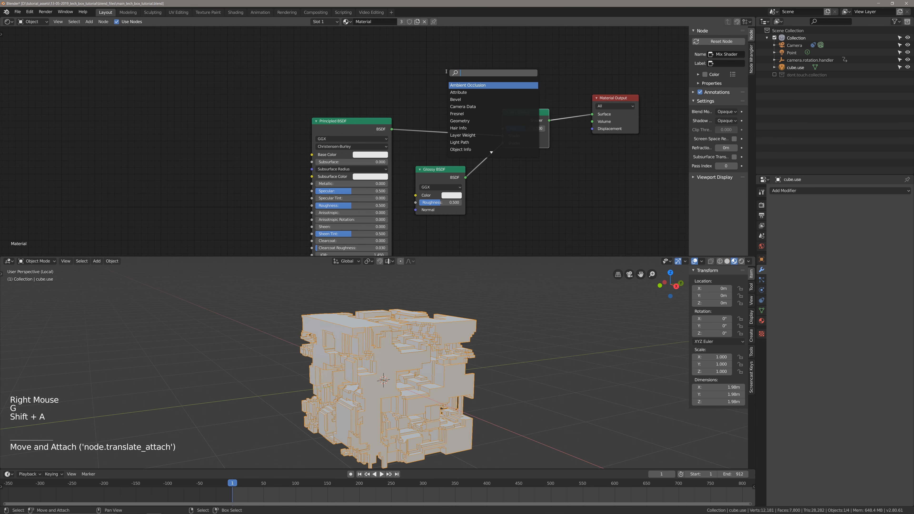
pyautogui.write('color ramp')
pyautogui.press('Return')
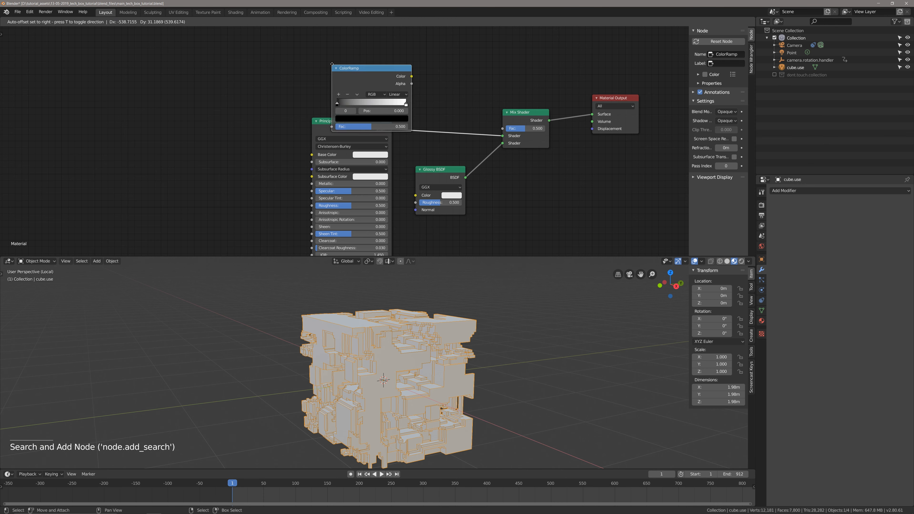
pyautogui.click(422, 53)
pyautogui.moveTo(425, 45); pyautogui.dragTo(466, 66)
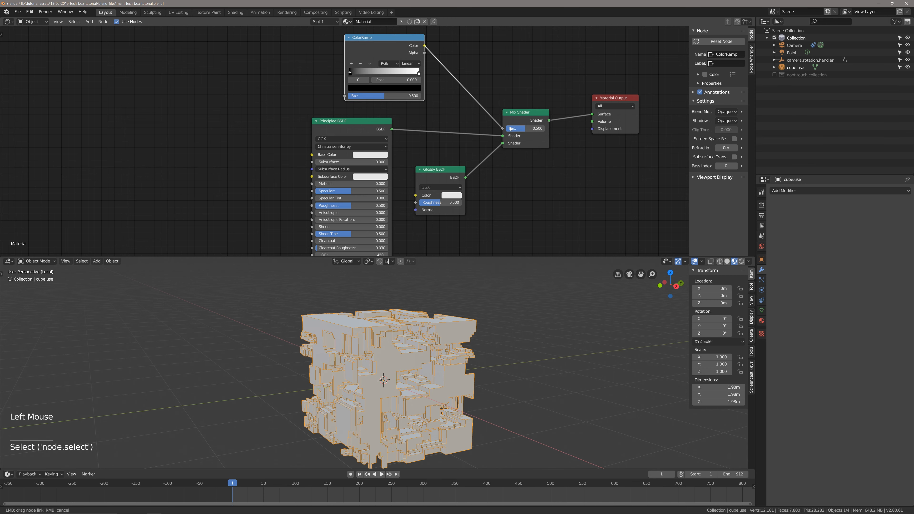
pyautogui.moveTo(511, 129); pyautogui.dragTo(508, 129)
# Add a Voronoi Texture node beside the ColorRamp and connect its Fac output to the ColorRamp's Fac input
pyautogui.keyDown('shift'); pyautogui.moveTo(479, 110); pyautogui.dragTo(512, 128, button='middle'); pyautogui.keyUp('shift')
pyautogui.rightClick(321, 85)
pyautogui.keyDown('shift'); pyautogui.moveTo(321, 86); pyautogui.dragTo(357, 97, button='middle'); pyautogui.keyUp('shift')
pyautogui.hotkey('shift', 'a')
pyautogui.click(351, 93)
pyautogui.write('voron')
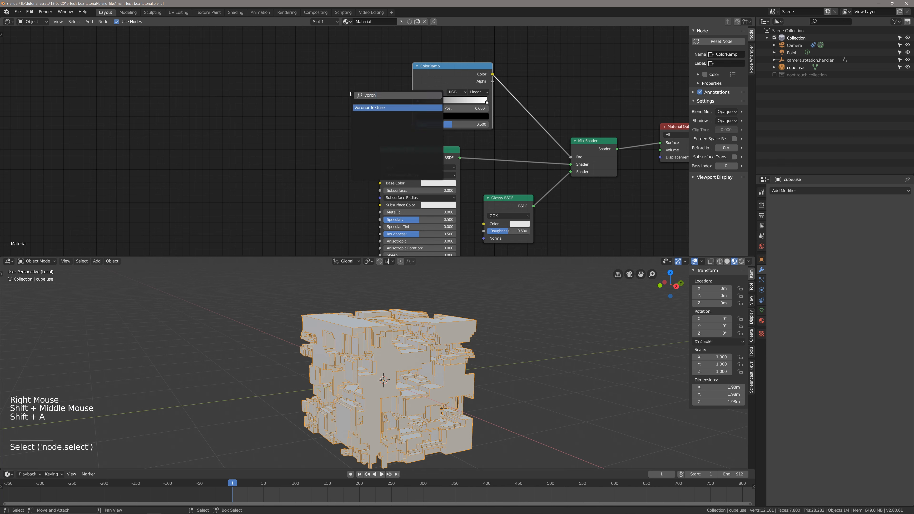
pyautogui.write('i')
pyautogui.press('Return')
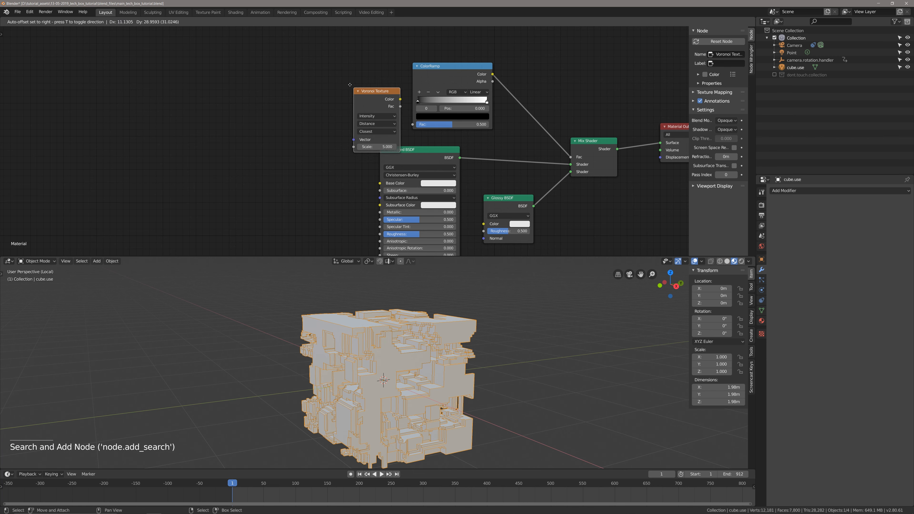
pyautogui.moveTo(376, 93); pyautogui.dragTo(413, 124)
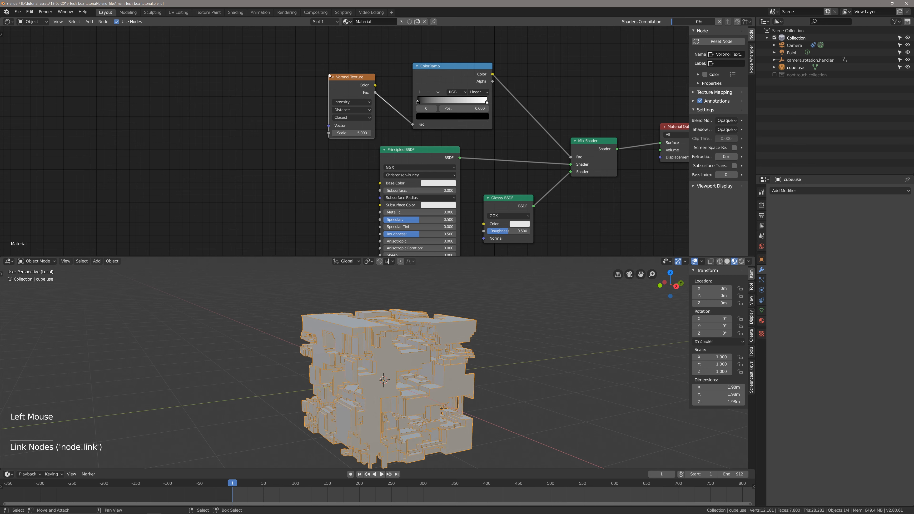
pyautogui.click(348, 94)
pyautogui.press('g')
pyautogui.click(337, 88)
# Set the Voronoi Texture to Cells colouring with the Chebychev distance metric
pyautogui.keyDown('shift'); pyautogui.scroll(1, 337, 88); pyautogui.keyUp('shift')
pyautogui.keyDown('shift'); pyautogui.moveTo(337, 88); pyautogui.dragTo(341, 88, button='middle'); pyautogui.keyUp('shift')
pyautogui.scroll(2, 341, 89)
pyautogui.keyDown('shift'); pyautogui.moveTo(357, 124); pyautogui.dragTo(370, 128, button='middle'); pyautogui.keyUp('shift')
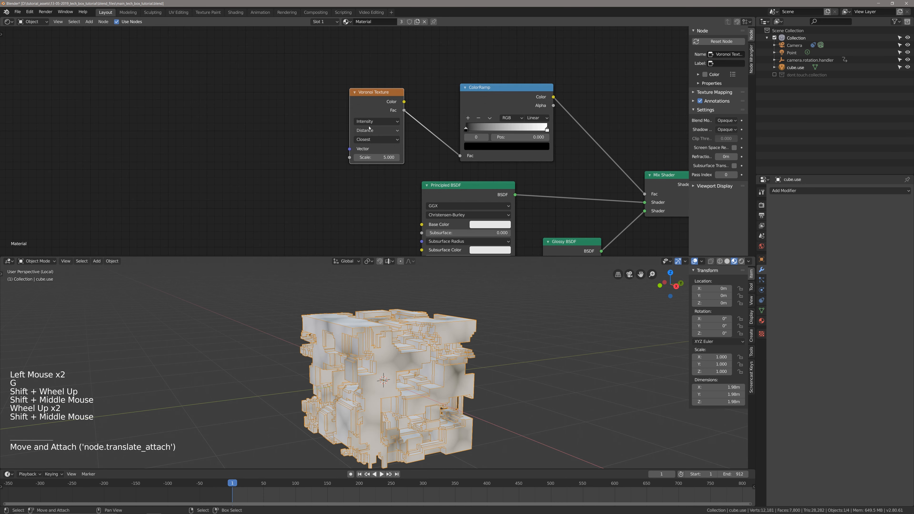
pyautogui.click(374, 121)
pyautogui.click(374, 124)
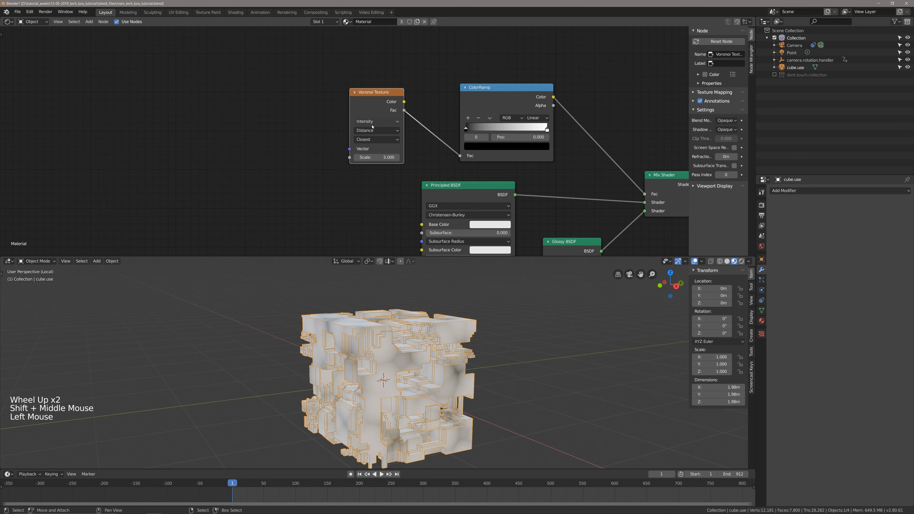
pyautogui.click(373, 126)
pyautogui.click(373, 123)
pyautogui.click(366, 139)
pyautogui.click(372, 130)
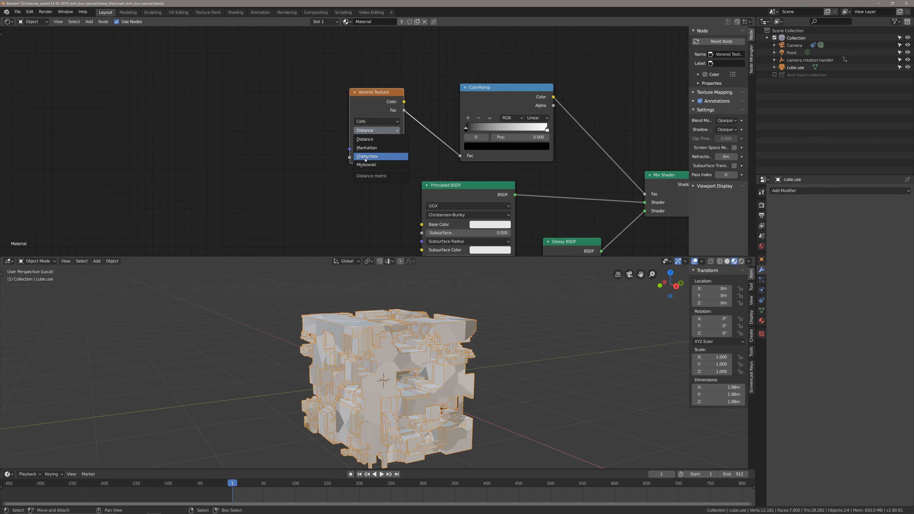
pyautogui.click(366, 157)
# Add Texture Coordinate and Mapping nodes feeding the Voronoi Texture and move them farther from it
pyautogui.click(367, 97)
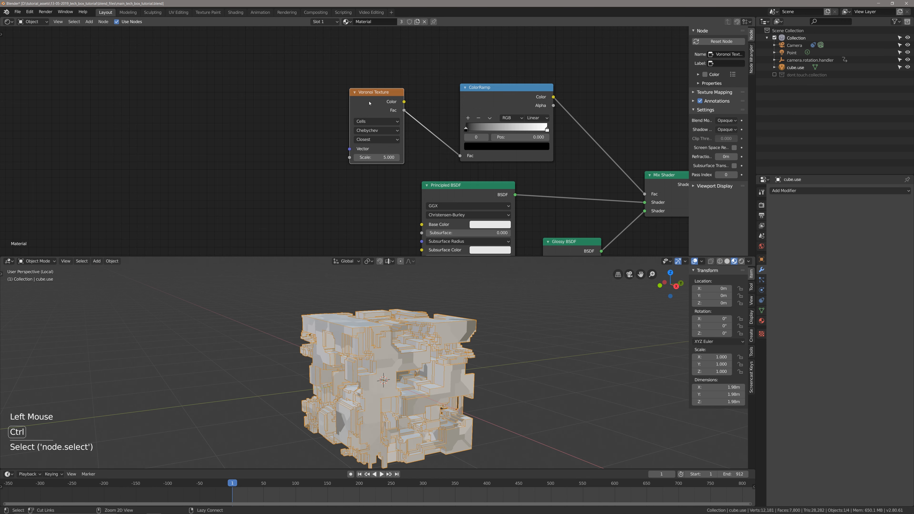
pyautogui.hotkey('ctrl', 't')
pyautogui.keyDown('shift'); pyautogui.moveTo(303, 90); pyautogui.dragTo(398, 103, button='middle'); pyautogui.keyUp('shift')
pyautogui.hotkey('alt', 'a')
pyautogui.press('b')
pyautogui.moveTo(383, 92); pyautogui.dragTo(265, 156)
pyautogui.press('g')
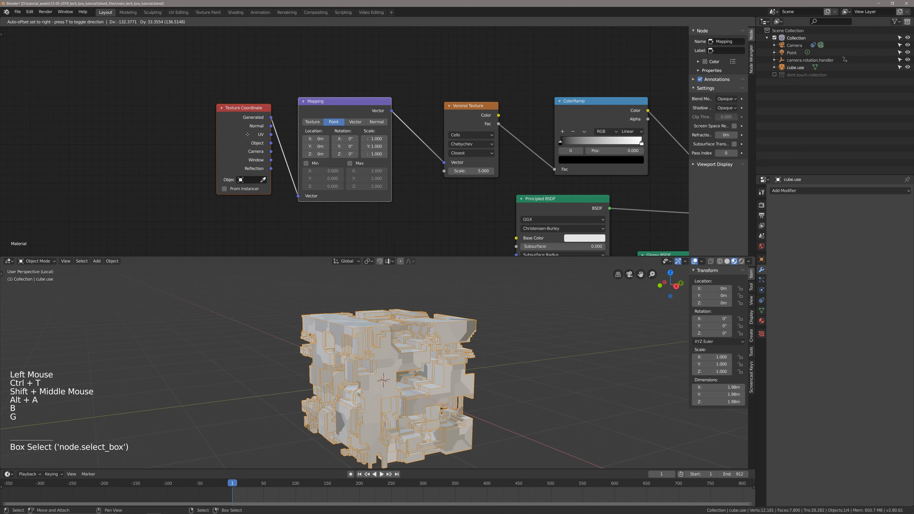
pyautogui.click(247, 134)
# Move the Texture Coordinate node farther away from the Mapping node
pyautogui.hotkey('alt', 'a')
pyautogui.keyDown('shift'); pyautogui.moveTo(247, 134); pyautogui.dragTo(229, 128, button='middle'); pyautogui.keyUp('shift')
pyautogui.click(227, 107)
pyautogui.press('g')
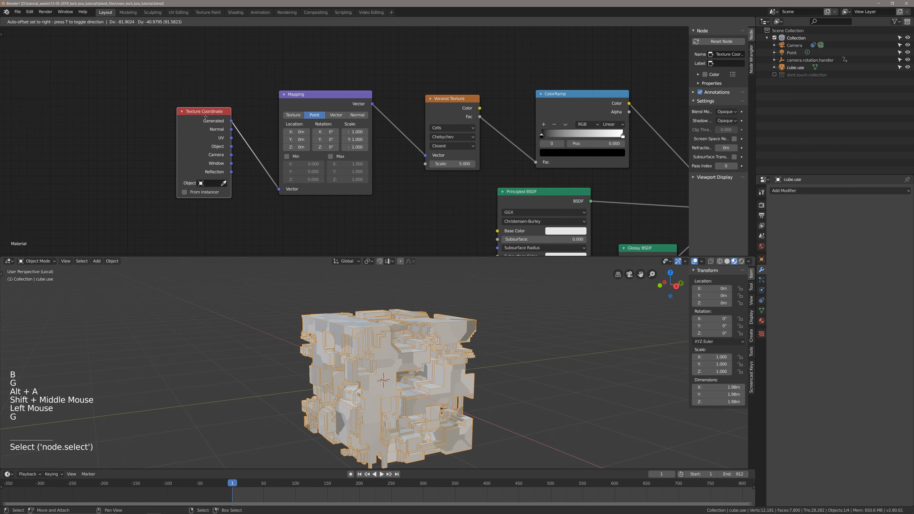
pyautogui.click(206, 117)
# Sharpen the ColorRamp by moving the black stop to about 0.248 and the white stop to about 0.376
pyautogui.keyDown('shift'); pyautogui.moveTo(387, 115); pyautogui.dragTo(318, 98, button='middle'); pyautogui.keyUp('shift')
pyautogui.moveTo(385, 301); pyautogui.dragTo(447, 336, button='middle')
pyautogui.scroll(2, 414, 295)
pyautogui.scroll(1, 483, 333)
pyautogui.scroll(-1, 472, 331)
pyautogui.keyDown('shift'); pyautogui.moveTo(421, 146); pyautogui.dragTo(390, 134, button='middle'); pyautogui.keyUp('shift')
pyautogui.moveTo(431, 362); pyautogui.dragTo(422, 374, button='middle')
pyautogui.keyDown('shift'); pyautogui.moveTo(423, 374); pyautogui.dragTo(431, 349, button='middle'); pyautogui.keyUp('shift')
pyautogui.scroll(-1, 419, 367)
pyautogui.keyDown('shift'); pyautogui.moveTo(445, 108); pyautogui.dragTo(418, 107, button='middle'); pyautogui.keyUp('shift')
pyautogui.moveTo(418, 108); pyautogui.dragTo(423, 110)
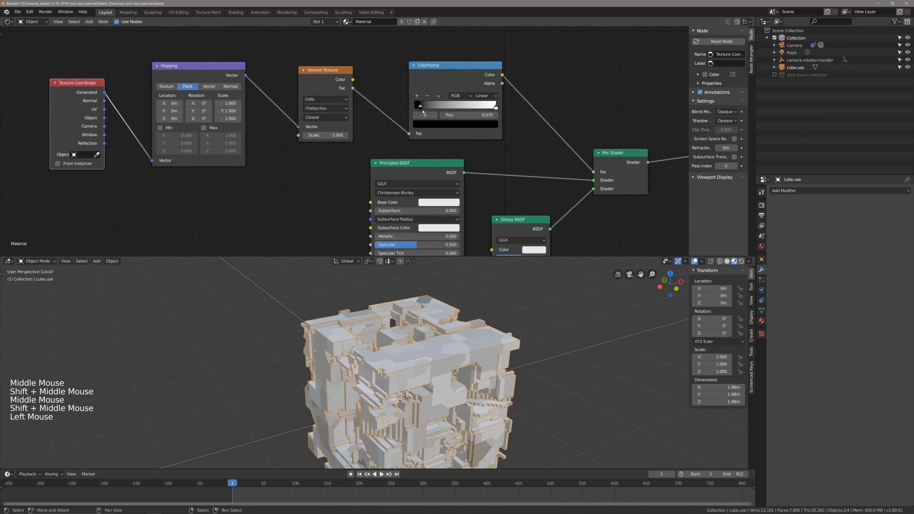
pyautogui.moveTo(496, 107); pyautogui.dragTo(446, 111)
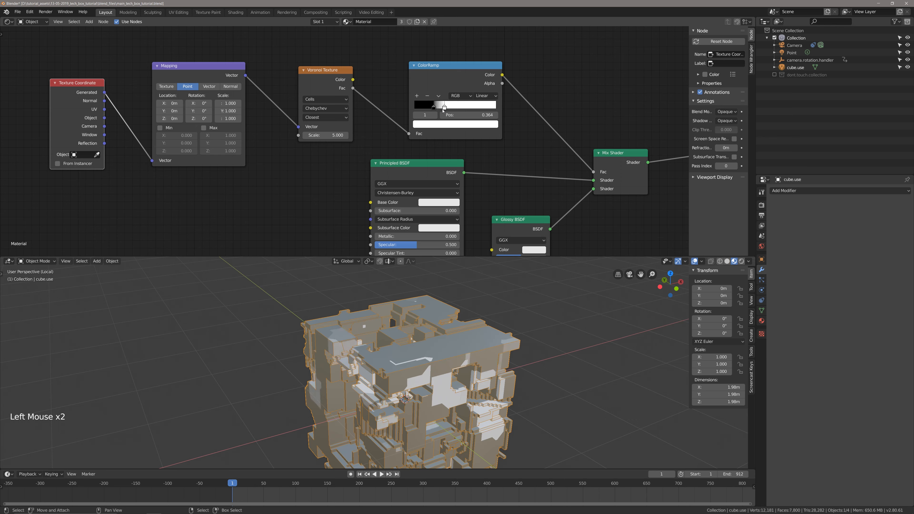
pyautogui.moveTo(435, 108); pyautogui.dragTo(446, 108)
# Set the Mapping node's rotation to about 60.9° on Z and 4.1° on Y
pyautogui.moveTo(443, 360); pyautogui.dragTo(508, 337, button='middle')
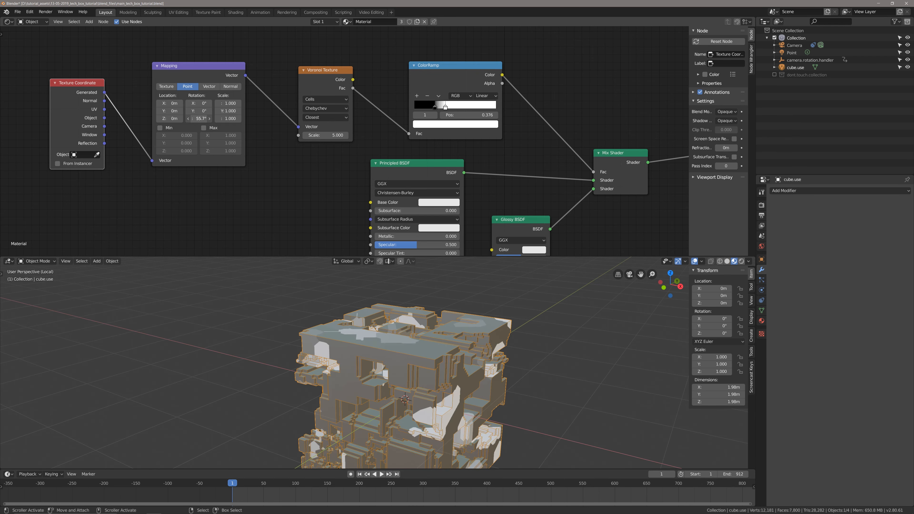
pyautogui.moveTo(446, 324); pyautogui.dragTo(354, 314, button='middle')
pyautogui.moveTo(199, 111); pyautogui.dragTo(200, 112)
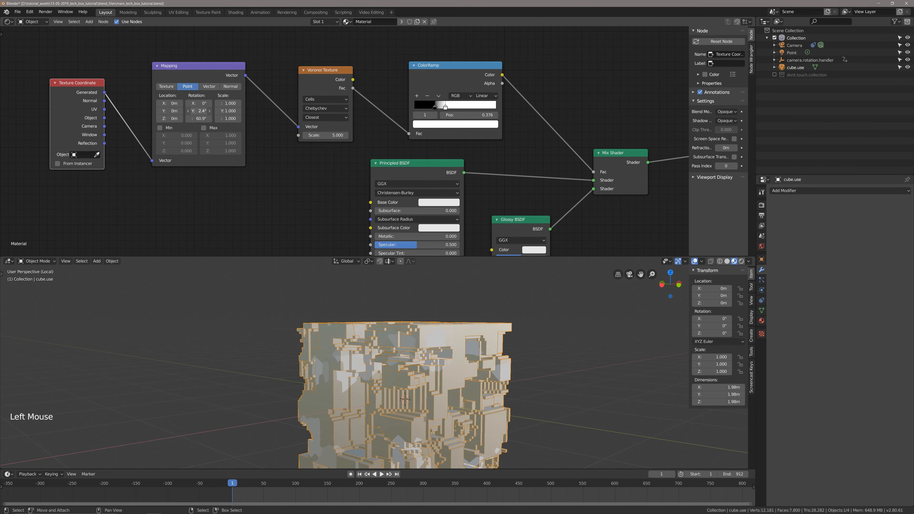
pyautogui.moveTo(199, 111); pyautogui.dragTo(200, 111)
pyautogui.moveTo(414, 346); pyautogui.dragTo(378, 377, button='middle')
# Increase the Voronoi Texture's scale to about 9.5 and deselect the cube
pyautogui.scroll(-2, 389, 377)
pyautogui.scroll(1, 389, 376)
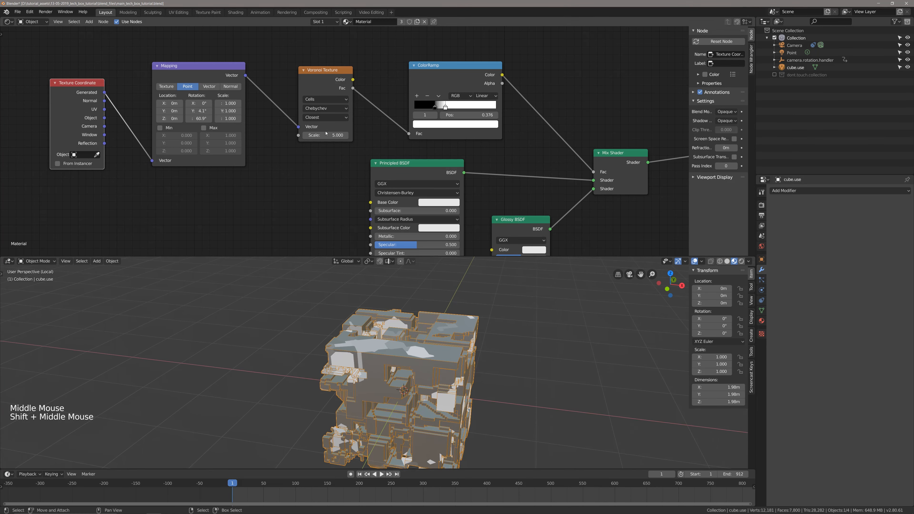
pyautogui.moveTo(326, 135); pyautogui.dragTo(354, 135)
pyautogui.scroll(1, 360, 346)
pyautogui.moveTo(360, 345); pyautogui.dragTo(396, 339, button='middle')
pyautogui.scroll(-3, 361, 342)
pyautogui.scroll(2, 361, 341)
pyautogui.hotkey('alt', 'a')
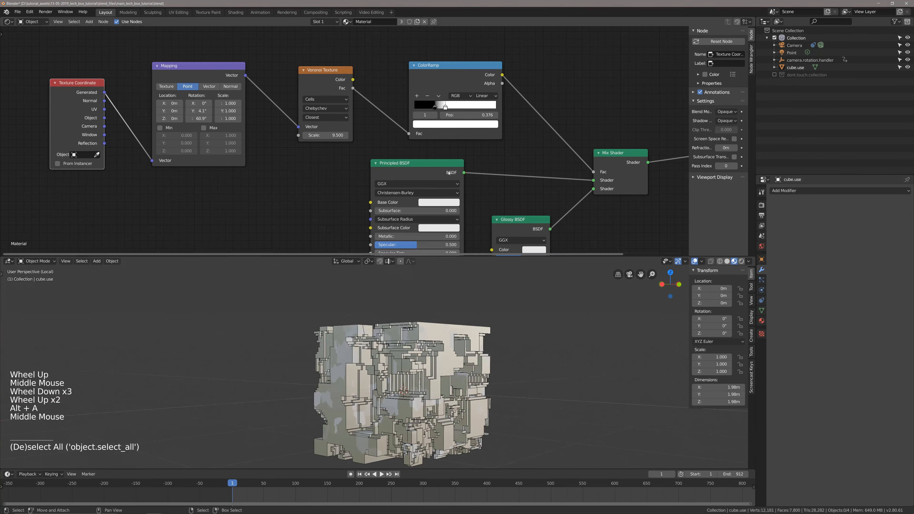
# Check the positions of both ColorRamp stops and the Voronoi Texture's scale
pyautogui.click(437, 78)
pyautogui.click(434, 108)
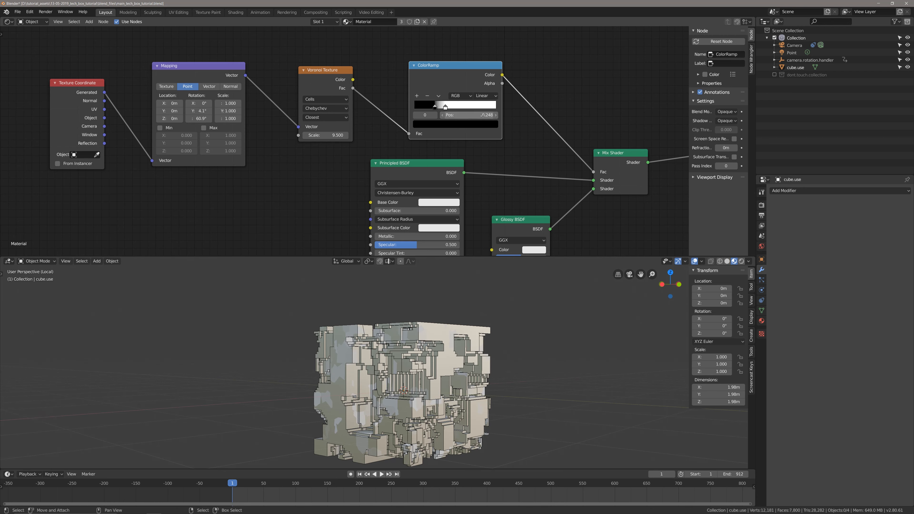
pyautogui.click(446, 107)
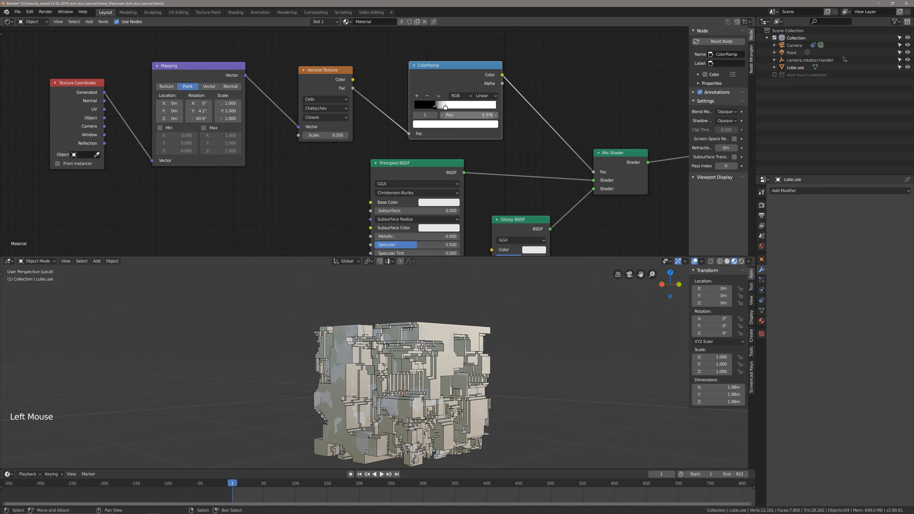
pyautogui.click(316, 136)
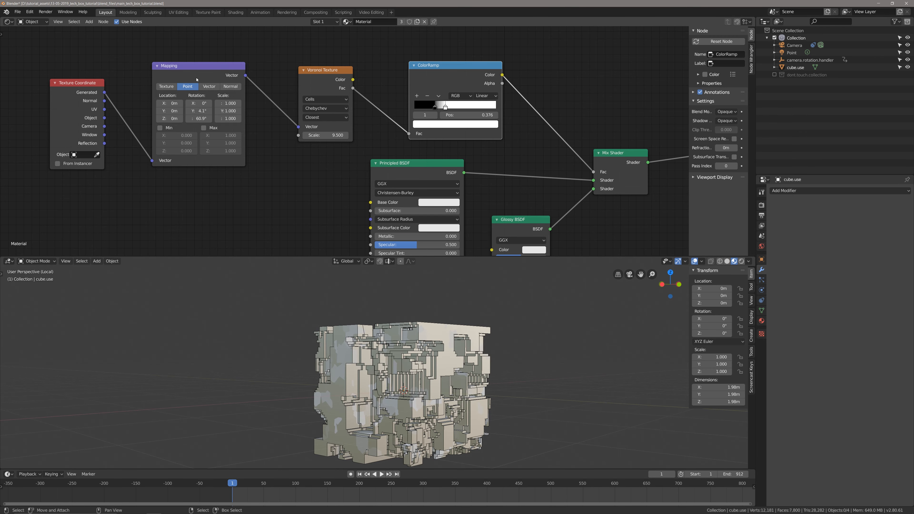
# Examine the complete node tree and the mask pattern on the cube from several angles
pyautogui.moveTo(197, 79); pyautogui.dragTo(177, 82, button='middle')
pyautogui.scroll(-8, 230, 161)
pyautogui.hotkey('alt', 'a')
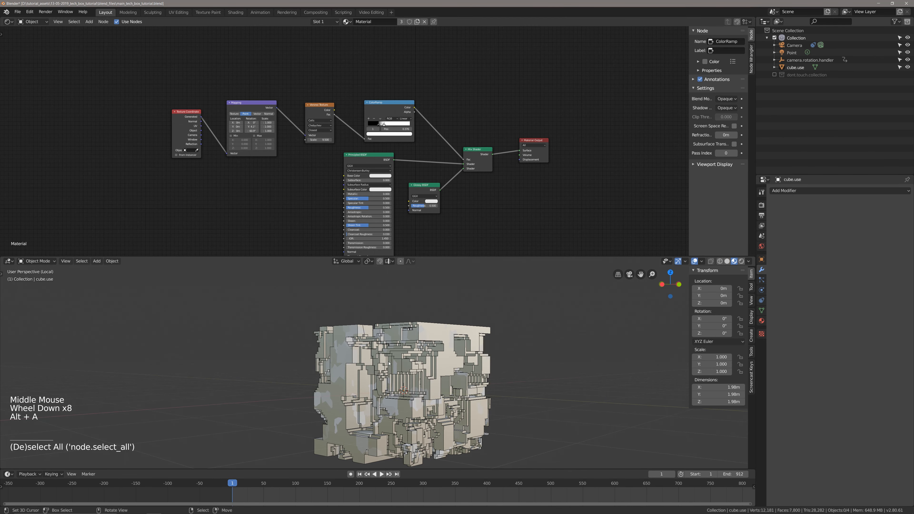
pyautogui.moveTo(389, 363); pyautogui.dragTo(348, 380, button='middle')
pyautogui.scroll(2, 492, 363)
pyautogui.scroll(-1, 457, 387)
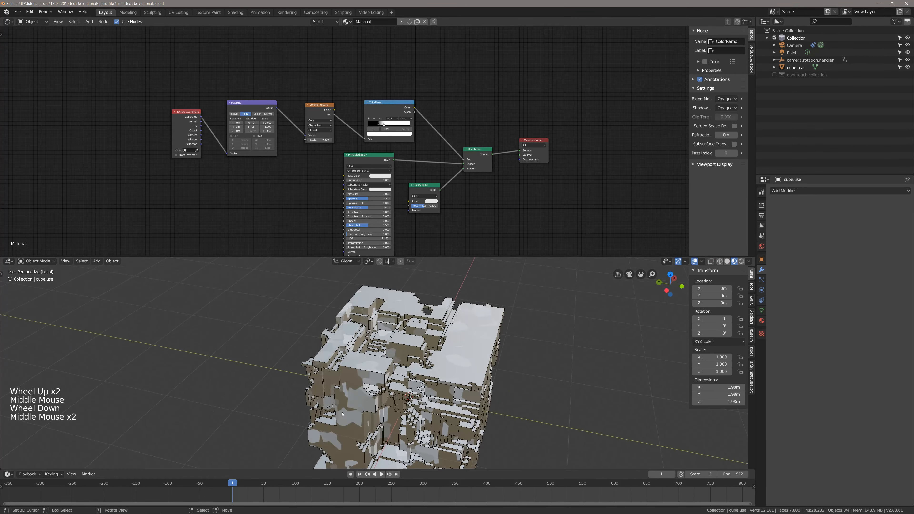
pyautogui.scroll(3, 377, 112)
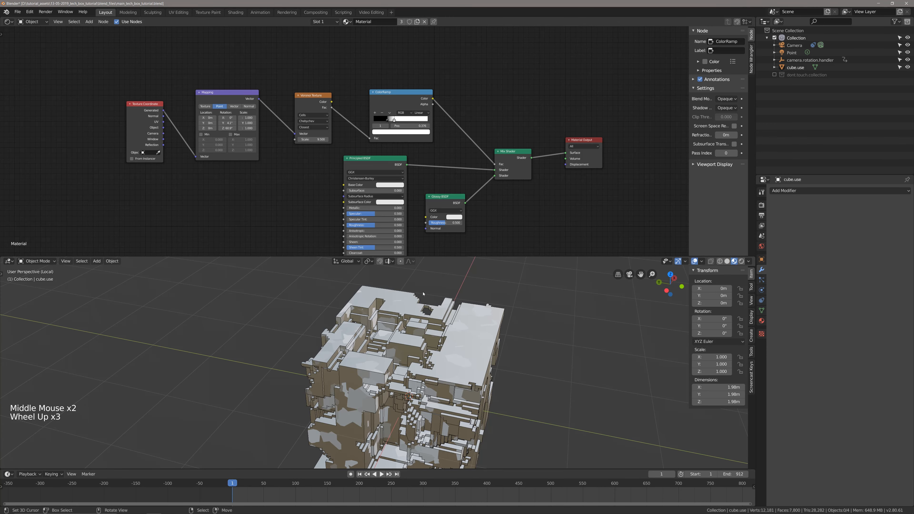
pyautogui.moveTo(407, 381); pyautogui.dragTo(428, 354, button='middle')
pyautogui.moveTo(450, 227); pyautogui.dragTo(450, 238, button='middle')
pyautogui.moveTo(493, 203); pyautogui.dragTo(471, 178, button='middle')
pyautogui.scroll(-1, 487, 190)
pyautogui.scroll(2, 488, 190)
# Swap the Mix Shader's two shader inputs so Glossy feeds the first socket and Principled the second
pyautogui.click(486, 156)
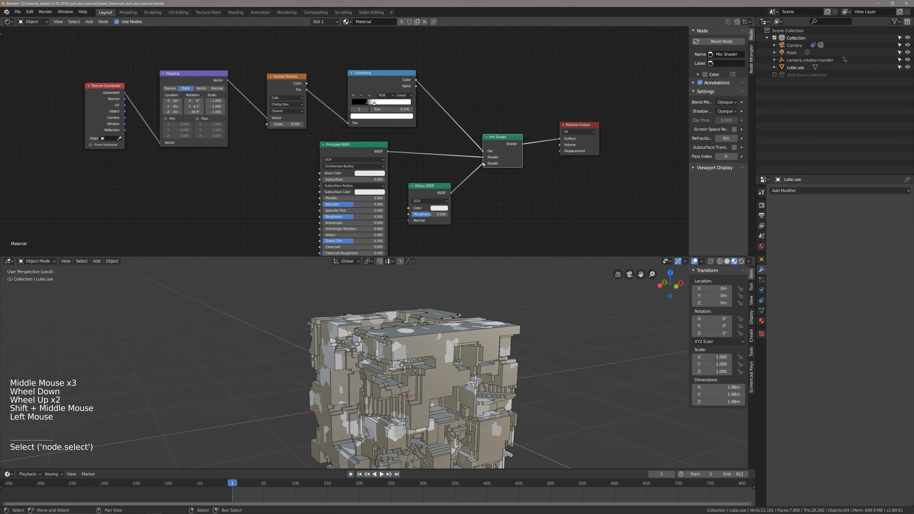
pyautogui.moveTo(484, 156); pyautogui.dragTo(483, 163)
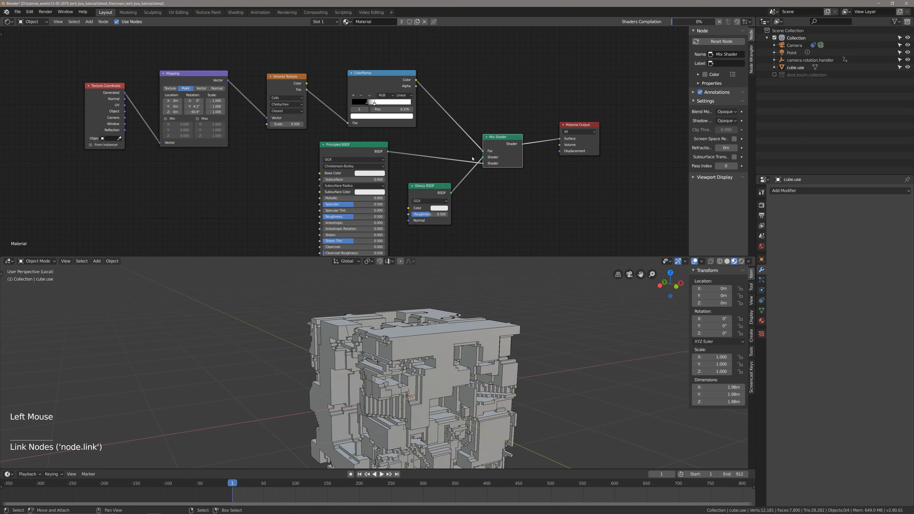
pyautogui.moveTo(423, 325); pyautogui.dragTo(490, 341, button='middle')
# Rearrange the shader nodes so the Principled BSDF sits below the Glossy BSDF, both before the Mix Shader
pyautogui.keyDown('shift'); pyautogui.moveTo(369, 173); pyautogui.dragTo(387, 125, button='middle'); pyautogui.keyUp('shift')
pyautogui.click(388, 103)
pyautogui.press('g')
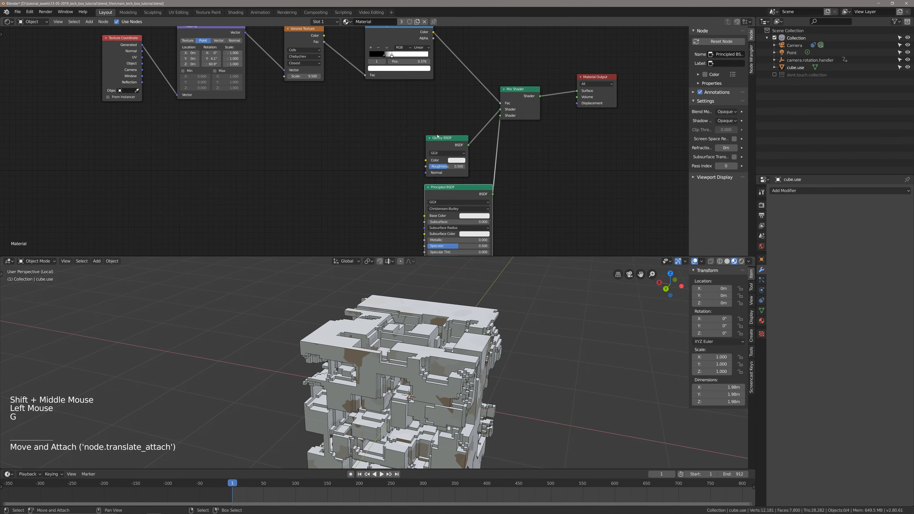
pyautogui.click(446, 138)
pyautogui.press('g')
pyautogui.click(451, 187)
pyautogui.press('g')
pyautogui.click(402, 153)
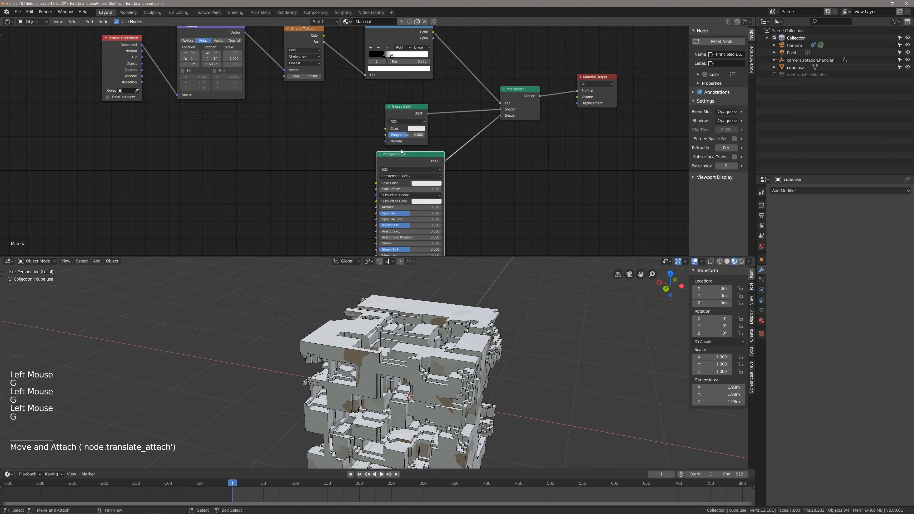
# Lower the Glossy BSDF's roughness to about 0.15
pyautogui.keyDown('shift'); pyautogui.scroll(1, 482, 185); pyautogui.keyUp('shift')
pyautogui.keyDown('shift'); pyautogui.moveTo(482, 188); pyautogui.dragTo(467, 171, button='middle'); pyautogui.keyUp('shift')
pyautogui.scroll(2, 396, 141)
pyautogui.keyDown('shift'); pyautogui.moveTo(395, 141); pyautogui.dragTo(419, 138, button='middle'); pyautogui.keyUp('shift')
pyautogui.moveTo(418, 119)
pyautogui.mouseDown()
pyautogui.moveTo(394, 119)
pyautogui.moveTo(402, 120)
pyautogui.mouseUp()
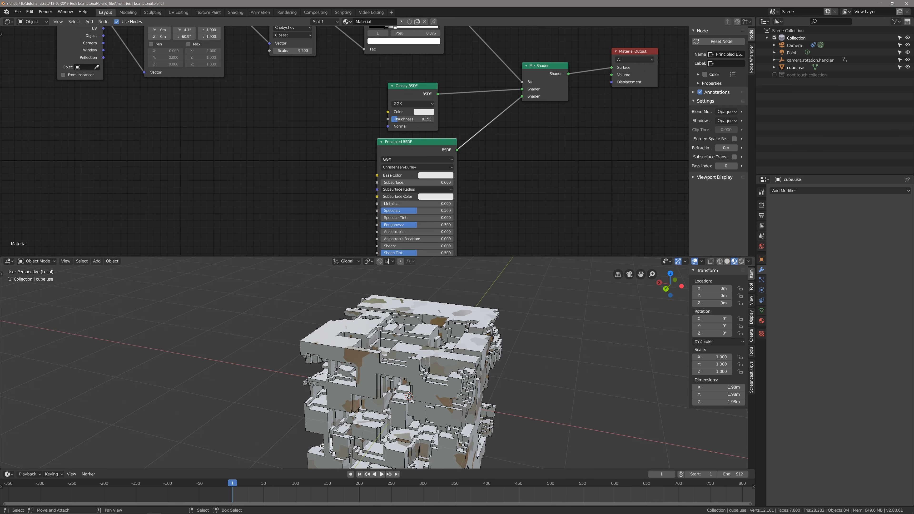
# Nudge the Principled BSDF node under the Glossy BSDF and raise its roughness to about 0.795
pyautogui.keyDown('shift'); pyautogui.moveTo(404, 122); pyautogui.dragTo(376, 126, button='middle'); pyautogui.keyUp('shift')
pyautogui.scroll(-3, 386, 134)
pyautogui.click(384, 141)
pyautogui.press('g')
pyautogui.click(394, 139)
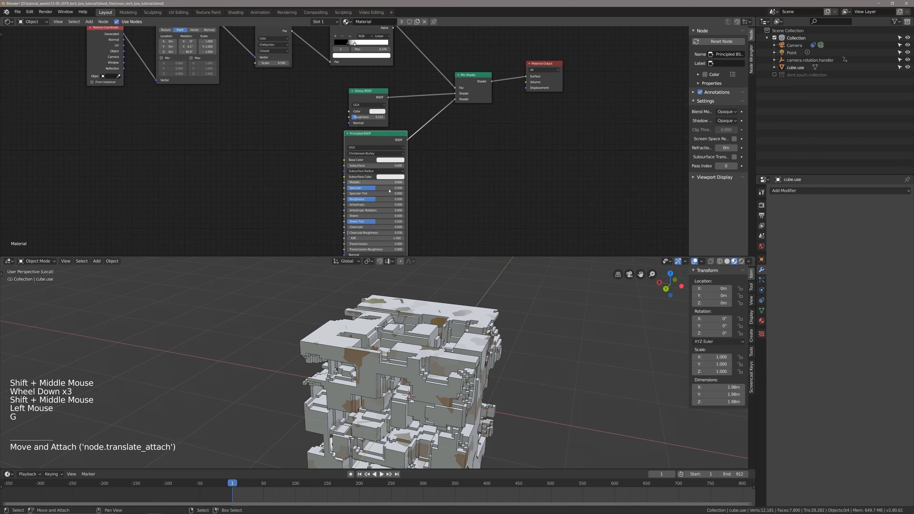
pyautogui.scroll(2, 389, 178)
pyautogui.keyDown('shift'); pyautogui.moveTo(388, 178); pyautogui.dragTo(398, 159, button='middle'); pyautogui.keyUp('shift')
pyautogui.scroll(1, 398, 159)
pyautogui.moveTo(400, 176); pyautogui.dragTo(422, 177)
pyautogui.moveTo(389, 325); pyautogui.dragTo(463, 325, button='middle')
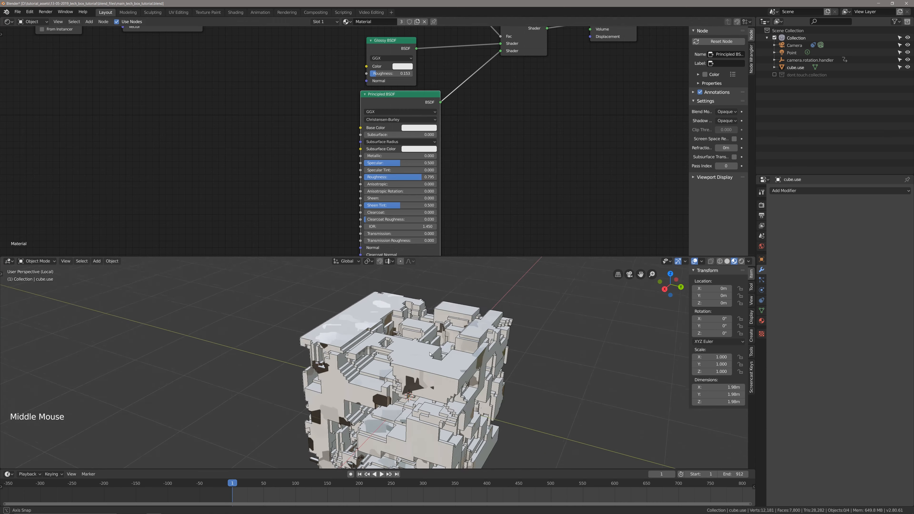
# Darken the Principled BSDF's base color to nearly black and review the cube from several sides
pyautogui.click(418, 130)
pyautogui.moveTo(458, 40); pyautogui.dragTo(459, 77)
pyautogui.moveTo(387, 390); pyautogui.dragTo(384, 357, button='middle')
pyautogui.scroll(-3, 407, 362)
pyautogui.scroll(1, 407, 362)
pyautogui.hotkey('alt', 'a')
pyautogui.keyDown('alt'); pyautogui.scroll(1, 399, 360); pyautogui.keyUp('alt')
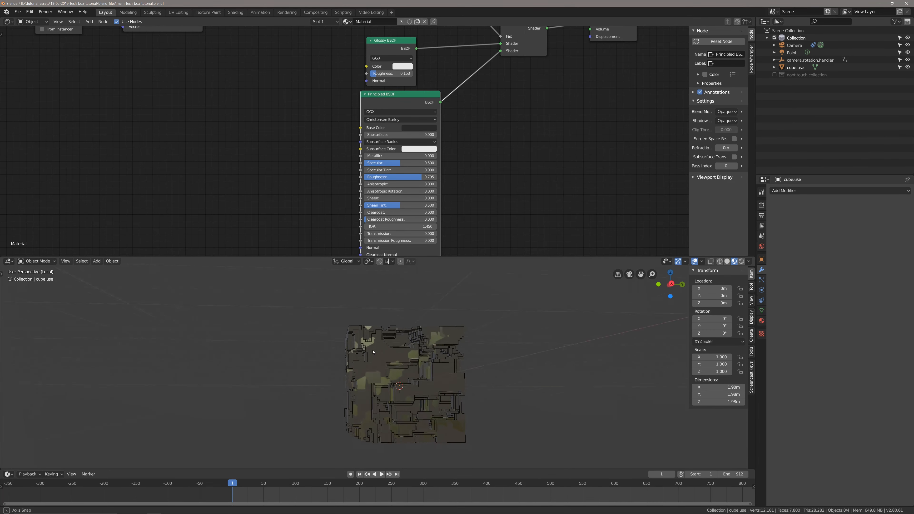
pyautogui.moveTo(377, 347); pyautogui.dragTo(288, 368, button='middle')
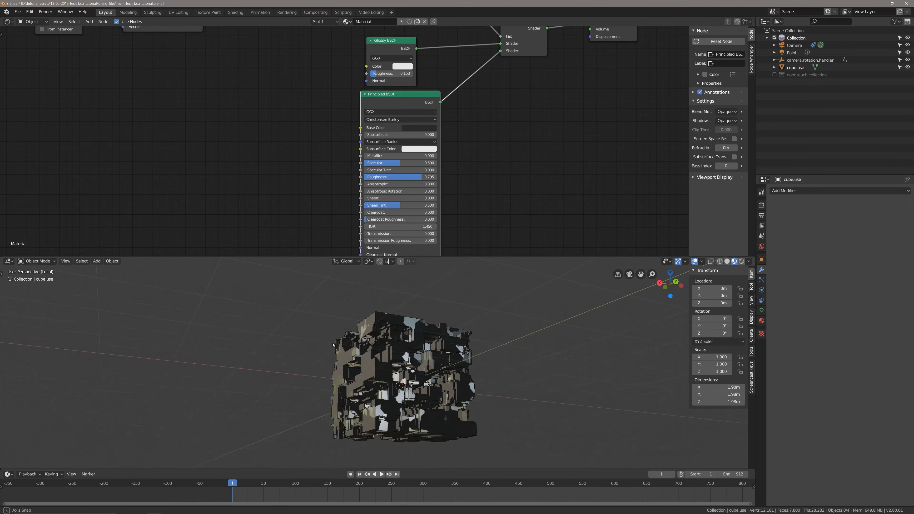
pyautogui.moveTo(333, 345); pyautogui.dragTo(309, 364, button='middle')
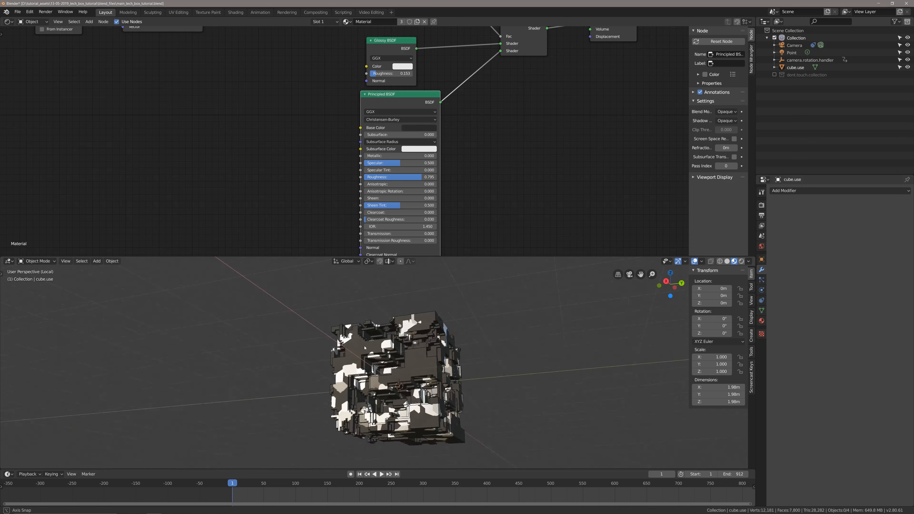
pyautogui.moveTo(365, 348); pyautogui.dragTo(361, 359, button='middle')
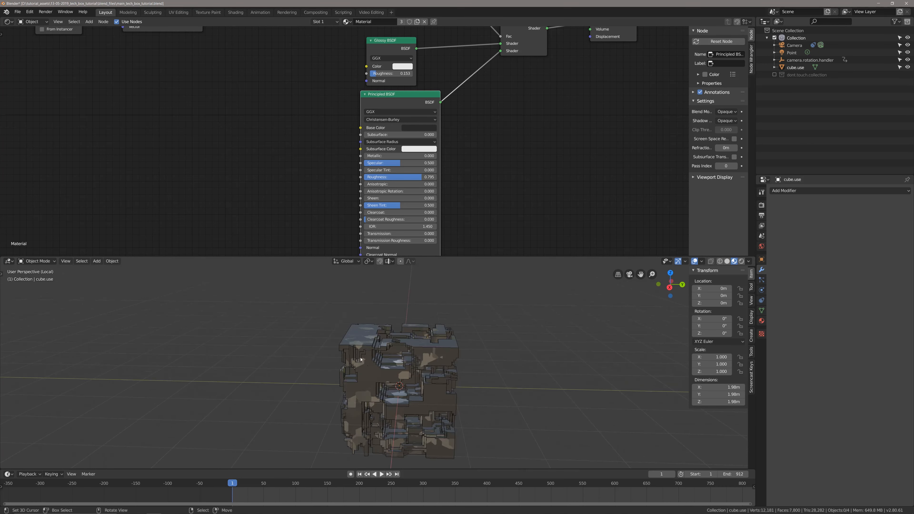
# Switch the viewport to rendered shading and exit local view to bring the scene's lighting back
pyautogui.click(355, 308)
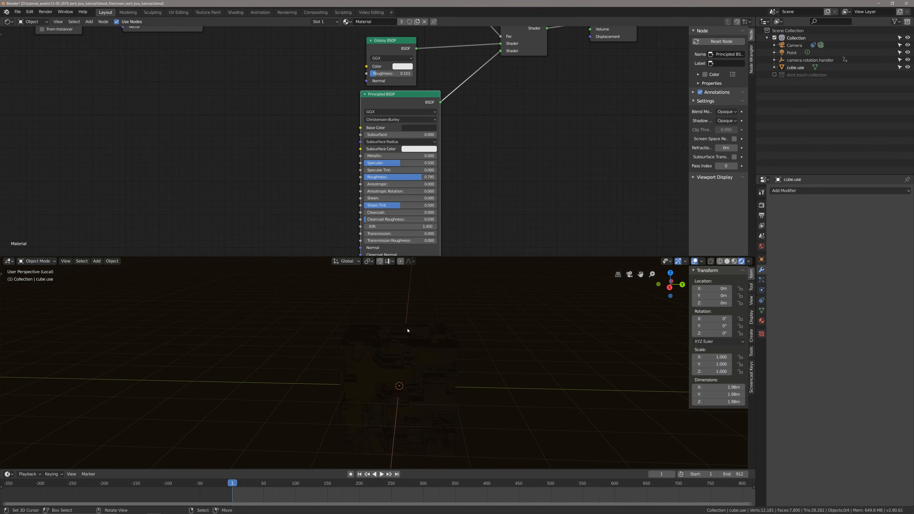
pyautogui.moveTo(408, 330); pyautogui.dragTo(537, 317, button='middle')
pyautogui.scroll(-3, 558, 339)
pyautogui.scroll(1, 522, 354)
pyautogui.moveTo(501, 365); pyautogui.dragTo(472, 363, button='middle')
pyautogui.hotkey('alt', 'a')
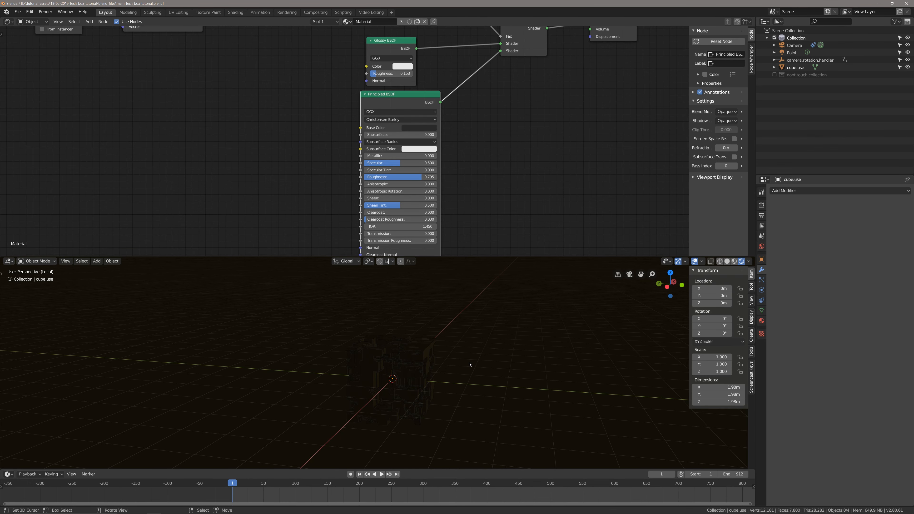
pyautogui.press('KP_Divide')
pyautogui.scroll(-1, 409, 365)
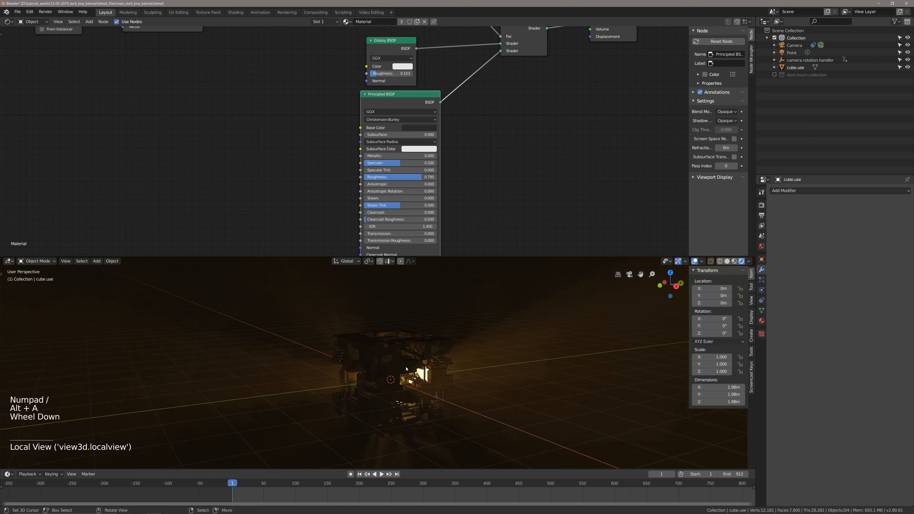
# Inspect the cube's dark and glossy areas in the rendered scene from different angles and distances
pyautogui.moveTo(402, 348); pyautogui.dragTo(477, 351, button='middle')
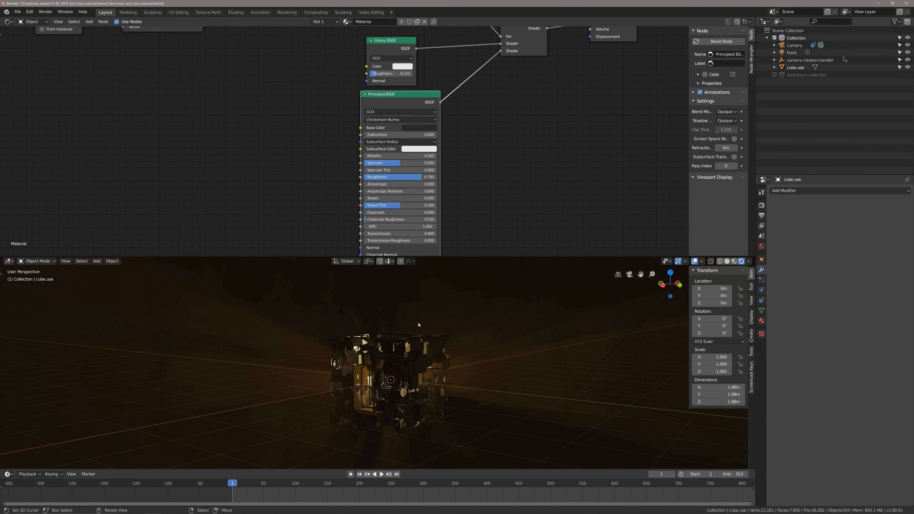
pyautogui.moveTo(437, 361); pyautogui.dragTo(377, 369, button='middle')
pyautogui.scroll(-2, 438, 365)
pyautogui.hotkey('alt', 'a')
pyautogui.scroll(-2, 423, 352)
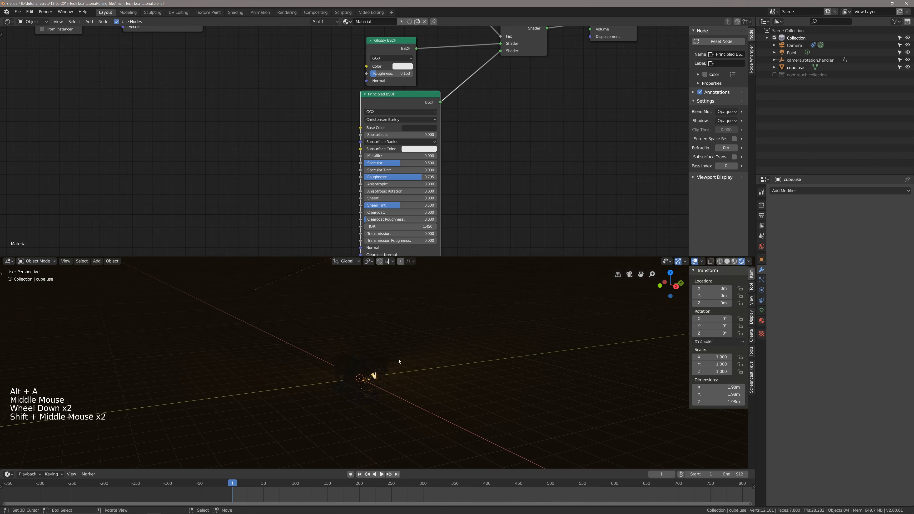
pyautogui.scroll(2, 429, 424)
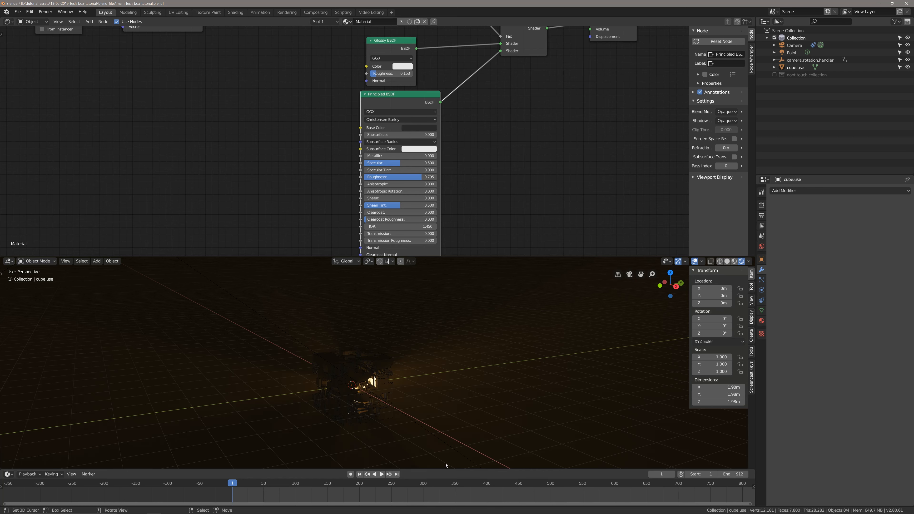
pyautogui.moveTo(389, 373); pyautogui.dragTo(365, 366, button='middle')
pyautogui.rightClick(343, 333)
pyautogui.moveTo(343, 333); pyautogui.dragTo(302, 334, button='middle')
pyautogui.moveTo(389, 334)
pyautogui.keyDown('shift'); pyautogui.mouseDown(button='middle')
pyautogui.moveTo(382, 324)
pyautogui.moveTo(371, 340)
pyautogui.moveTo(393, 349)
pyautogui.moveTo(402, 388)
pyautogui.moveTo(417, 374)
pyautogui.moveTo(401, 389)
pyautogui.moveTo(387, 335)
pyautogui.moveTo(403, 352)
pyautogui.mouseUp(button='middle'); pyautogui.keyUp('shift')
# Switch the viewport to solid shading and deselect everything
pyautogui.press('z')
pyautogui.click(415, 341)
pyautogui.hotkey('alt', 'a')
pyautogui.rightClick(385, 355)
pyautogui.scroll(1, 385, 354)
pyautogui.hotkey('alt', 'a')
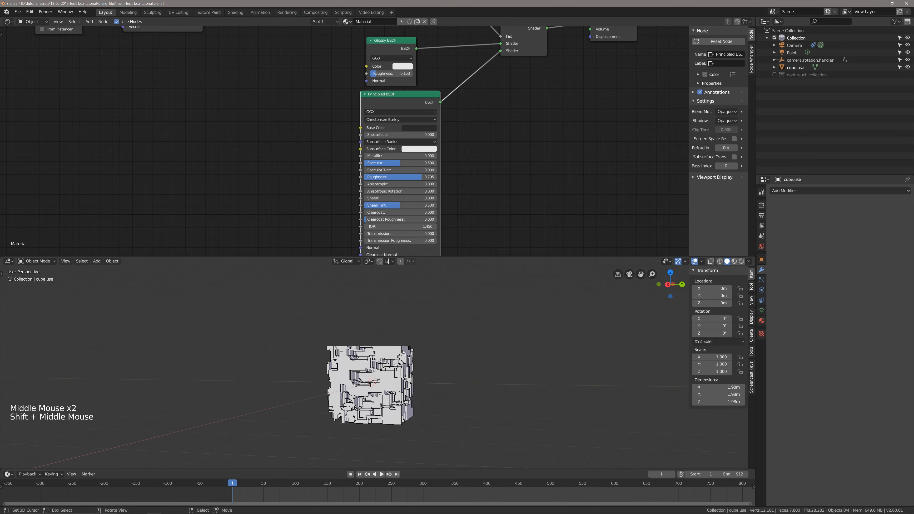
# Add a Plain Axes empty at the cube's center and scale it up to about 3.582
pyautogui.hotkey('shift', 'a')
pyautogui.moveTo(403, 352)
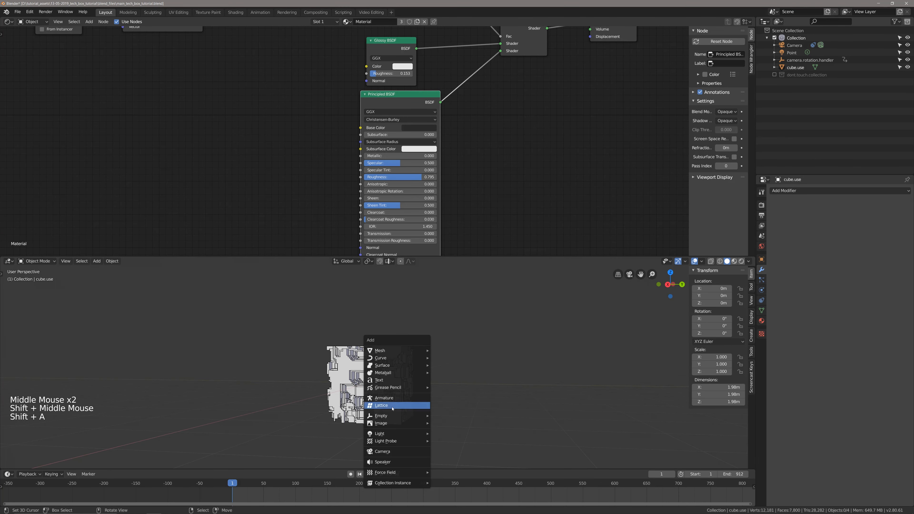
pyautogui.click(443, 416)
pyautogui.scroll(-2, 428, 393)
pyautogui.moveTo(414, 376); pyautogui.dragTo(411, 390, button='middle')
pyautogui.press('s')
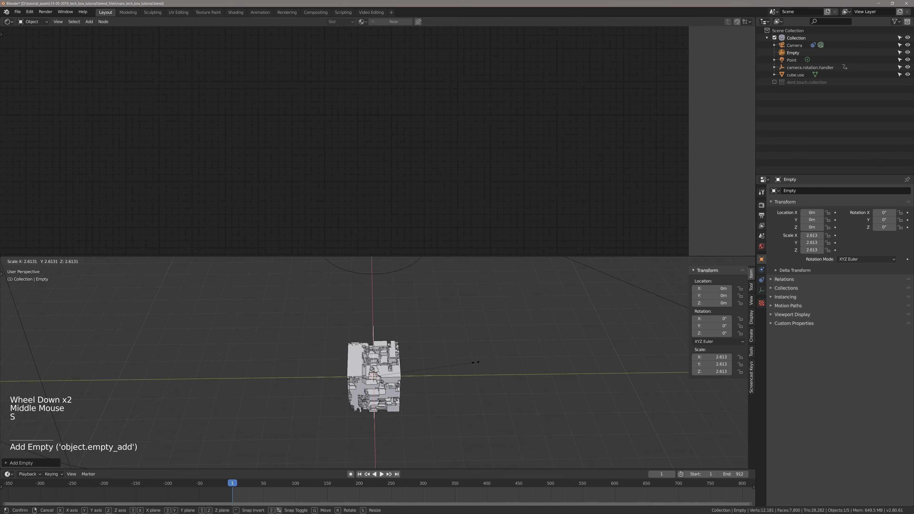
pyautogui.click(510, 356)
# Rename the new empty to cube.parent and clear the selection
pyautogui.moveTo(510, 355); pyautogui.dragTo(444, 362, button='middle')
pyautogui.hotkey('alt', 'a')
pyautogui.rightClick(374, 360)
pyautogui.moveTo(374, 360); pyautogui.dragTo(389, 326, button='middle')
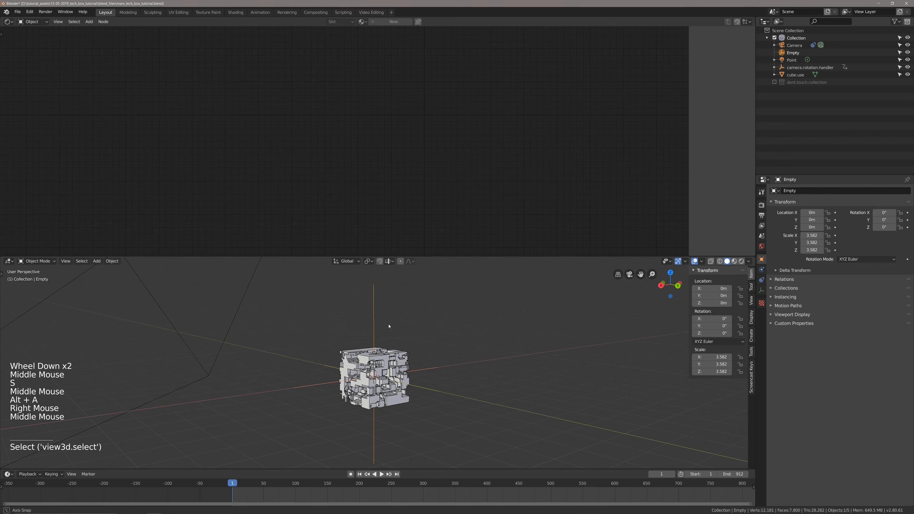
pyautogui.press('F2')
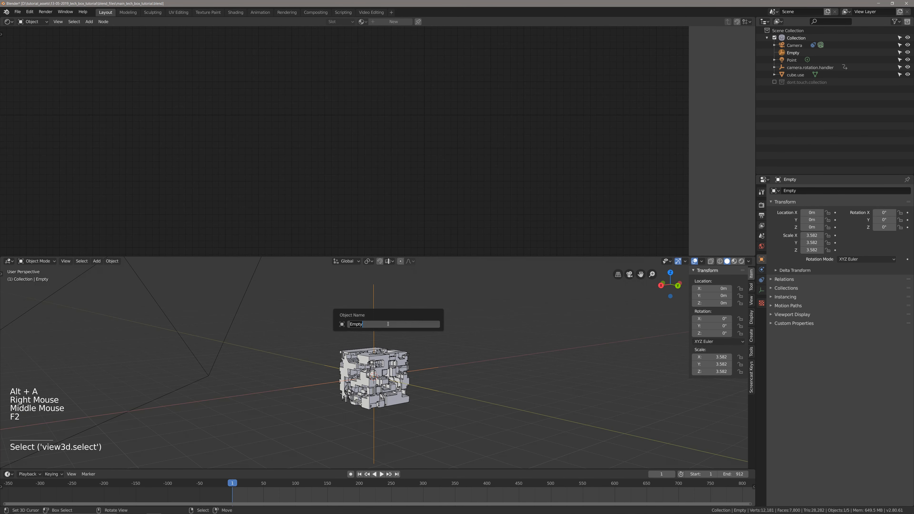
pyautogui.write('cube.paren')
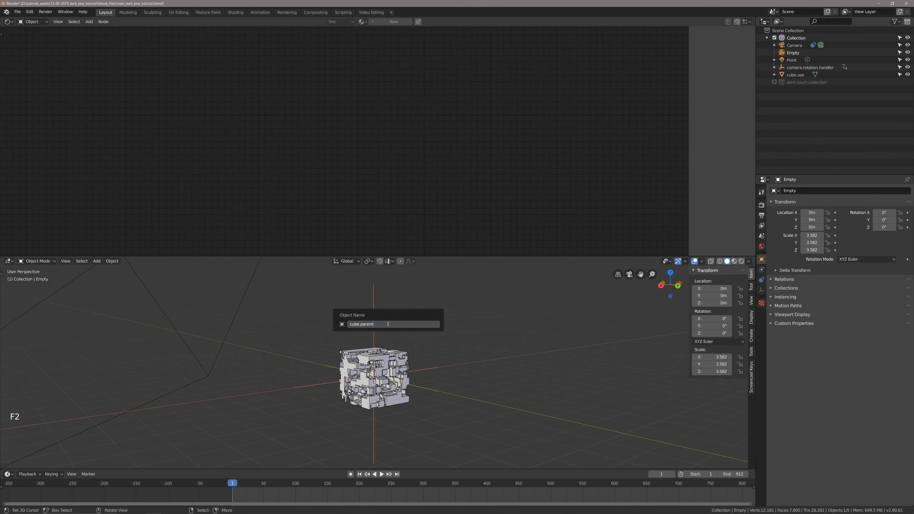
pyautogui.write('t')
pyautogui.press('Return')
pyautogui.hotkey('alt', 'a')
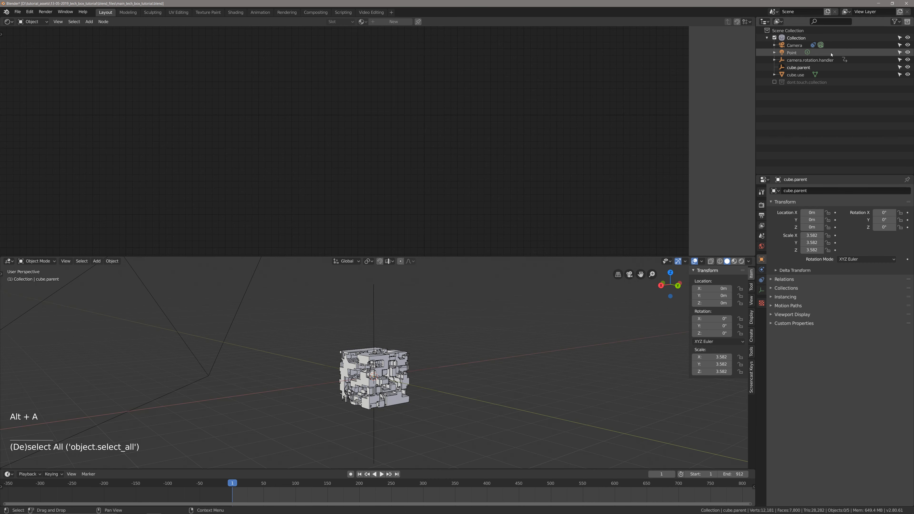
# Try to parent the Point light and cube.use together to the cube.parent empty in the outliner
pyautogui.click(791, 53)
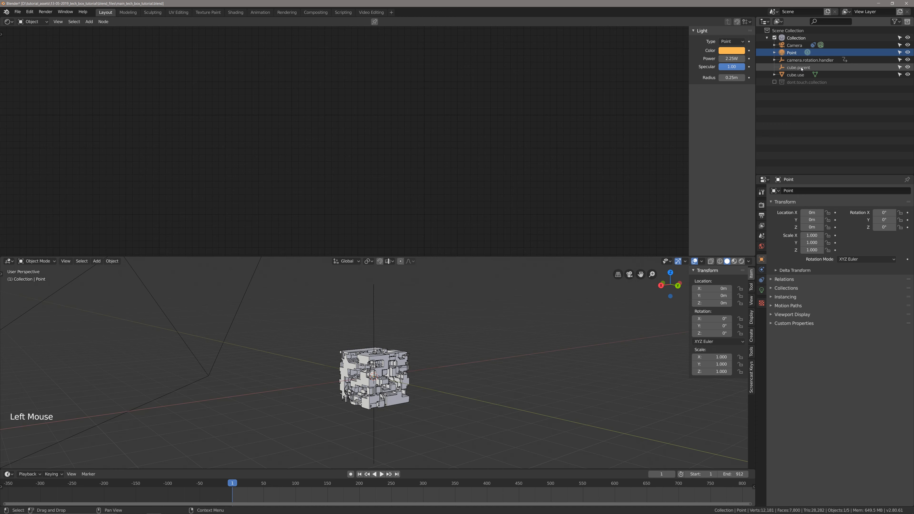
pyautogui.keyDown('shift'); pyautogui.click(796, 75); pyautogui.keyUp('shift')
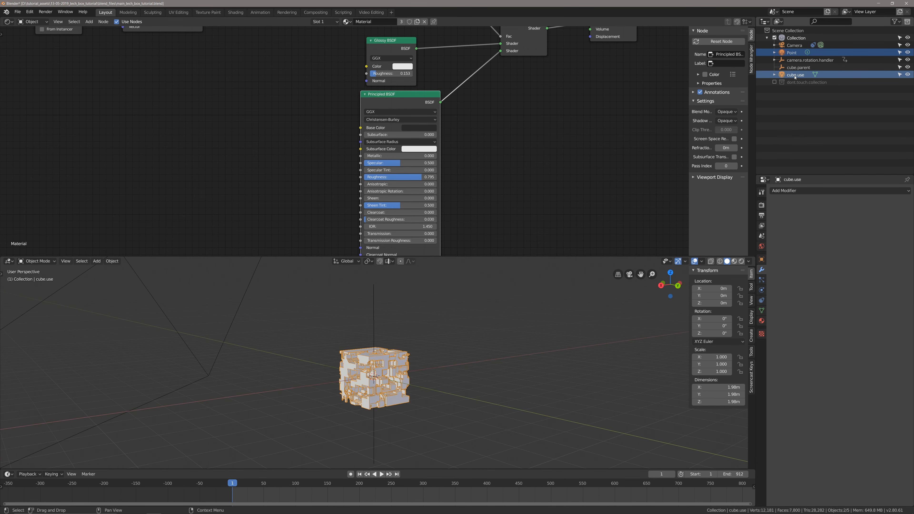
pyautogui.moveTo(795, 77)
pyautogui.mouseDown()
pyautogui.moveTo(805, 86)
pyautogui.moveTo(805, 74)
pyautogui.moveTo(792, 69)
pyautogui.mouseUp()
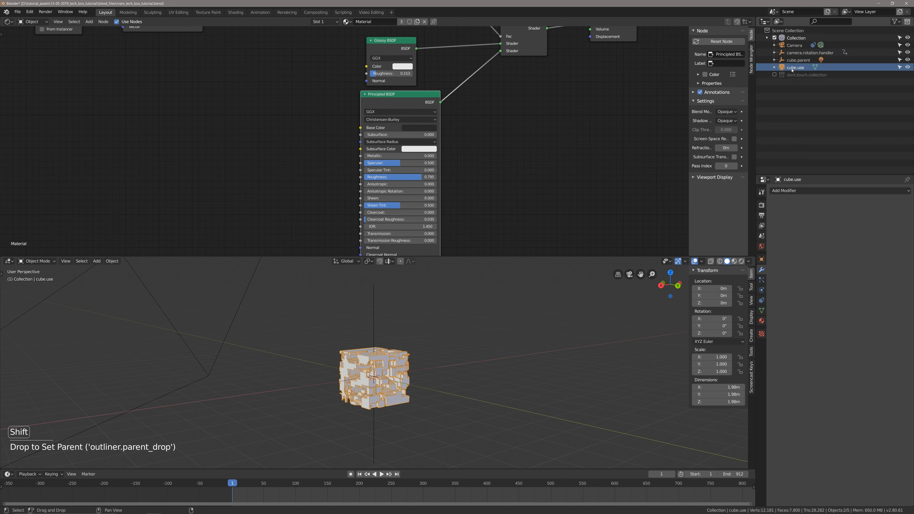
# Select only the cube.parent empty, test-move it to check whether the cube follows, and cancel the move
pyautogui.moveTo(496, 332); pyautogui.dragTo(460, 401, button='middle')
pyautogui.hotkey('alt', 'a')
pyautogui.rightClick(381, 320)
pyautogui.rightClick(381, 320)
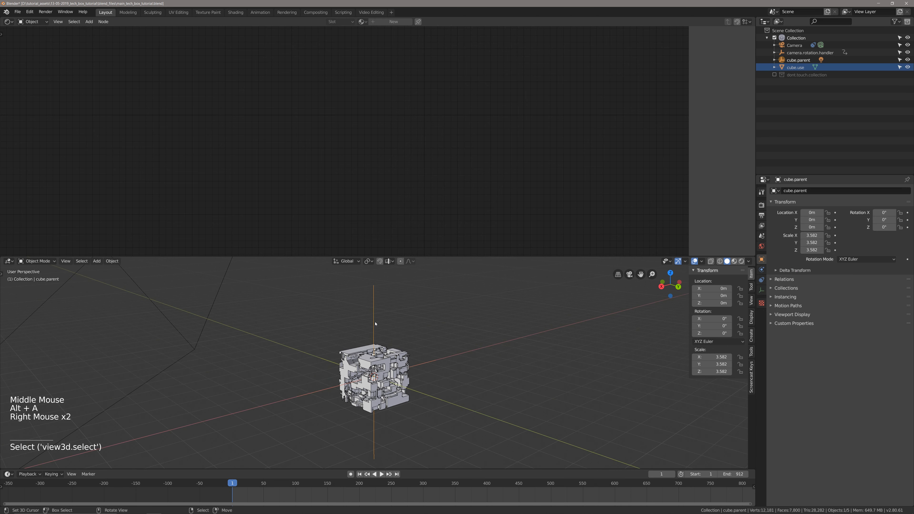
pyautogui.press('g')
pyautogui.press('Escape')
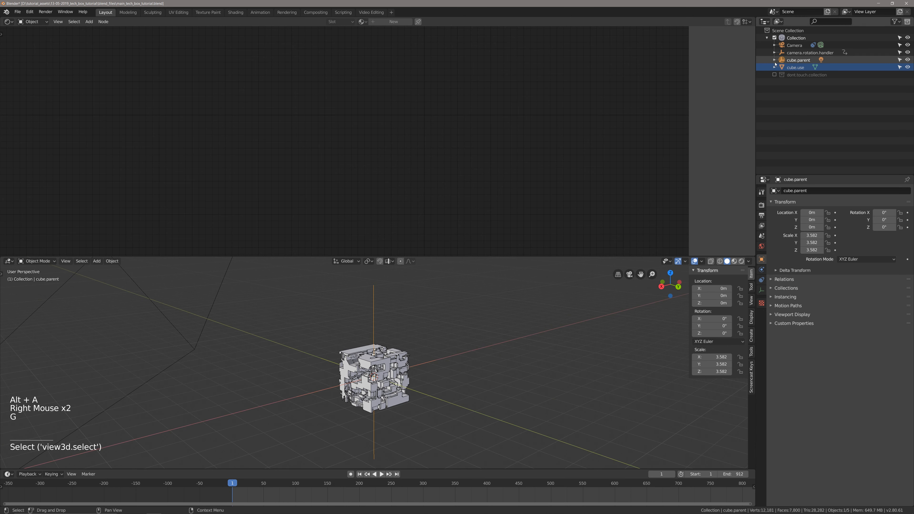
pyautogui.click(799, 60)
pyautogui.keyDown('shift'); pyautogui.moveTo(552, 293); pyautogui.dragTo(578, 280, button='middle'); pyautogui.keyUp('shift')
pyautogui.press('g')
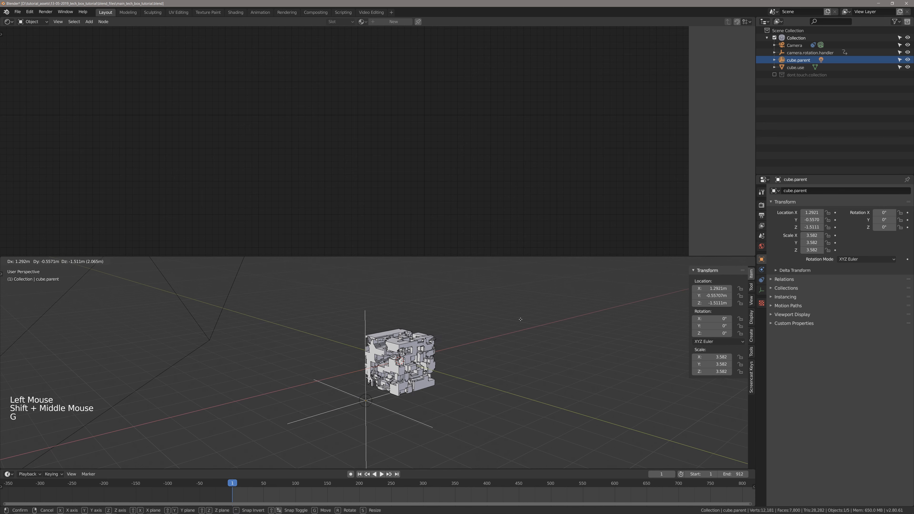
pyautogui.rightClick(555, 288)
# Undo the selection changes and the parenting to the cube.parent empty
pyautogui.keyDown('shift'); pyautogui.moveTo(505, 334); pyautogui.dragTo(484, 345, button='middle'); pyautogui.keyUp('shift')
pyautogui.hotkey('ctrl', 'z')
pyautogui.hotkey('ctrl', 'z')
pyautogui.hotkey('ctrl', 'z')
pyautogui.hotkey('ctrl', 'z')
# Parent the Point light, selected together with cube.use, to the cube.parent empty in the outliner
pyautogui.scroll(1, 505, 336)
pyautogui.hotkey('alt', 'a')
pyautogui.scroll(1, 483, 346)
pyautogui.scroll(1, 483, 347)
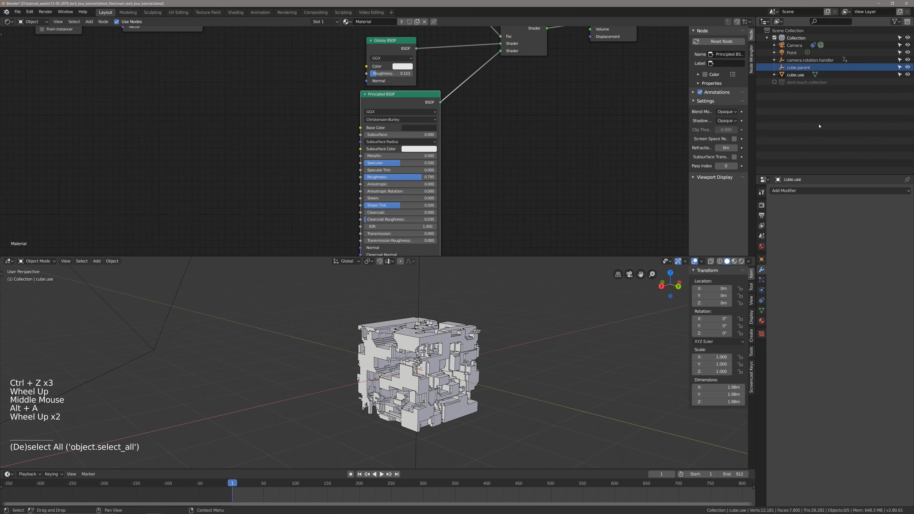
pyautogui.click(792, 53)
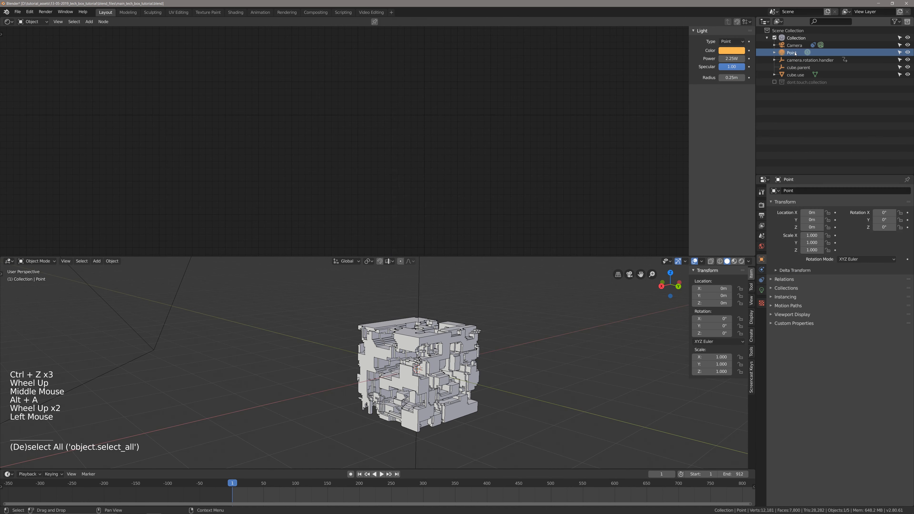
pyautogui.keyDown('shift'); pyautogui.click(791, 75); pyautogui.keyUp('shift')
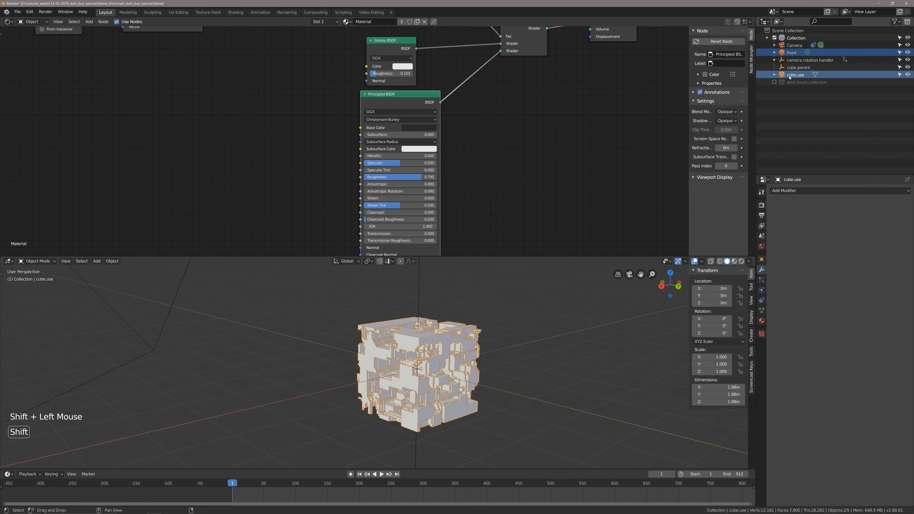
pyautogui.moveTo(789, 76); pyautogui.dragTo(792, 68)
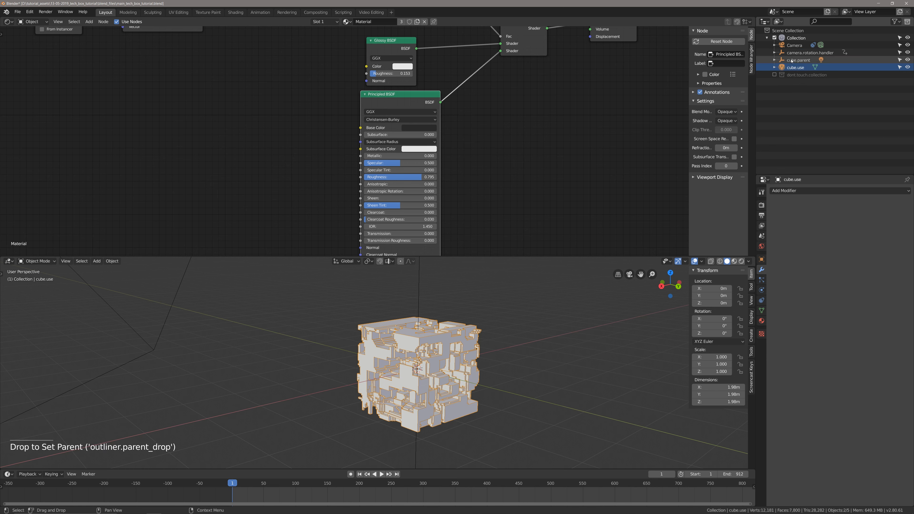
# Test-move the cube.parent empty, cancel the move, and parent cube.use to the empty in the outliner
pyautogui.click(791, 60)
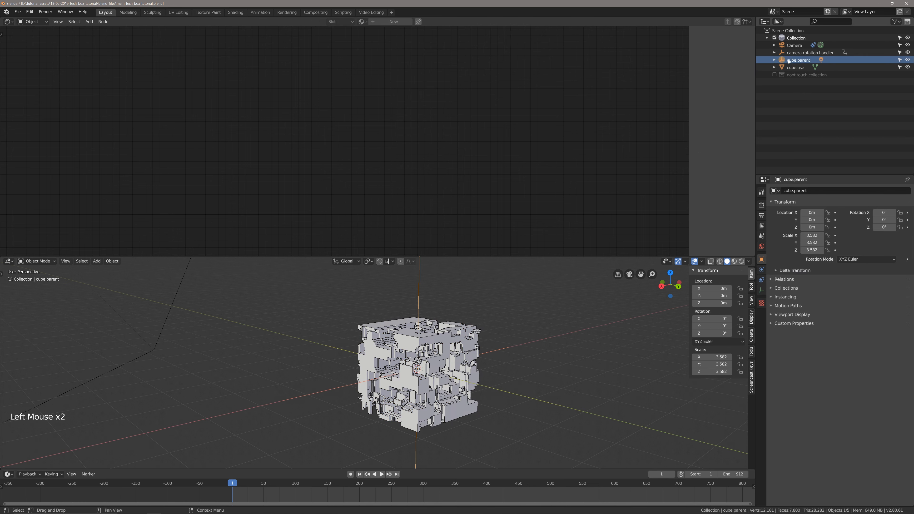
pyautogui.press('g')
pyautogui.press('Escape')
pyautogui.click(796, 67)
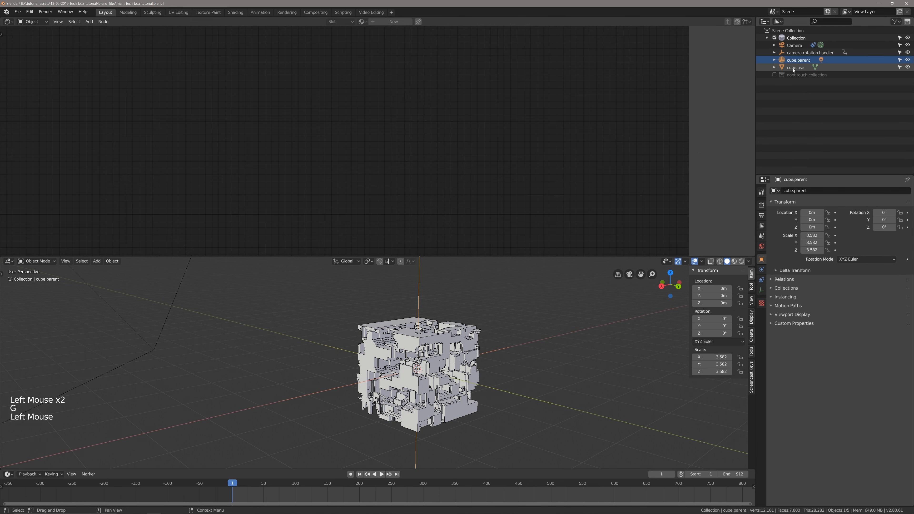
pyautogui.keyDown('shift'); pyautogui.moveTo(796, 68); pyautogui.dragTo(797, 60); pyautogui.keyUp('shift')
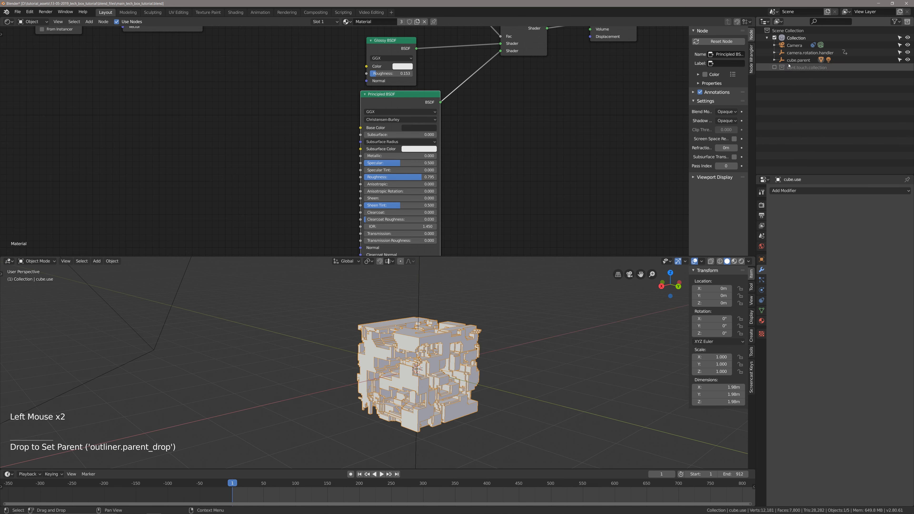
# Test-move and test-rotate the cube.parent empty to check that the cube follows, cancelling both transforms
pyautogui.click(797, 60)
pyautogui.press('g')
pyautogui.scroll(-2, 477, 309)
pyautogui.hotkey('alt', 'a')
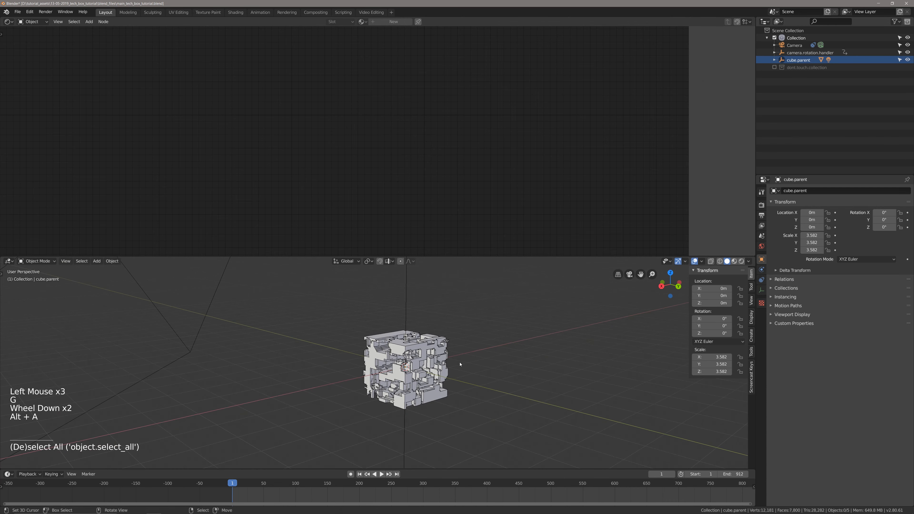
pyautogui.rightClick(409, 320)
pyautogui.press('r')
pyautogui.rightClick(468, 366)
# Test-rotate the cube.parent empty once more, cancel the rotation, and reselect the empty in the viewport
pyautogui.scroll(1, 463, 372)
pyautogui.moveTo(463, 372); pyautogui.dragTo(485, 347, button='middle')
pyautogui.scroll(-2, 485, 347)
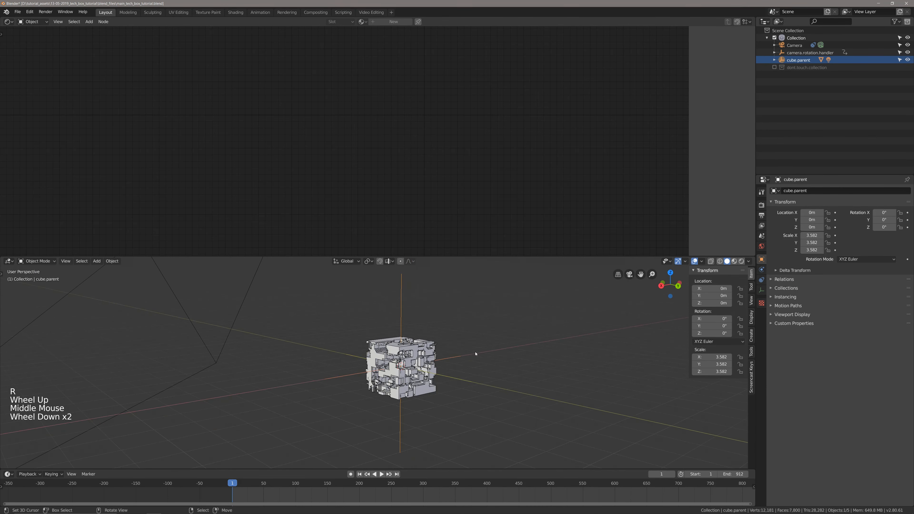
pyautogui.scroll(2, 439, 323)
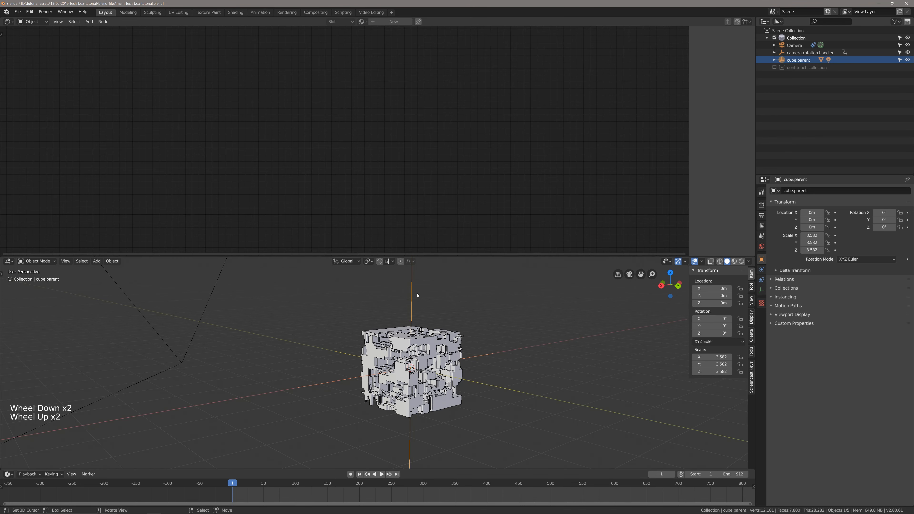
pyautogui.scroll(-2, 454, 347)
pyautogui.moveTo(453, 347); pyautogui.dragTo(439, 347, button='middle')
pyautogui.press('r')
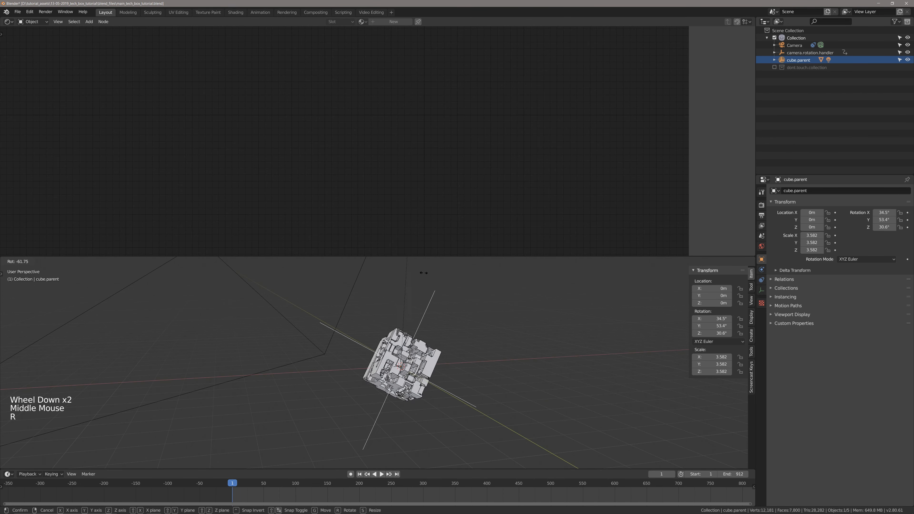
pyautogui.rightClick(515, 344)
pyautogui.moveTo(514, 345); pyautogui.dragTo(405, 324, button='middle')
pyautogui.hotkey('alt', 'a')
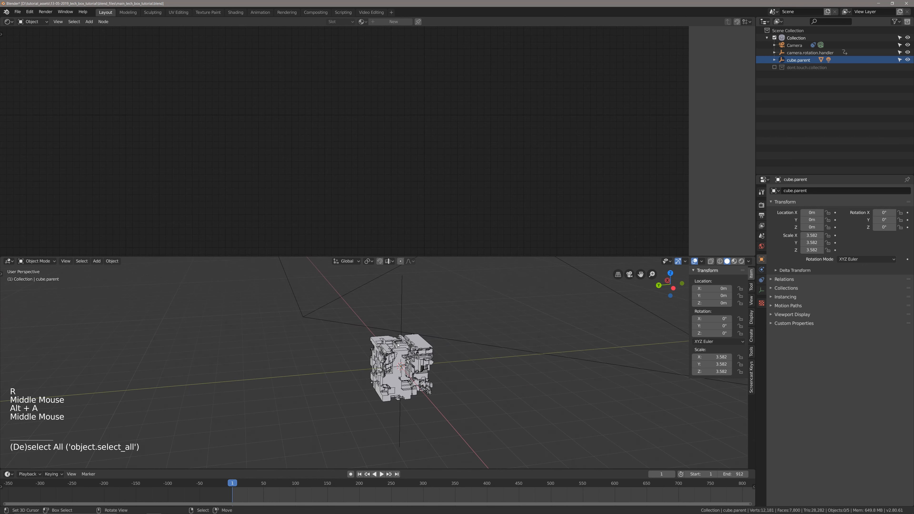
pyautogui.rightClick(403, 322)
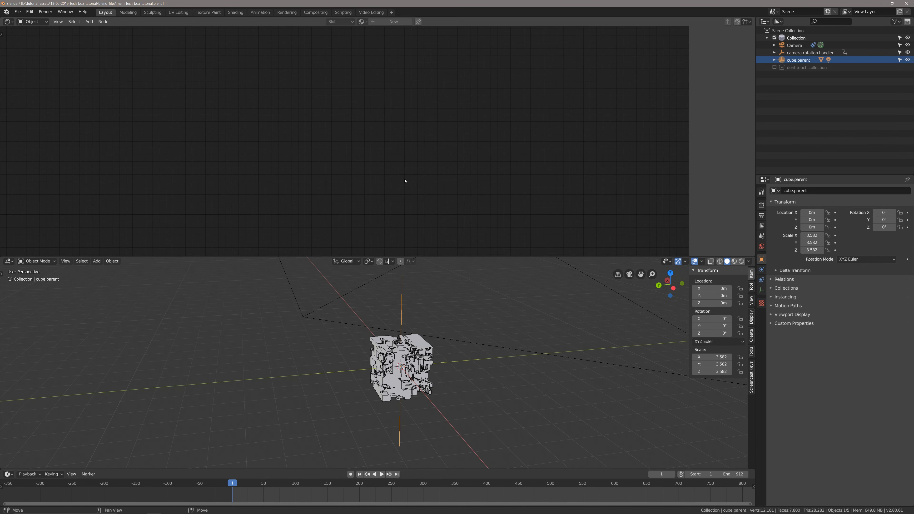
# Switch the node editor area to the Graph Editor and reselect the cube.parent empty in the viewport
pyautogui.hotkey('shift', 'F6')
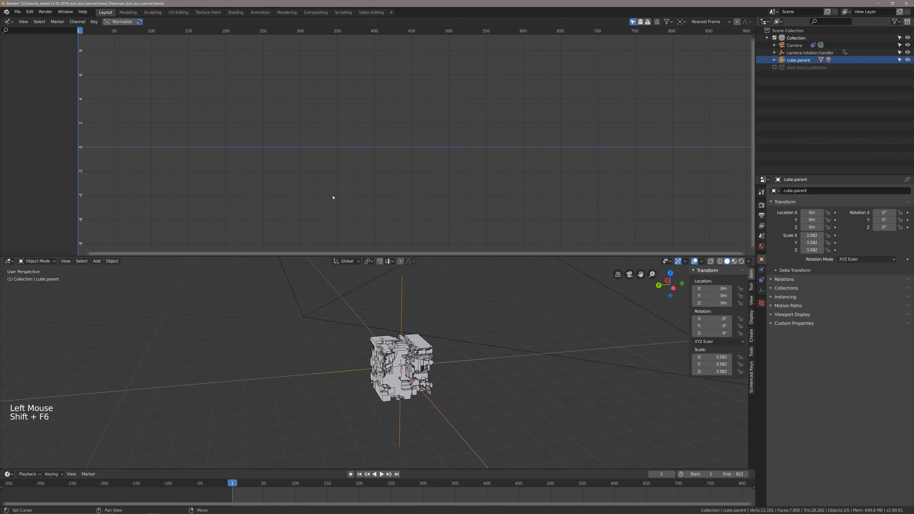
pyautogui.scroll(1, 405, 302)
pyautogui.moveTo(382, 310); pyautogui.dragTo(405, 302, button='middle')
pyautogui.hotkey('alt', 'a')
pyautogui.rightClick(405, 301)
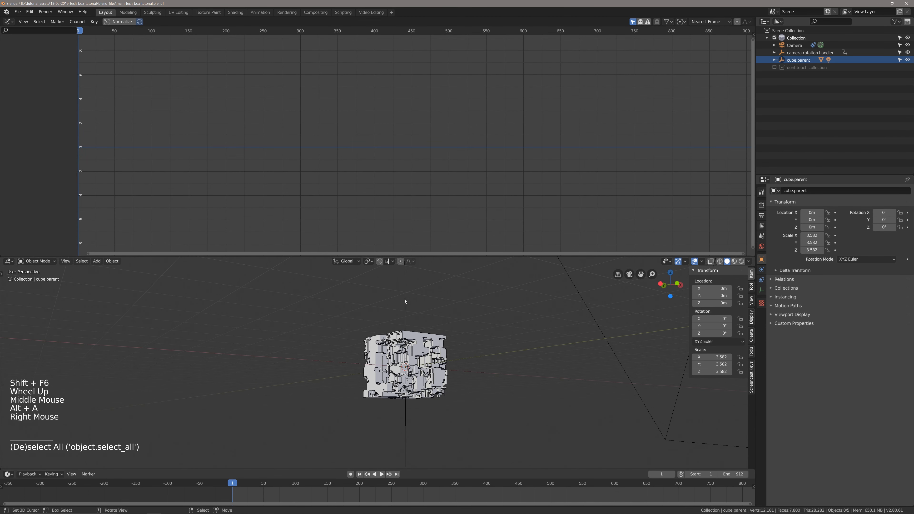
pyautogui.rightClick(403, 356)
pyautogui.moveTo(403, 356); pyautogui.dragTo(643, 312, button='middle')
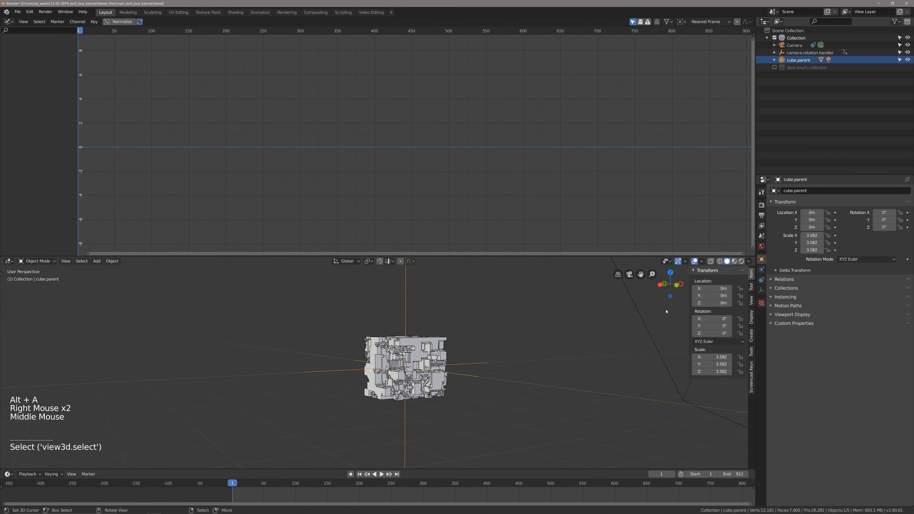
# Insert a single keyframe on cube.parent's Z rotation at frame 1 and select its Z Euler Rotation channel
pyautogui.rightClick(705, 332)
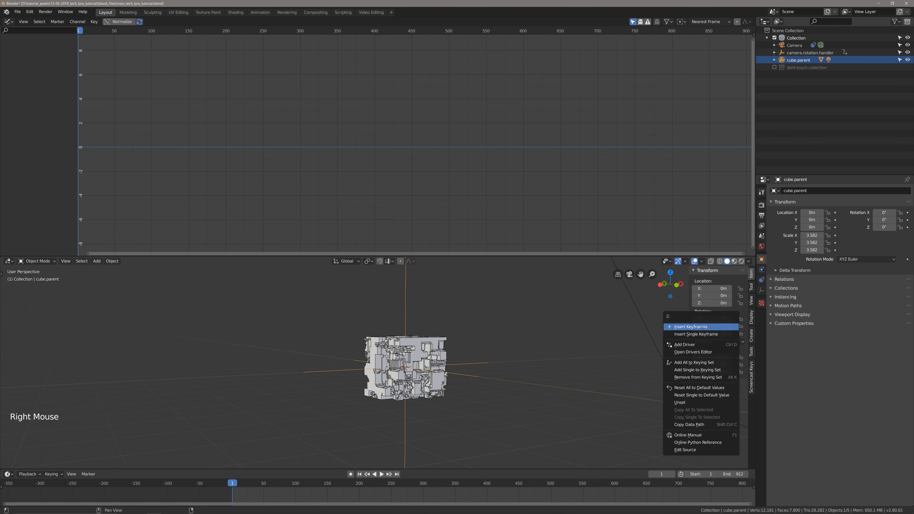
pyautogui.click(699, 334)
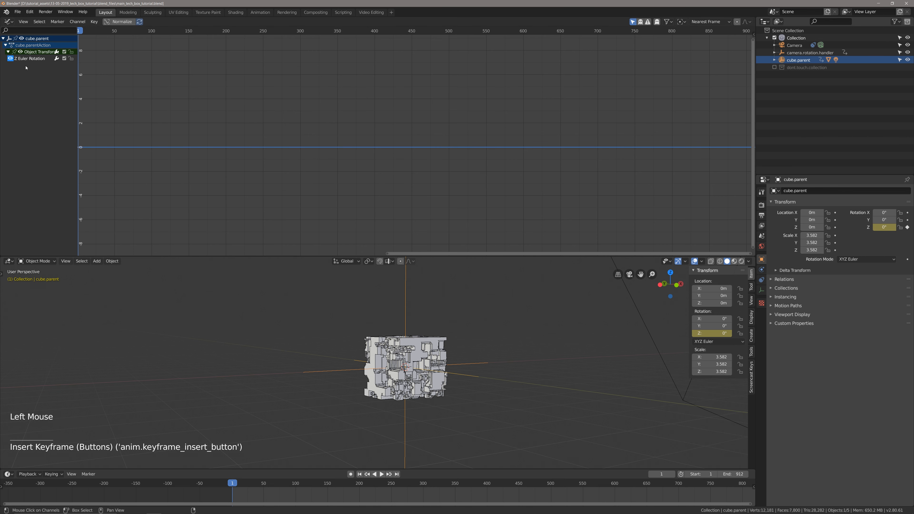
pyautogui.doubleClick(31, 58)
# Add a Generator modifier to the Z Euler Rotation F-curve and enable Use Influence on it
pyautogui.press('n')
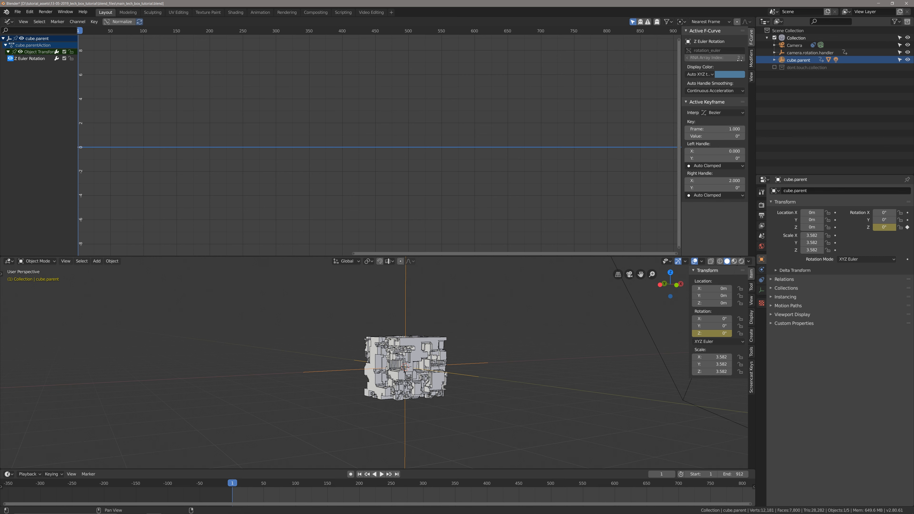
pyautogui.click(751, 59)
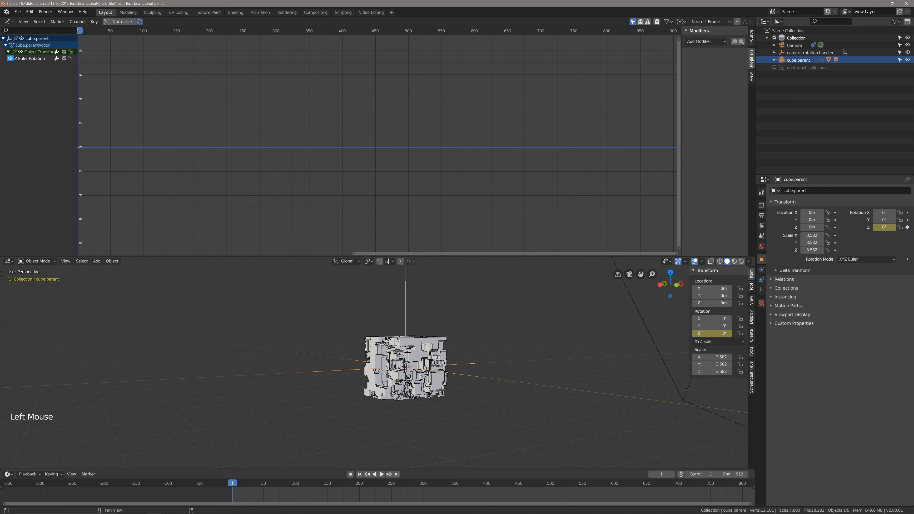
pyautogui.click(706, 41)
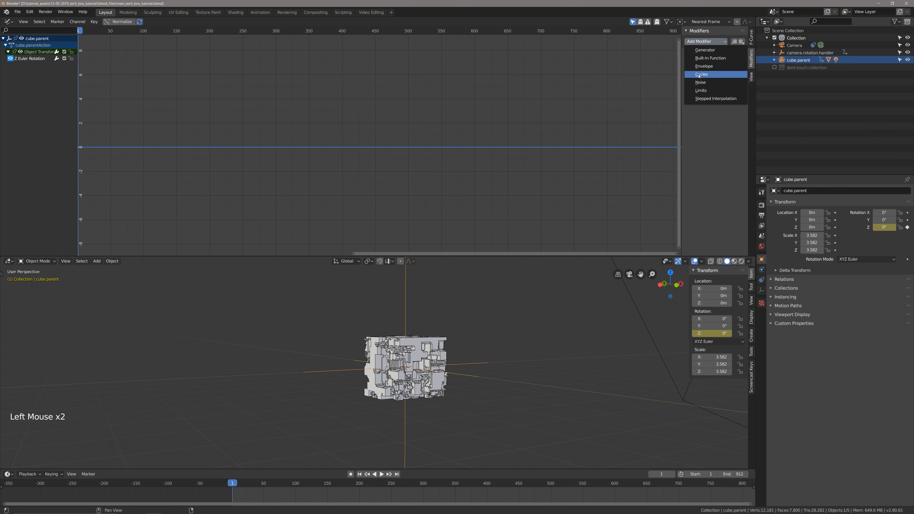
pyautogui.click(710, 51)
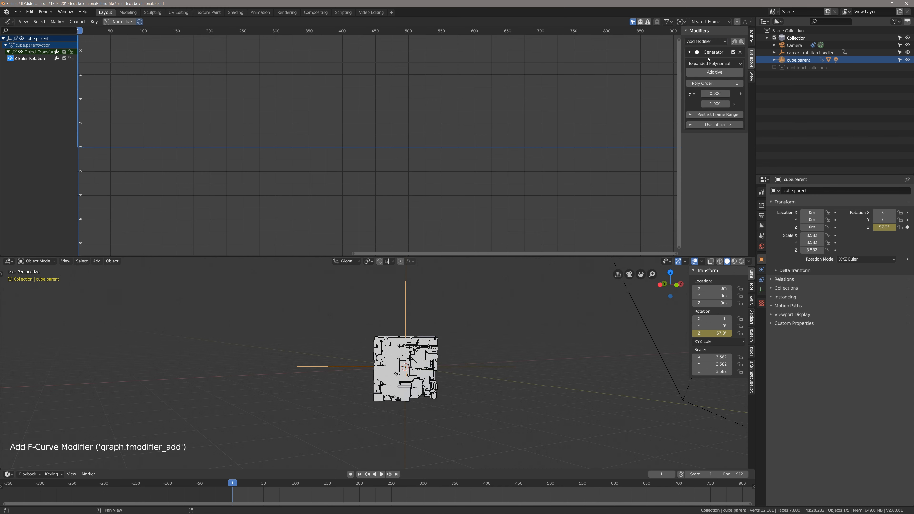
pyautogui.click(702, 124)
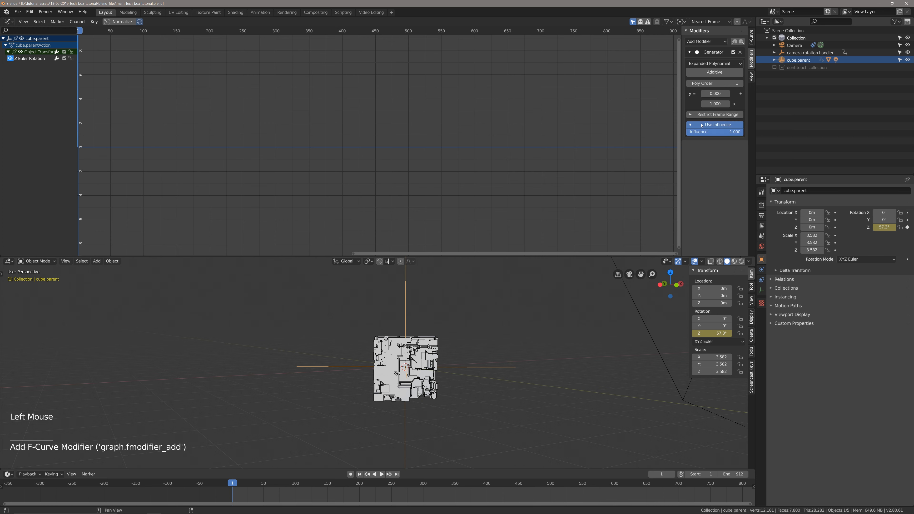
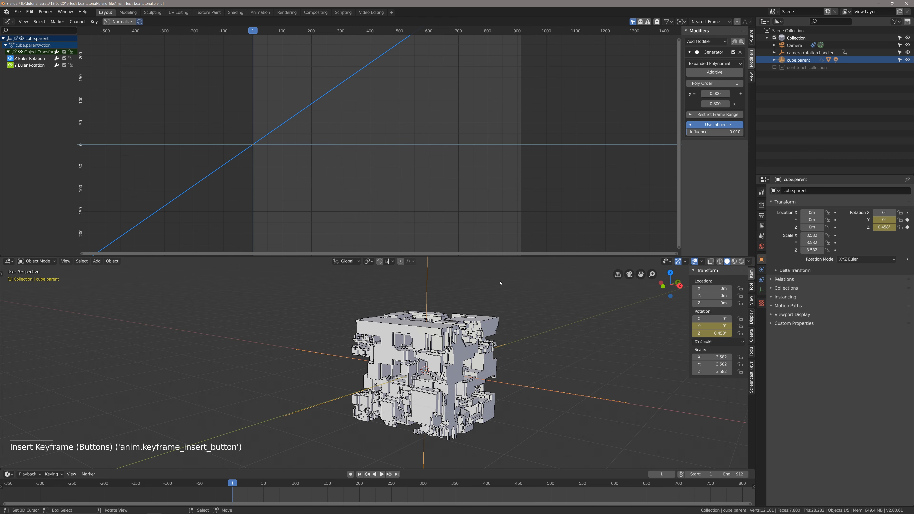
# Copy the Generator modifier from the Z Euler Rotation curve and paste it onto the Y Euler Rotation curve
pyautogui.click(31, 66)
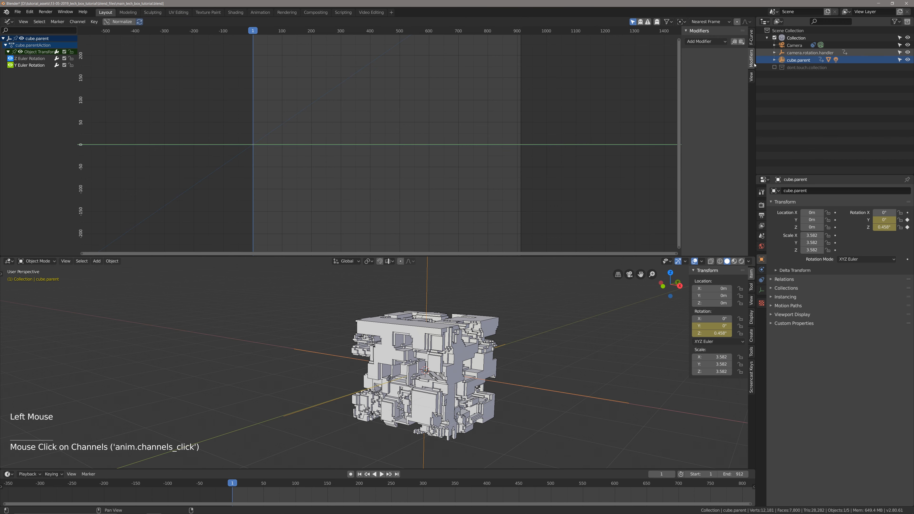
pyautogui.click(22, 60)
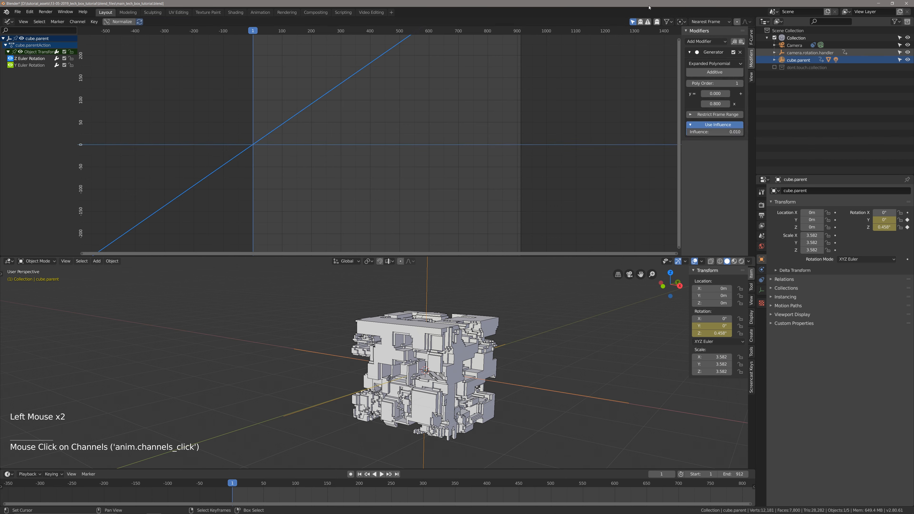
pyautogui.click(734, 42)
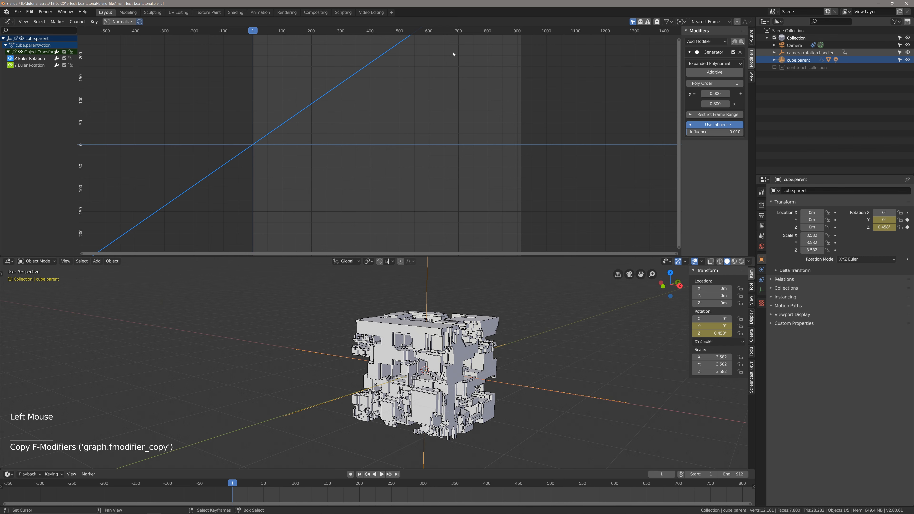
pyautogui.click(30, 65)
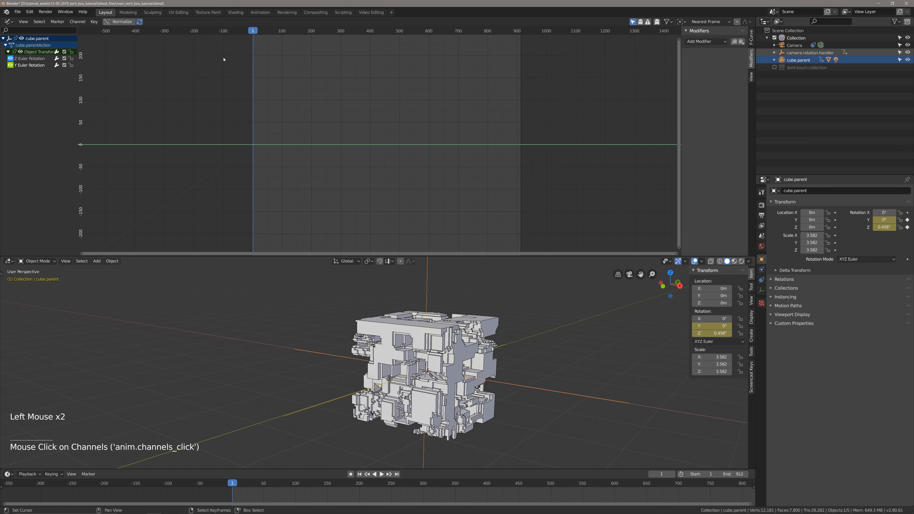
pyautogui.click(742, 42)
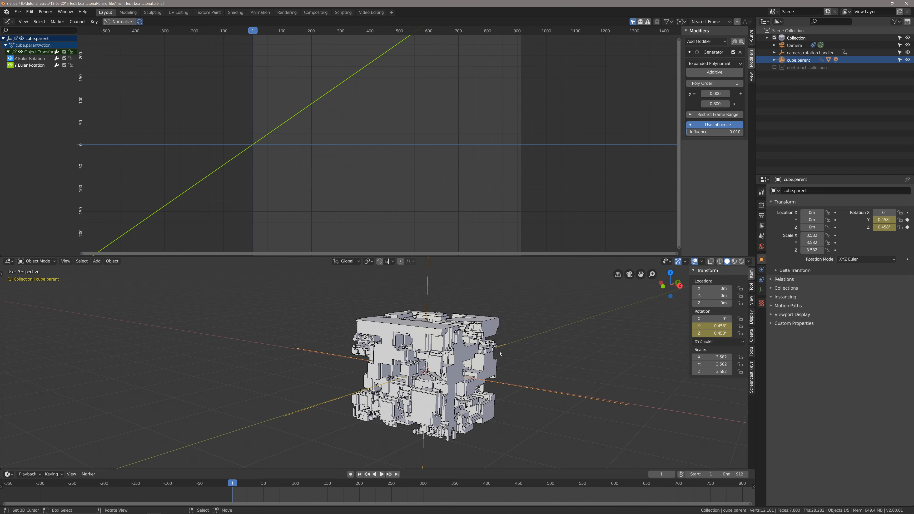
# Play the animation briefly to check the cube's rotation, stop it, and return to the first frame
pyautogui.press('space')
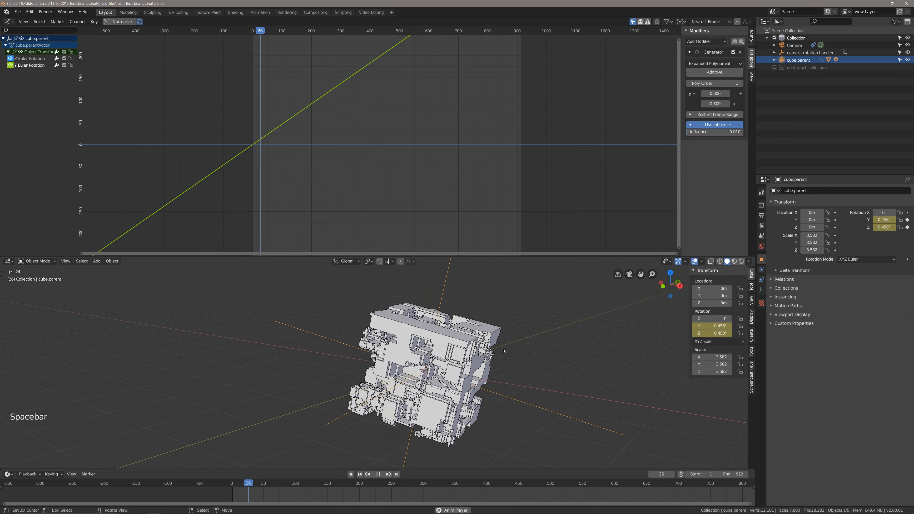
pyautogui.press('space')
pyautogui.hotkey('shift', 'Left')
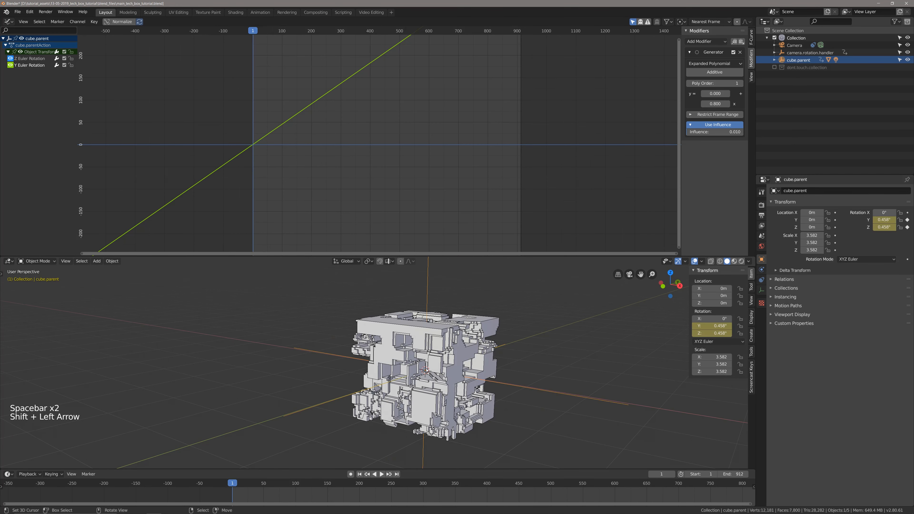
# Insert a single keyframe on cube.parent's X rotation and paste the copied Generator modifier onto the X Euler Rotation curve
pyautogui.rightClick(708, 319)
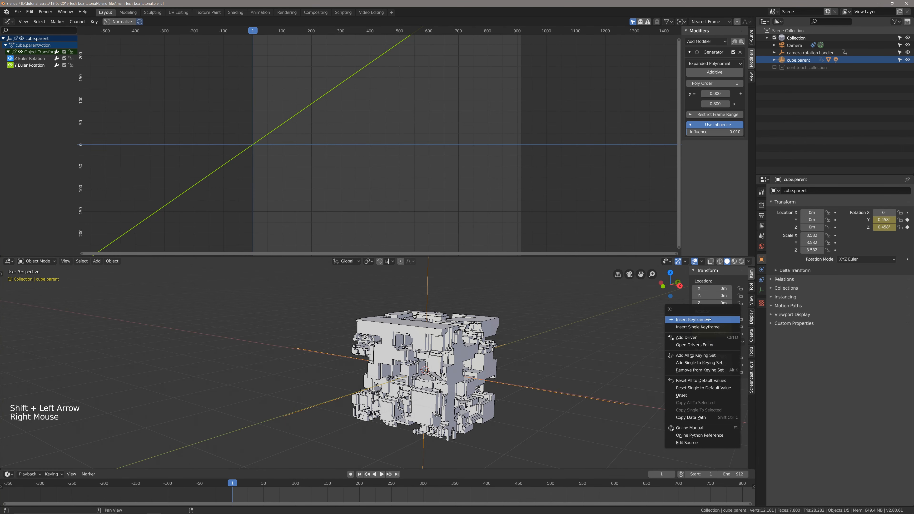
pyautogui.click(708, 328)
pyautogui.click(34, 72)
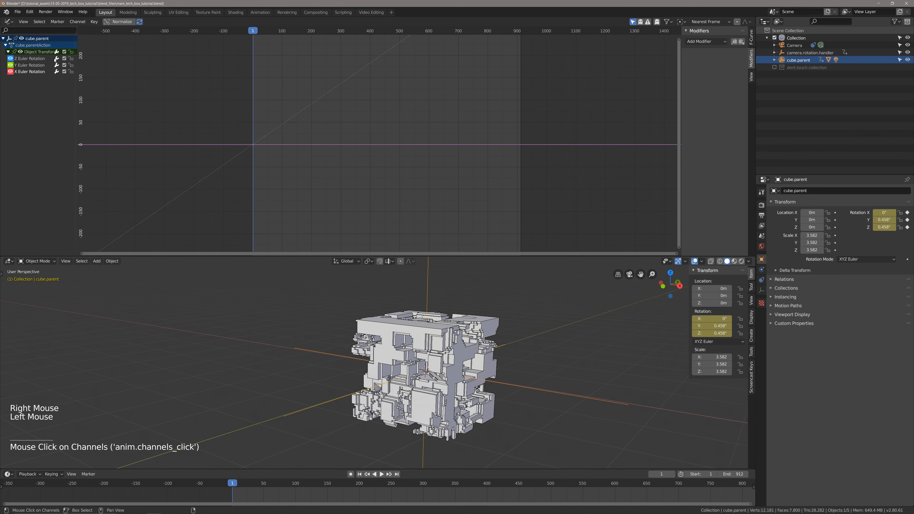
pyautogui.click(740, 41)
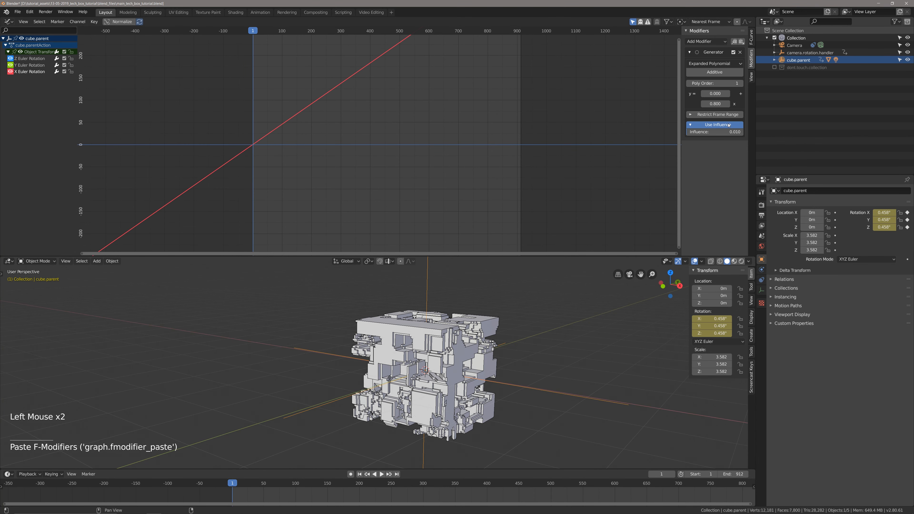
pyautogui.scroll(-4, 481, 318)
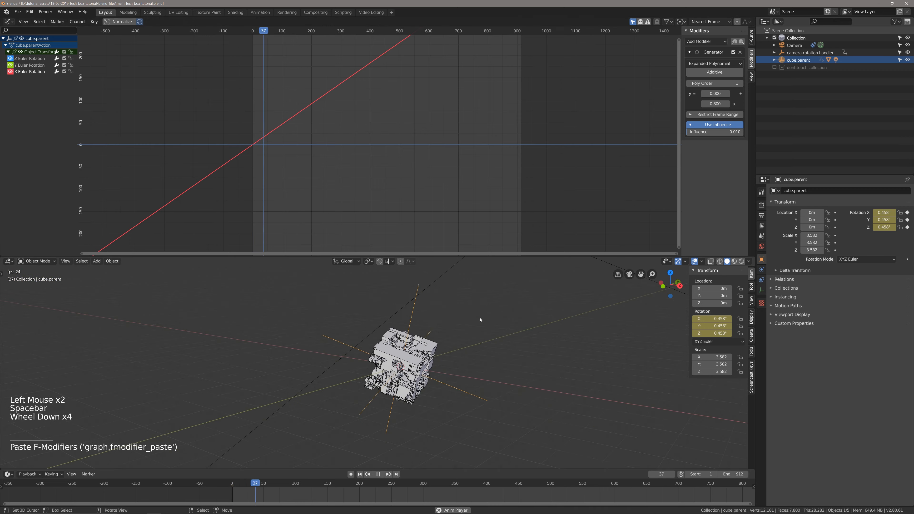
# Watch the cube's rotation from another angle and through the camera, and stop the playback
pyautogui.moveTo(482, 319); pyautogui.dragTo(426, 323, button='middle')
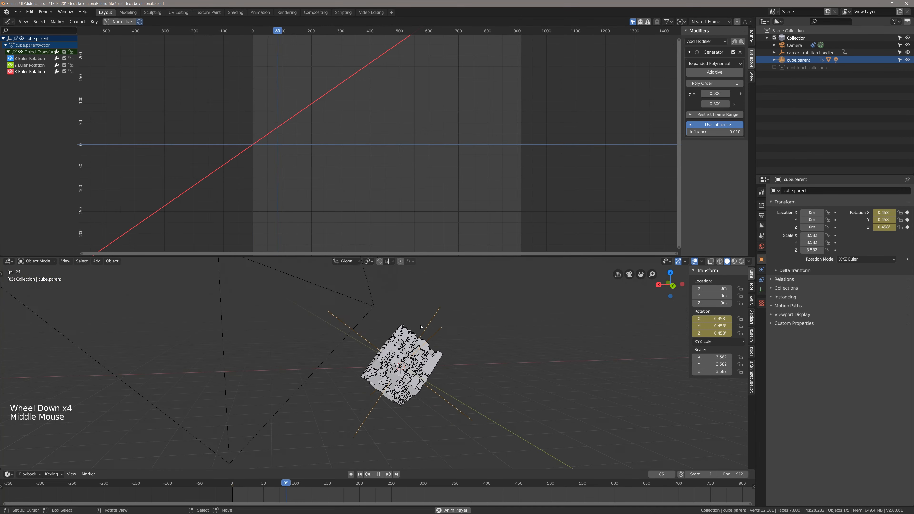
pyautogui.scroll(-2, 427, 323)
pyautogui.press('KP_0')
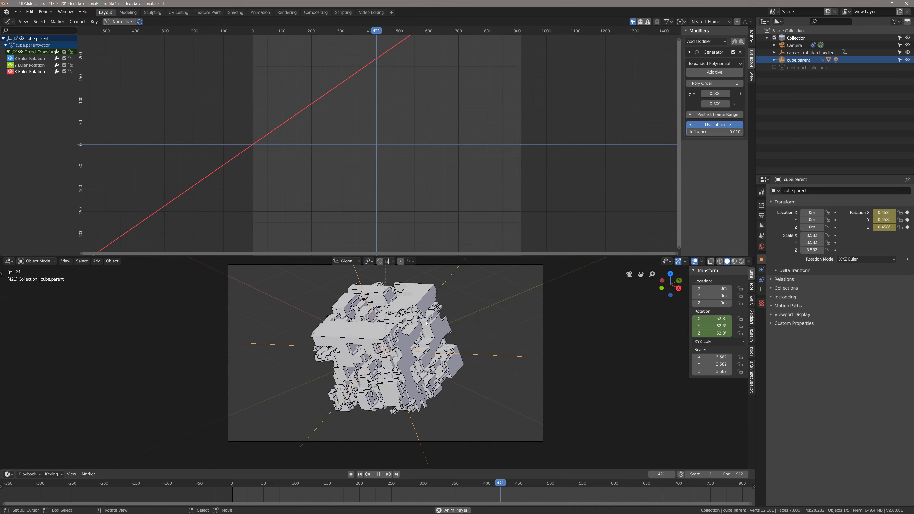
pyautogui.press('space')
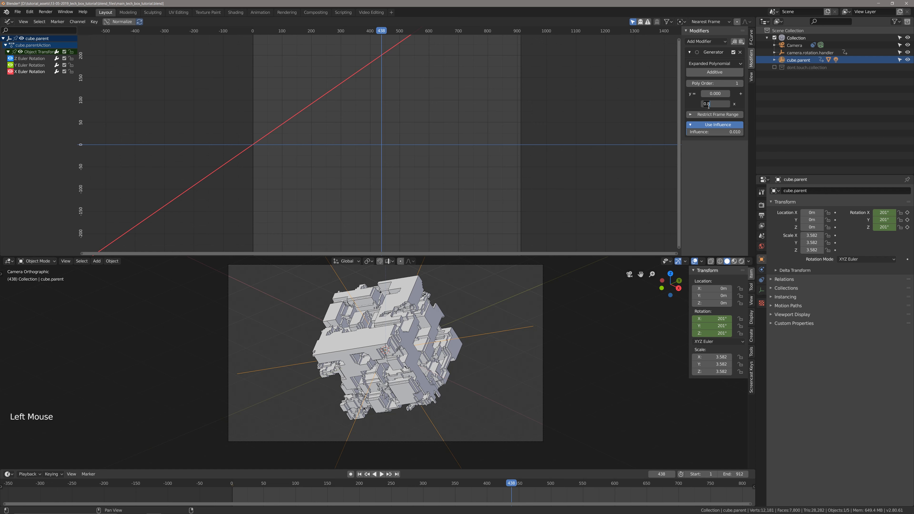
# Set the second Generator coefficient to 0.4 on the X, Y and Z Euler Rotation curves
pyautogui.press('Return')
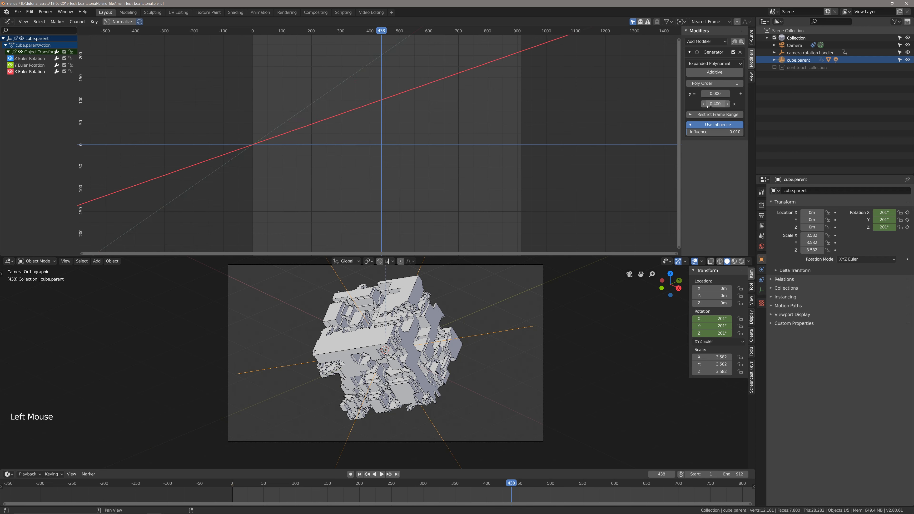
pyautogui.click(33, 65)
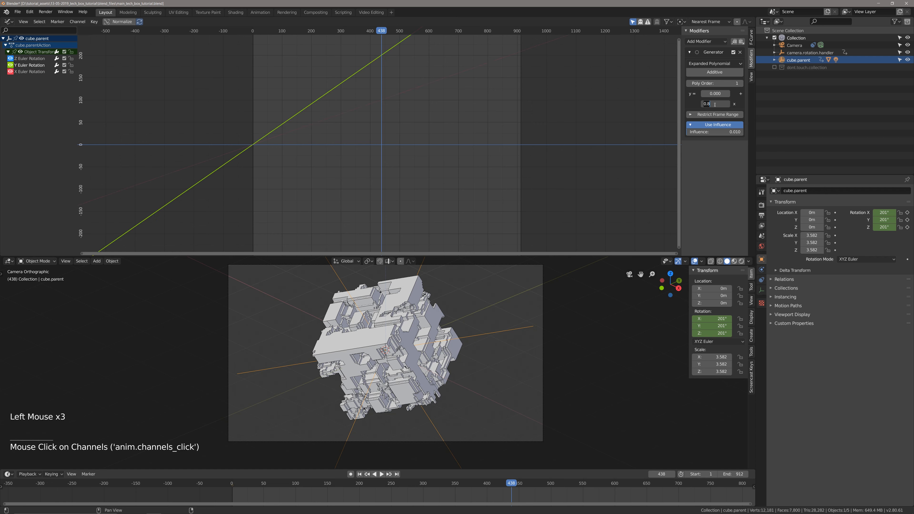
pyautogui.press('Return')
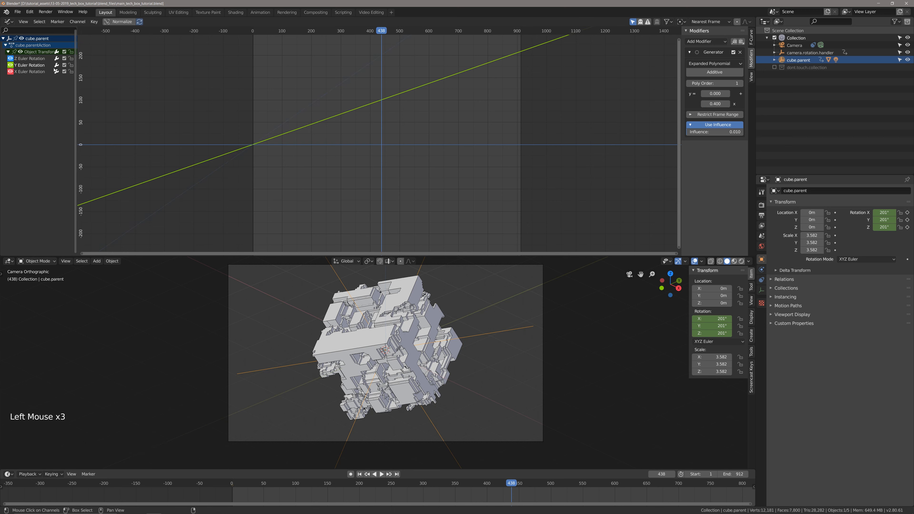
pyautogui.click(37, 59)
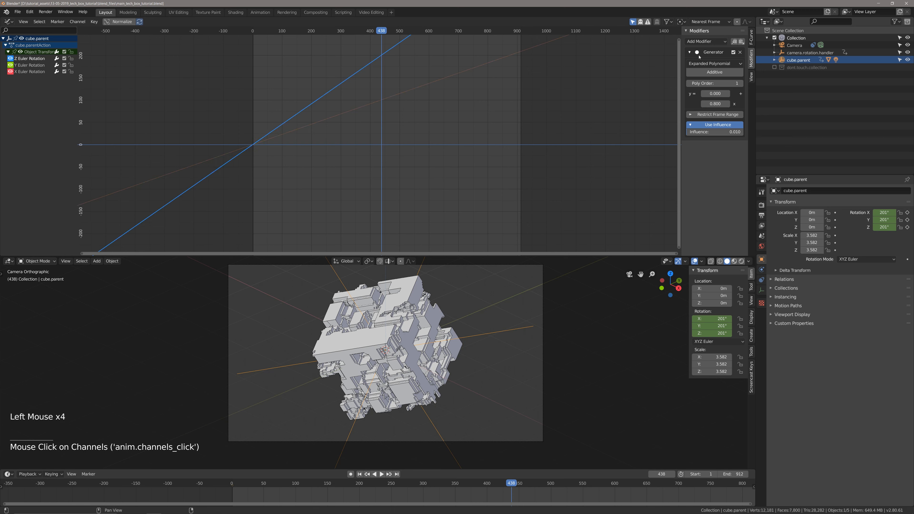
pyautogui.click(711, 103)
pyautogui.write('.4')
pyautogui.press('Return')
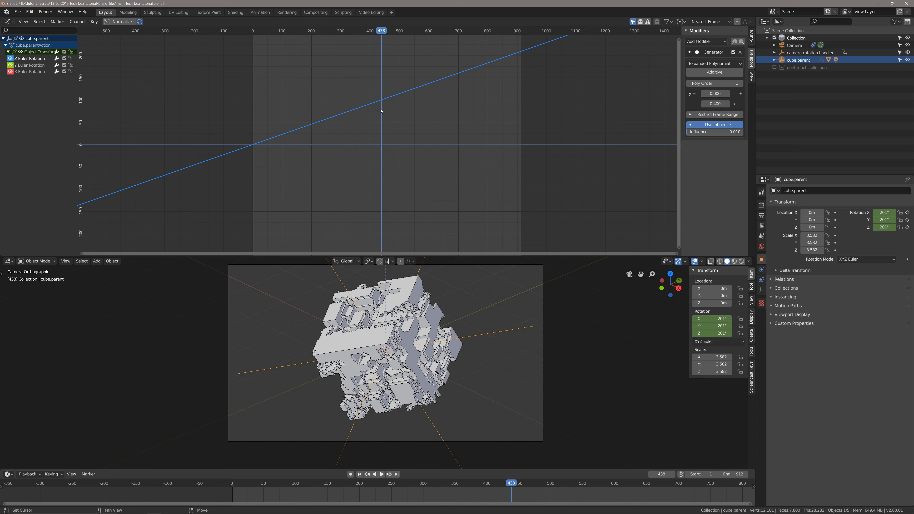
# Play the animation from the first frame to check the rotation speed through the camera and up close, and stop it
pyautogui.hotkey('shift', 'Left')
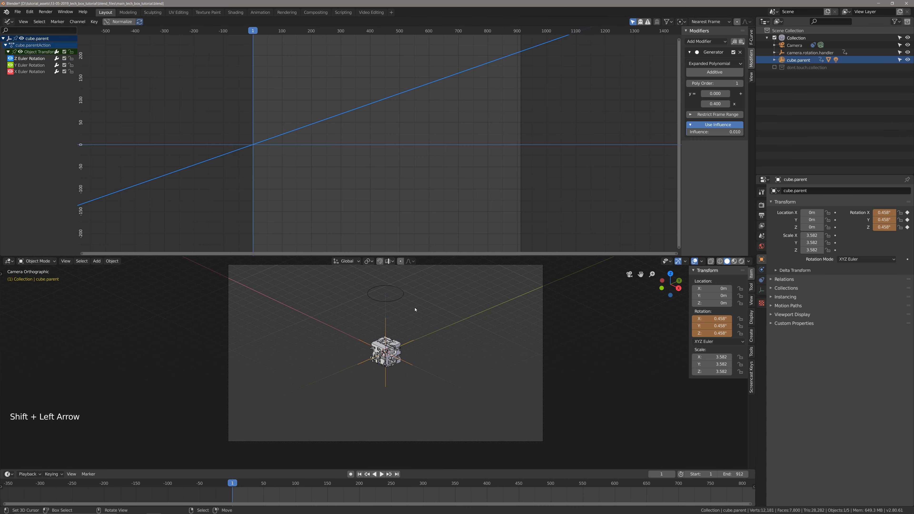
pyautogui.press('space')
pyautogui.press('space')
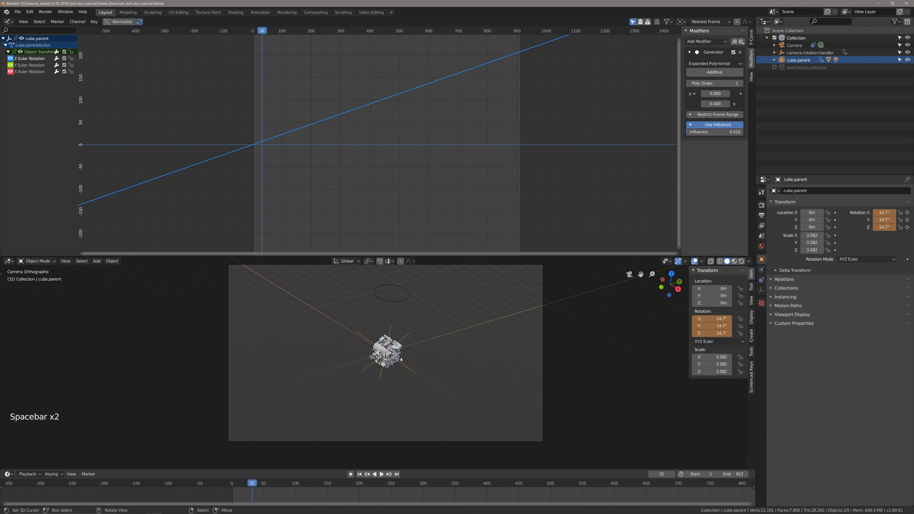
pyautogui.press('KP_0')
pyautogui.scroll(4, 401, 360)
pyautogui.press('space')
pyautogui.moveTo(400, 359)
pyautogui.mouseDown(button='middle')
pyautogui.moveTo(442, 380)
pyautogui.moveTo(418, 364)
pyautogui.mouseUp(button='middle')
pyautogui.press('space')
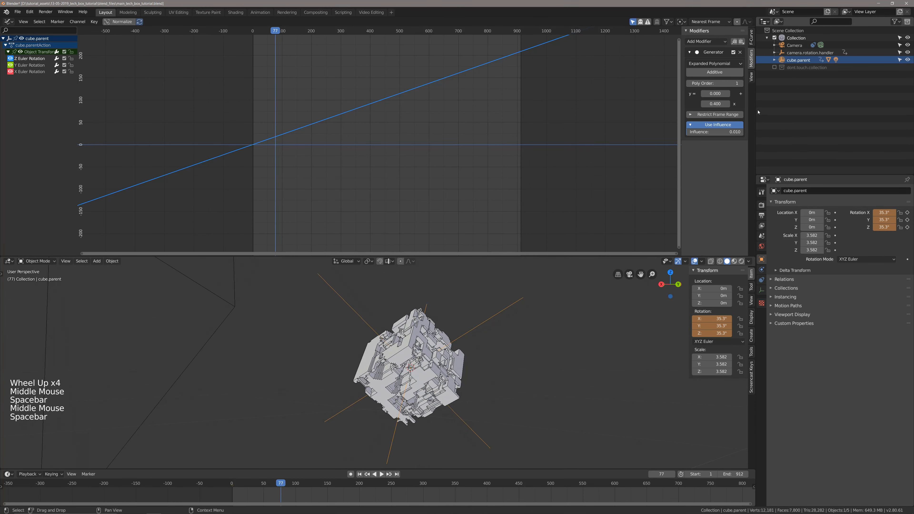
# Switch Use Influence off and back on for the Generator modifier of each Euler Rotation curve to refresh the animation
pyautogui.click(30, 72)
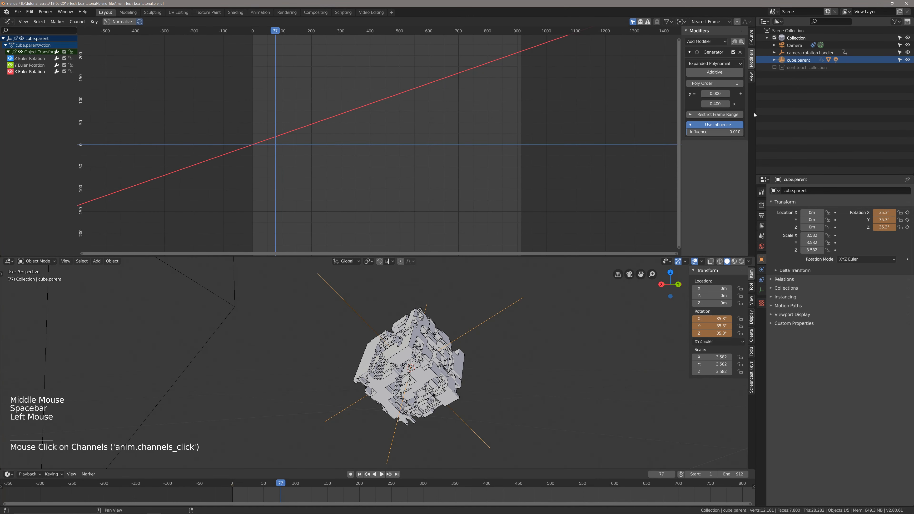
pyautogui.click(707, 126)
pyautogui.click(706, 126)
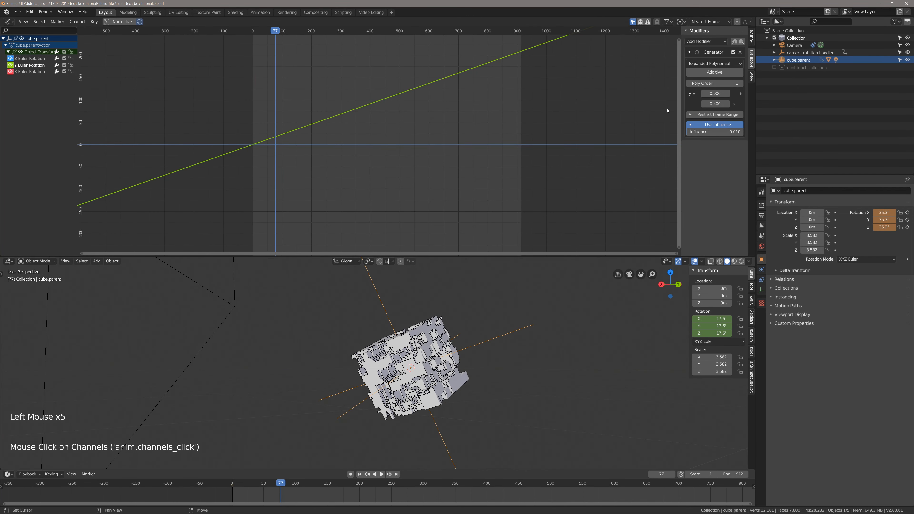
pyautogui.click(716, 127)
pyautogui.click(716, 126)
pyautogui.click(706, 126)
pyautogui.click(706, 126)
# Play the refreshed rotation while viewing the cube from another side, stop it, and return to the first frame
pyautogui.press('space')
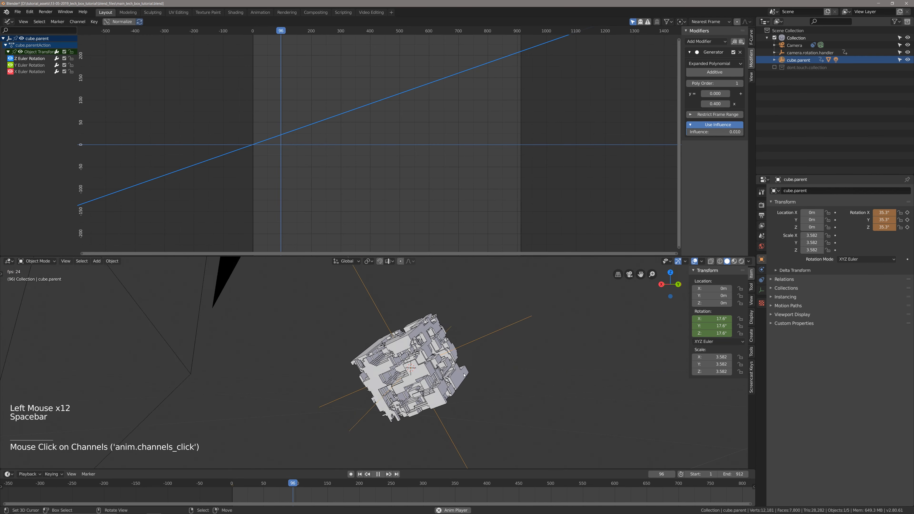
pyautogui.moveTo(464, 357); pyautogui.dragTo(502, 345, button='middle')
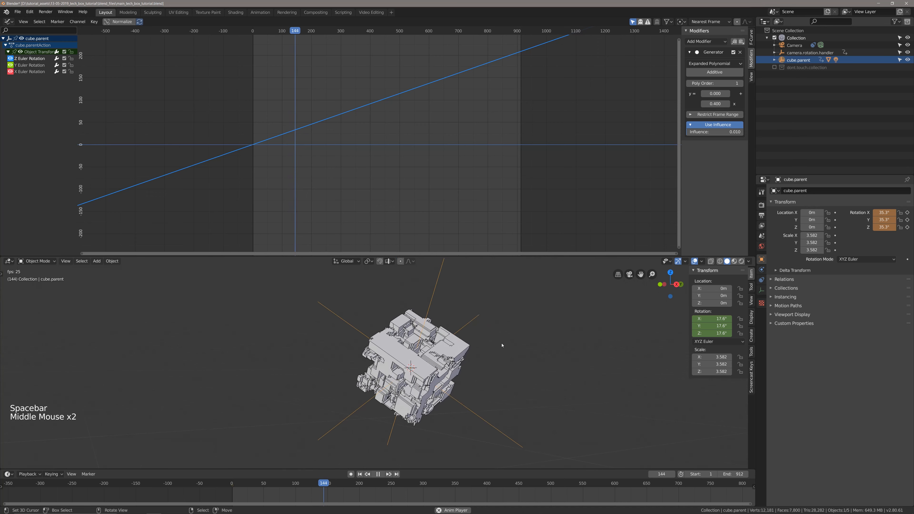
pyautogui.press('space')
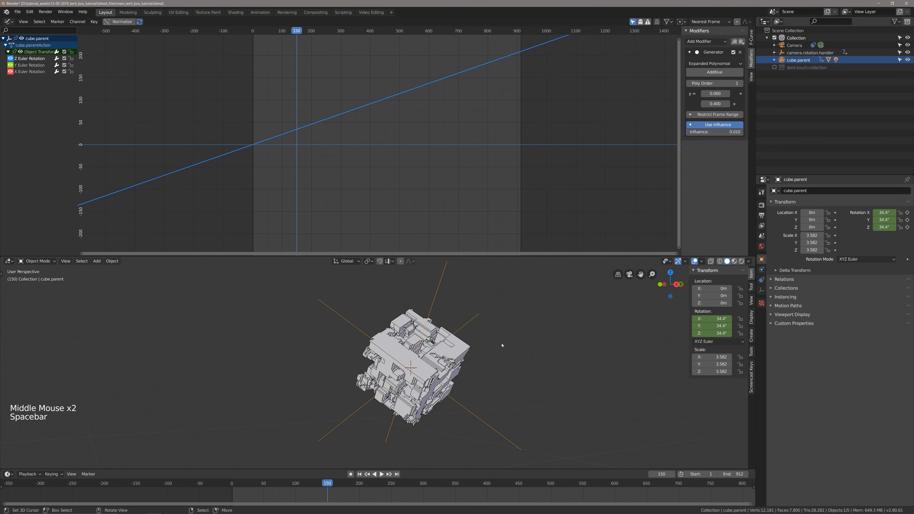
pyautogui.press('KP_0')
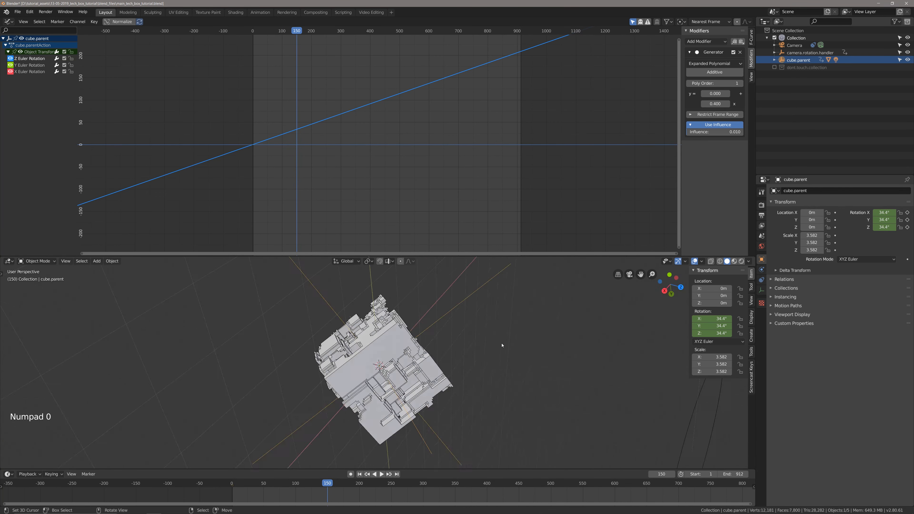
pyautogui.press('KP_0')
pyautogui.hotkey('shift', 'Left')
# Examine the cube's placement relative to the camera, both through the camera and in the perspective view
pyautogui.scroll(-2, 458, 355)
pyautogui.scroll(-8, 453, 363)
pyautogui.moveTo(457, 356); pyautogui.dragTo(441, 369, button='middle')
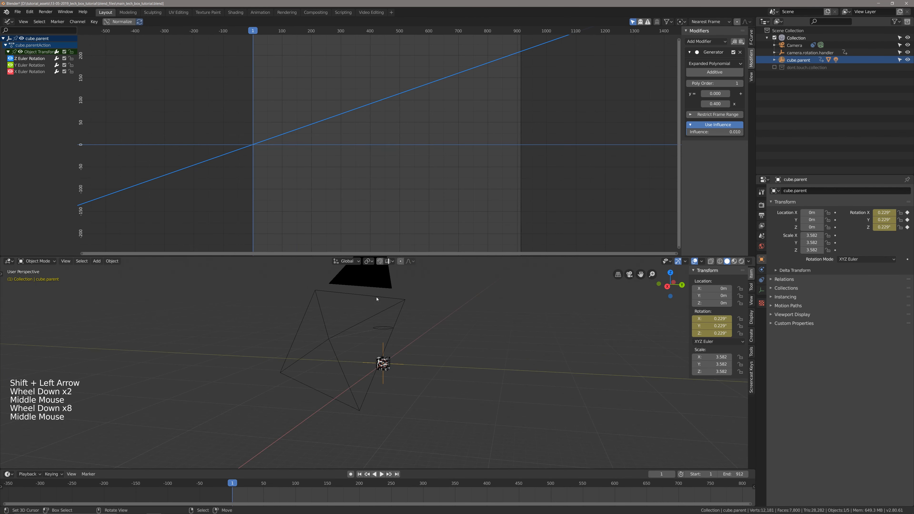
pyautogui.rightClick(382, 361)
pyautogui.moveTo(382, 361); pyautogui.dragTo(426, 325, button='middle')
pyautogui.press('KP_0')
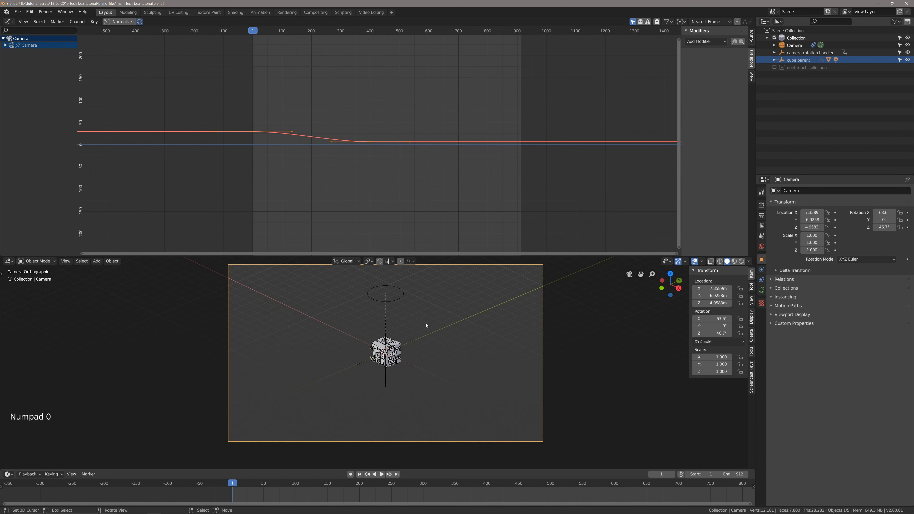
pyautogui.press('KP_0')
pyautogui.scroll(10, 426, 325)
pyautogui.keyDown('shift'); pyautogui.moveTo(426, 325); pyautogui.dragTo(487, 337, button='middle'); pyautogui.keyUp('shift')
pyautogui.rightClick(442, 309)
pyautogui.scroll(-2, 434, 310)
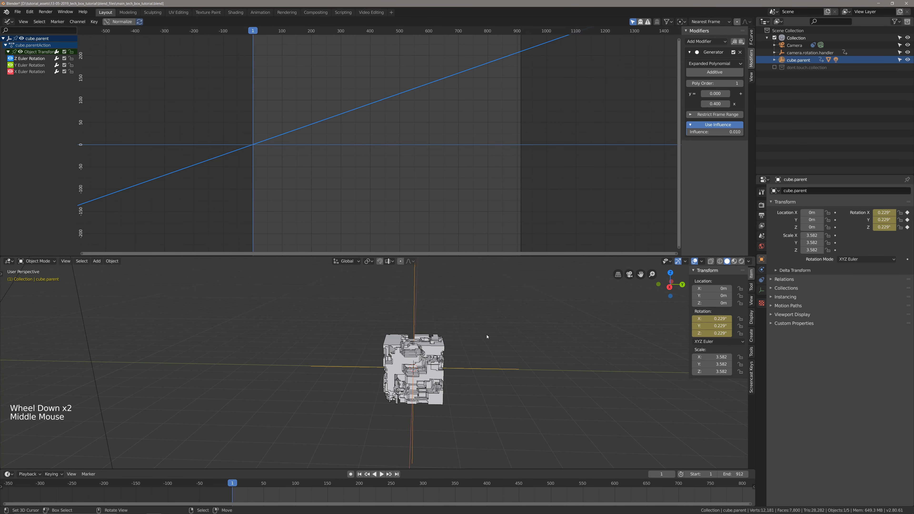
pyautogui.scroll(-3, 449, 352)
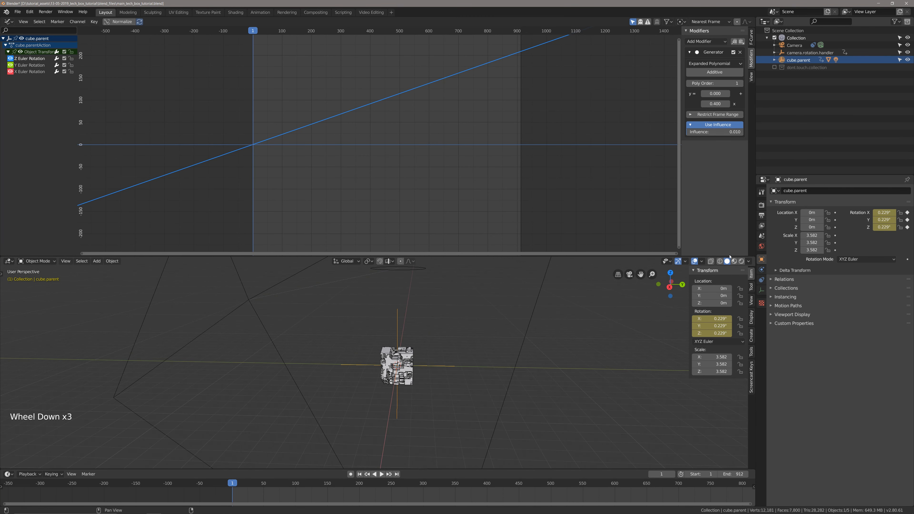
# Split the 3D viewport into two side by side and set the new one to Rendered shading
pyautogui.moveTo(748, 257); pyautogui.dragTo(429, 294)
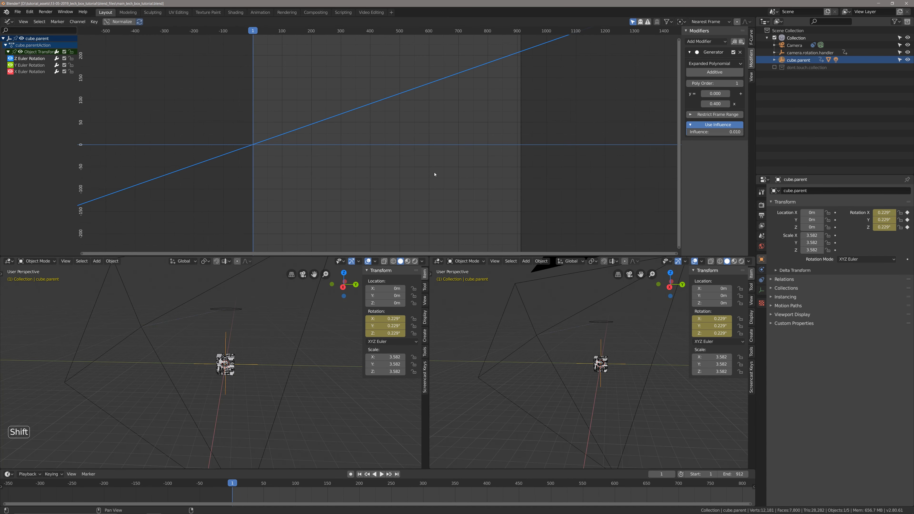
pyautogui.keyDown('shift'); pyautogui.moveTo(432, 172); pyautogui.dragTo(453, 172, button='middle'); pyautogui.keyUp('shift')
pyautogui.moveTo(561, 398); pyautogui.dragTo(569, 387, button='middle')
pyautogui.press('z')
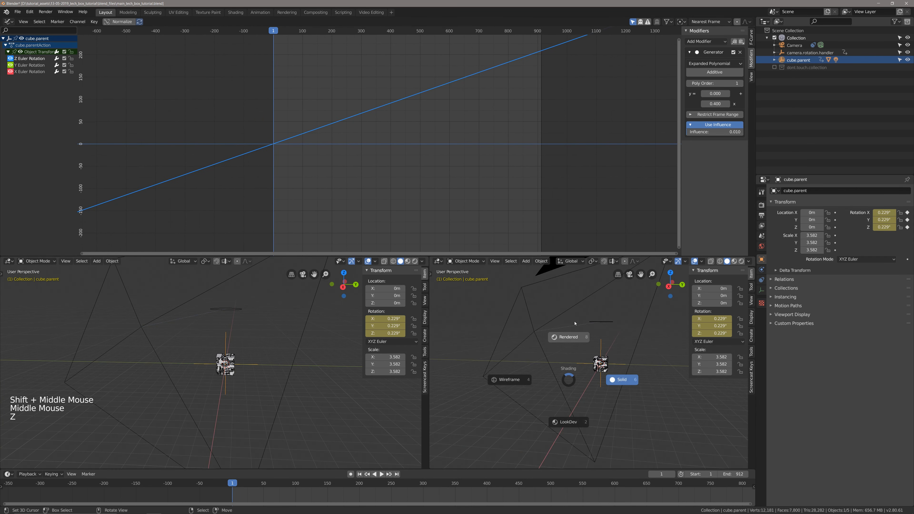
pyautogui.click(581, 336)
# Go to frame 403, look through the camera in the rendered viewport, and hide that viewport's sidebar
pyautogui.moveTo(422, 494); pyautogui.dragTo(490, 490)
pyautogui.press('KP_0')
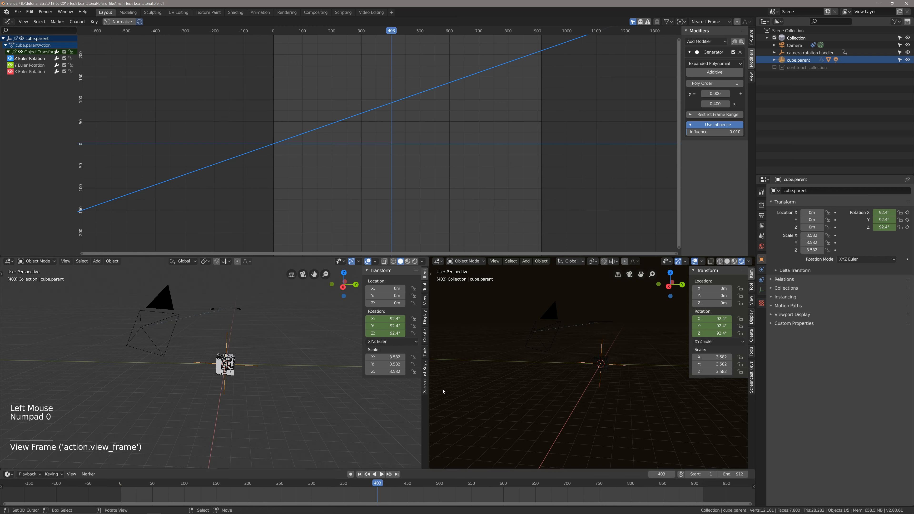
pyautogui.moveTo(443, 390); pyautogui.dragTo(561, 361, button='middle')
pyautogui.press('KP_0')
pyautogui.scroll(7, 525, 350)
pyautogui.press('n')
# Try duplicating cube.parent with its children and moving the copy beside the original, and undo the duplication
pyautogui.scroll(-2, 576, 361)
pyautogui.keyDown('shift'); pyautogui.moveTo(252, 355); pyautogui.dragTo(297, 349, button='middle'); pyautogui.keyUp('shift')
pyautogui.scroll(2, 281, 361)
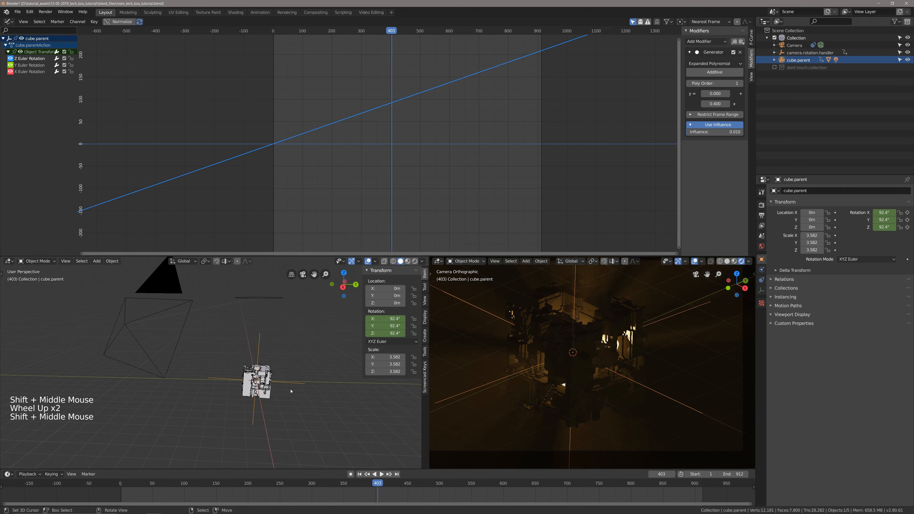
pyautogui.moveTo(340, 390); pyautogui.dragTo(245, 375, button='middle')
pyautogui.hotkey('alt', 'a')
pyautogui.scroll(1, 292, 361)
pyautogui.rightClick(274, 347)
pyautogui.keyDown('ctrl'); pyautogui.keyDown('shift'); pyautogui.click(784, 62); pyautogui.keyUp('shift'); pyautogui.keyUp('ctrl')
pyautogui.keyDown('ctrl'); pyautogui.keyDown('shift'); pyautogui.click(784, 62); pyautogui.keyUp('shift'); pyautogui.keyUp('ctrl')
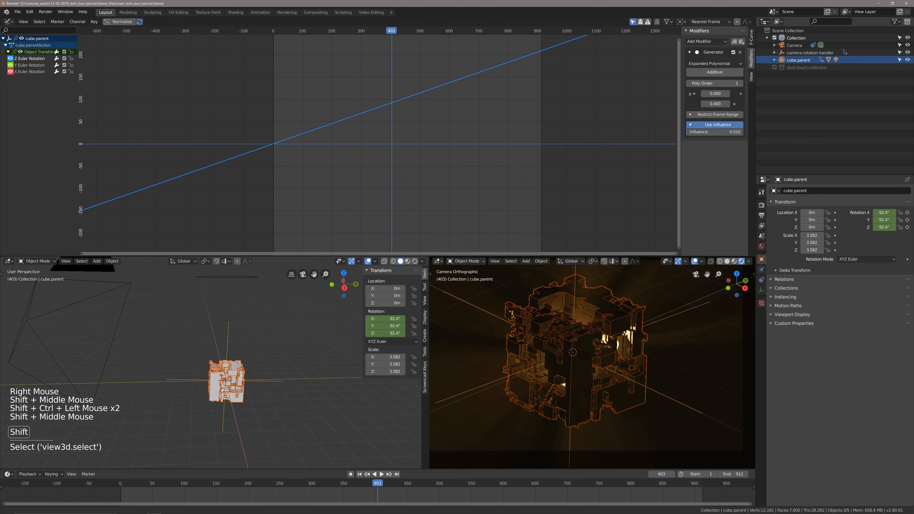
pyautogui.hotkey('shift', 'd')
pyautogui.press('g')
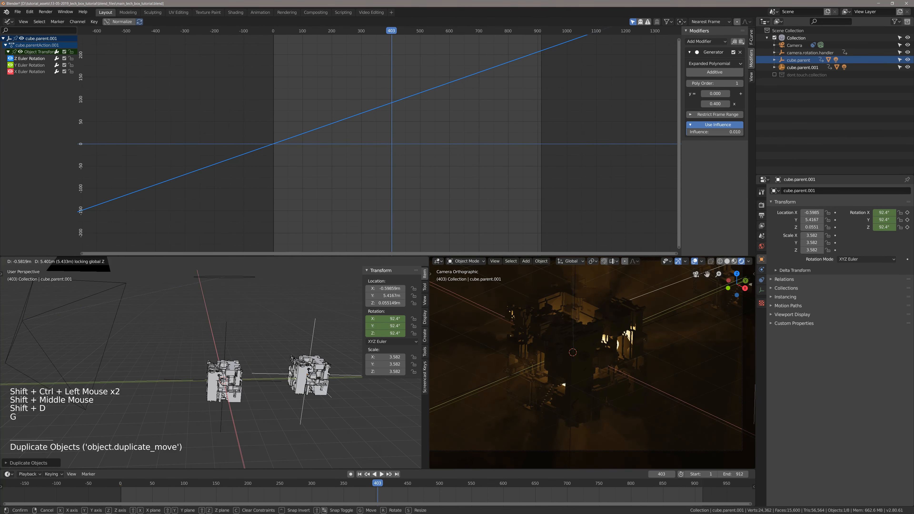
pyautogui.click(329, 366)
pyautogui.hotkey('ctrl', 'z')
pyautogui.hotkey('ctrl', 'z')
pyautogui.hotkey('ctrl', 'z')
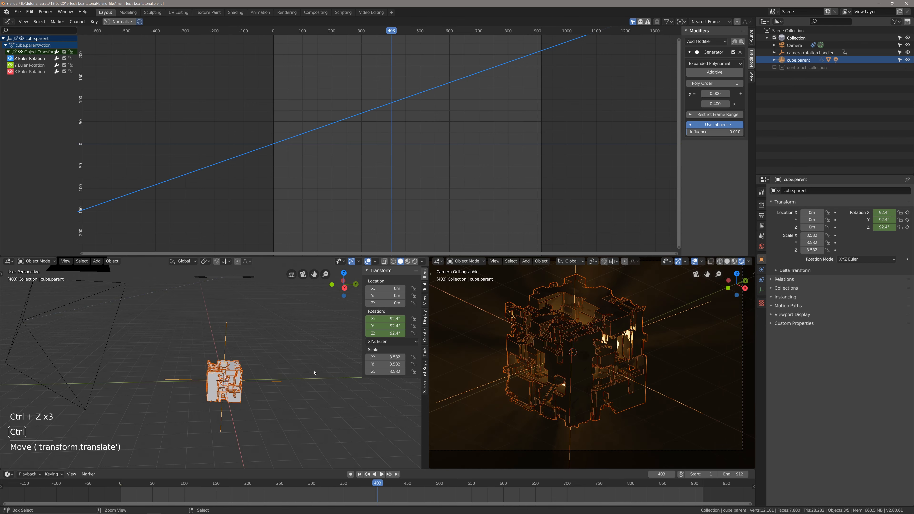
# Select cube.parent with its whole child hierarchy and duplicate it in place
pyautogui.keyDown('shift'); pyautogui.moveTo(227, 354); pyautogui.dragTo(252, 332, button='middle'); pyautogui.keyUp('shift')
pyautogui.hotkey('alt', 'a')
pyautogui.rightClick(251, 332)
pyautogui.keyDown('shift'); pyautogui.scroll(1, 251, 331); pyautogui.keyUp('shift')
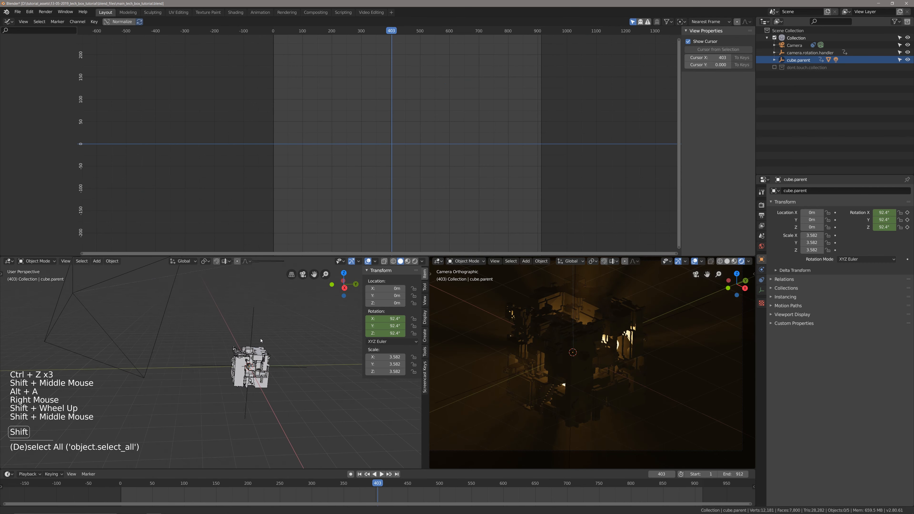
pyautogui.rightClick(252, 332)
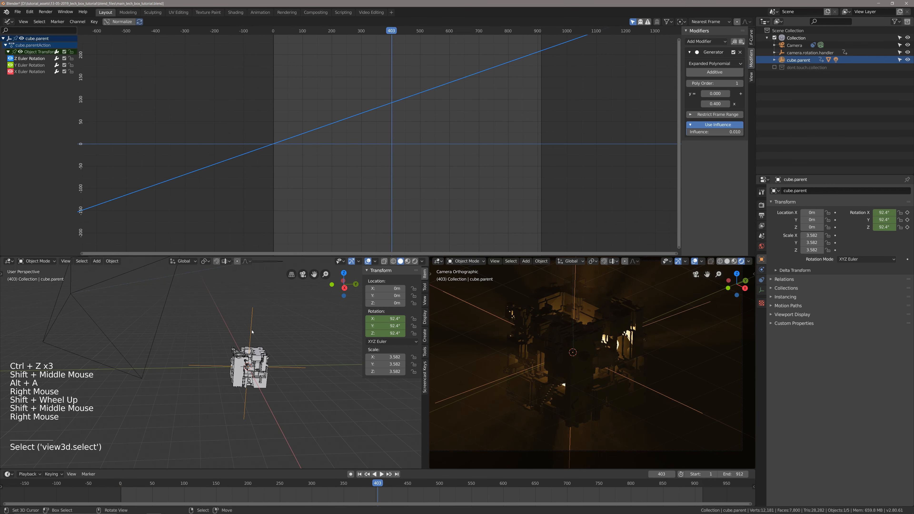
pyautogui.keyDown('ctrl'); pyautogui.keyDown('shift'); pyautogui.click(795, 60); pyautogui.keyUp('shift'); pyautogui.keyUp('ctrl')
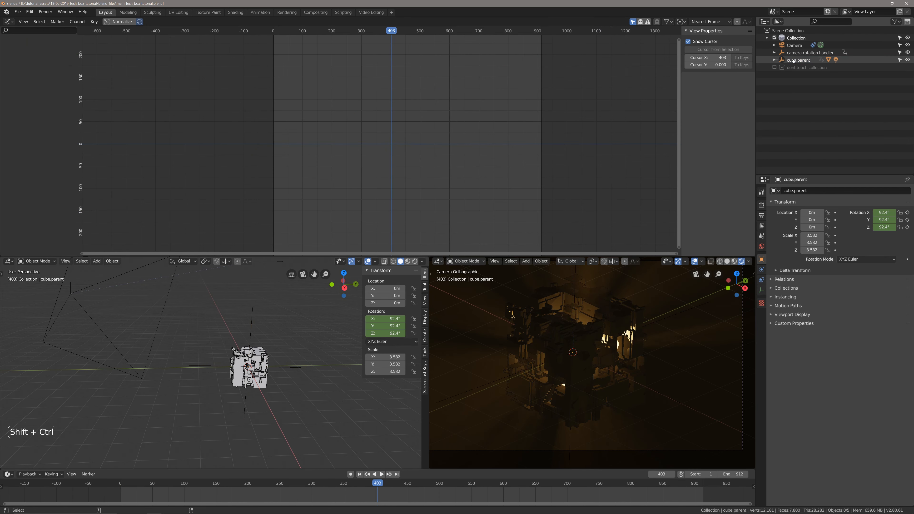
pyautogui.keyDown('ctrl'); pyautogui.keyDown('shift'); pyautogui.click(795, 61); pyautogui.keyUp('shift'); pyautogui.keyUp('ctrl')
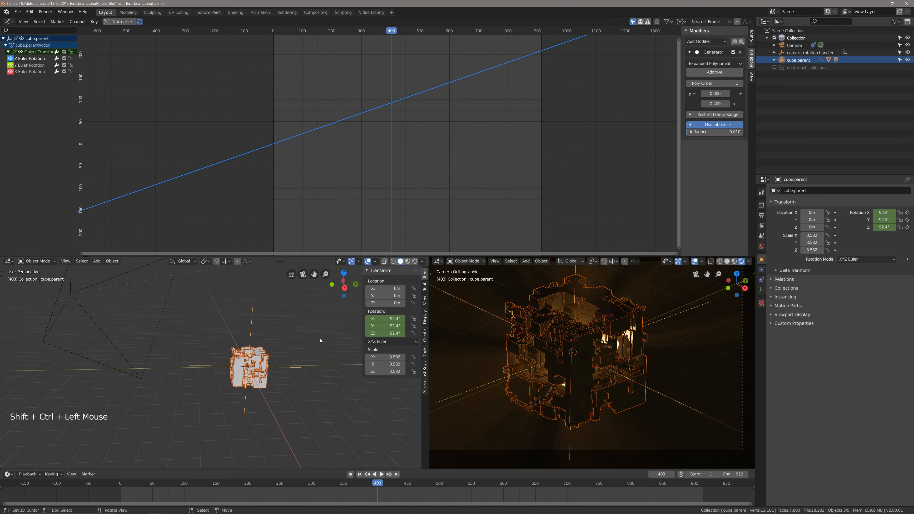
pyautogui.hotkey('shift', 'd')
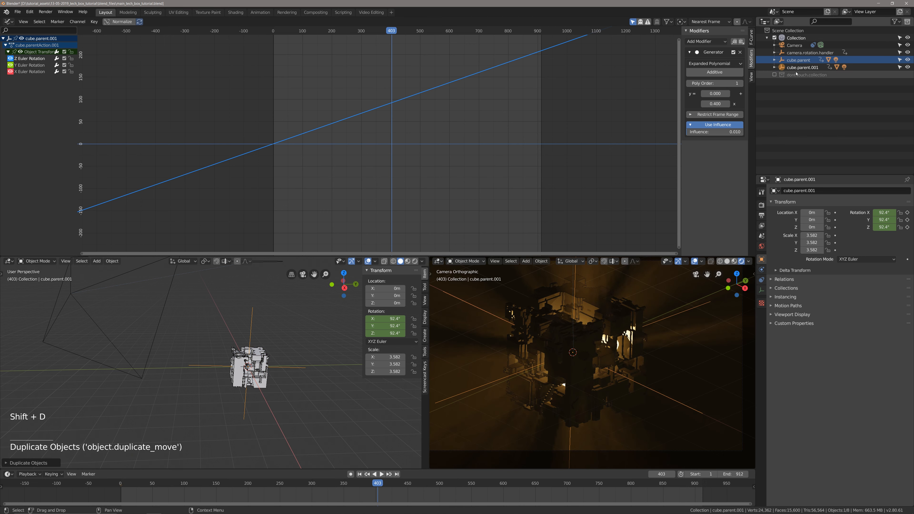
# Move cube.parent.001 on the horizontal plane to about X 0.03 m, Y 4.24 m, and scale it to about 1.685
pyautogui.click(802, 67)
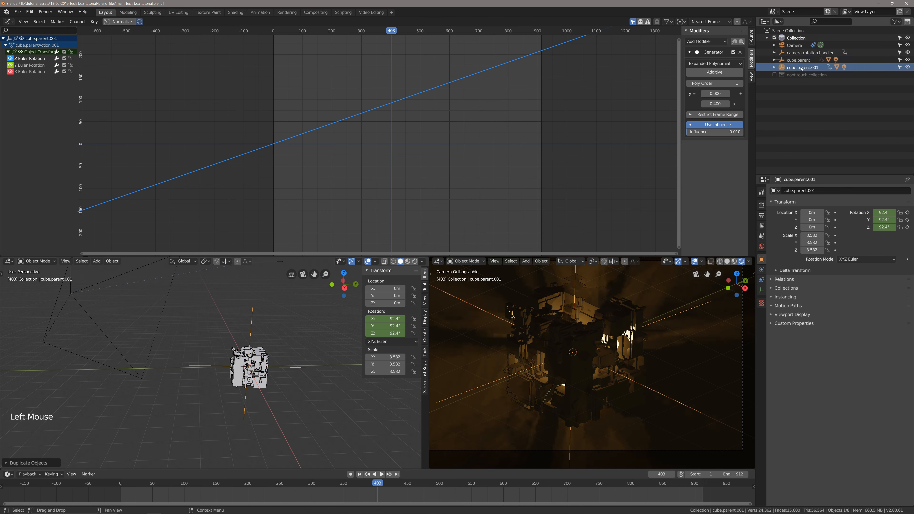
pyautogui.keyDown('shift'); pyautogui.moveTo(273, 389); pyautogui.dragTo(274, 413, button='middle'); pyautogui.keyUp('shift')
pyautogui.press('g')
pyautogui.rightClick(285, 393)
pyautogui.press('g')
pyautogui.hotkey('shift', 'z')
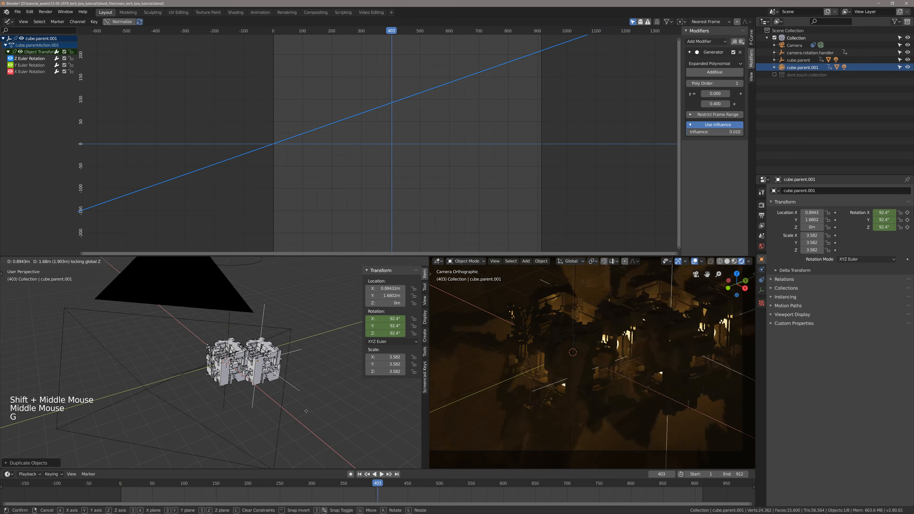
pyautogui.click(355, 381)
pyautogui.press('s')
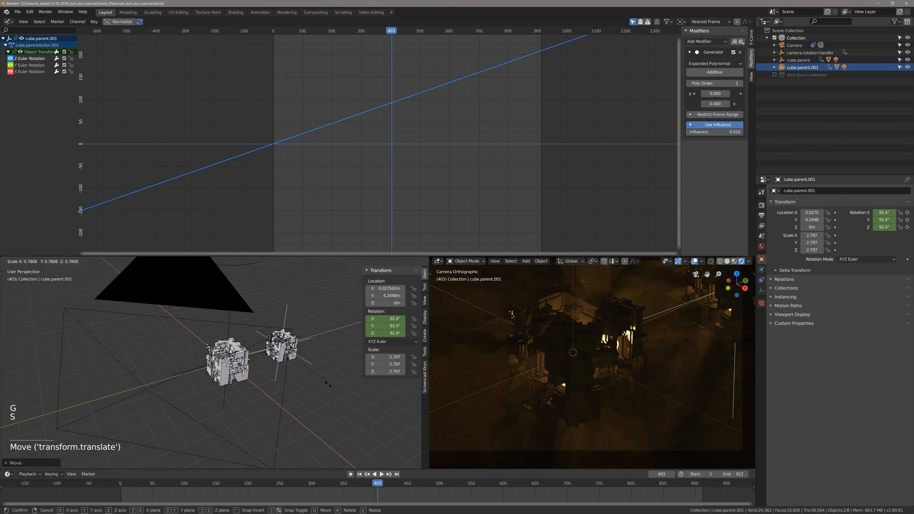
pyautogui.click(302, 373)
# Reposition cube.parent.001 on the horizontal plane at about X 0.06 m, Y 3.27 m
pyautogui.press('g')
pyautogui.hotkey('shift', 'z')
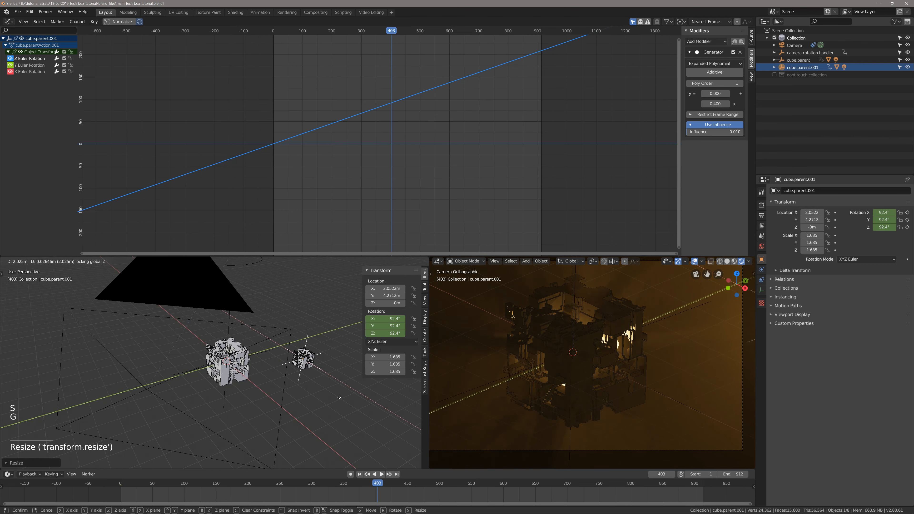
pyautogui.click(319, 388)
pyautogui.press('g')
pyautogui.hotkey('shift', 'z')
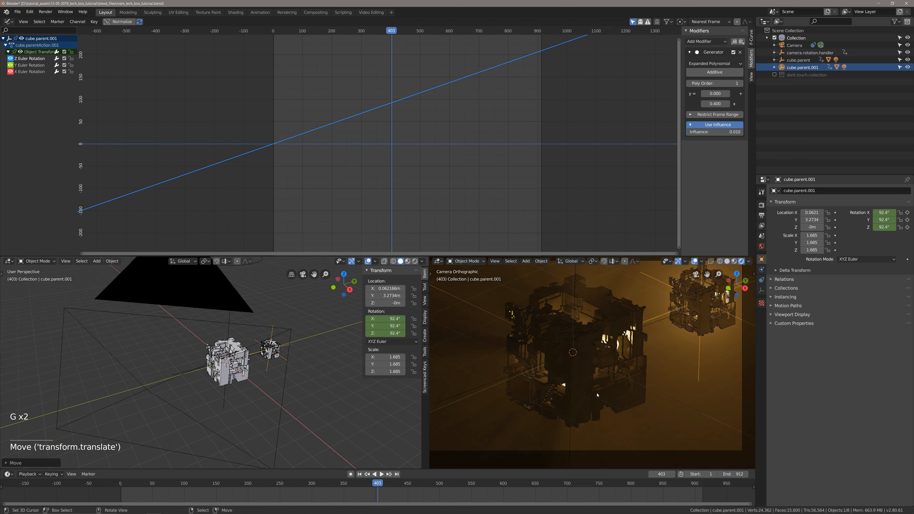
# Lower cube.parent.001 to about Z -0.67 m, shift it to about X 0.31 m, Y 2.85 m, and scale it to about 1.617
pyautogui.scroll(-5, 306, 386)
pyautogui.scroll(1, 313, 387)
pyautogui.press('g')
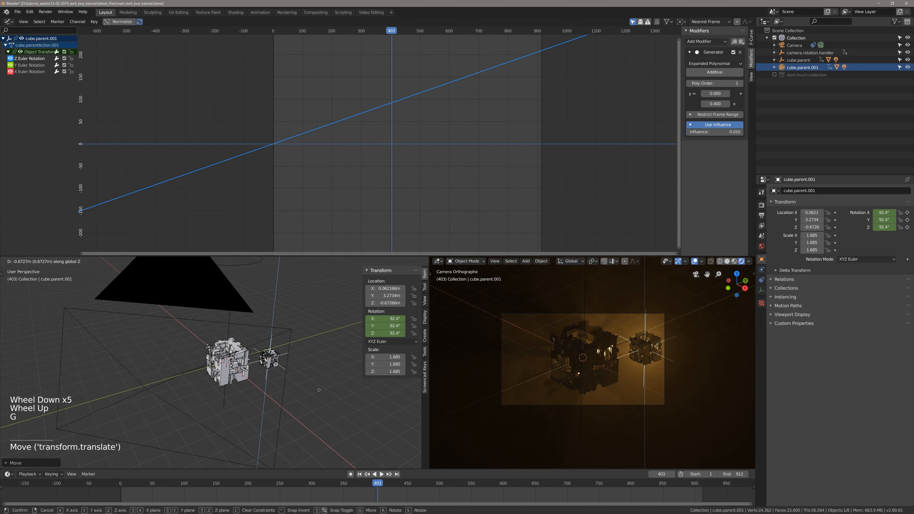
pyautogui.press('g')
pyautogui.hotkey('shift', 'z')
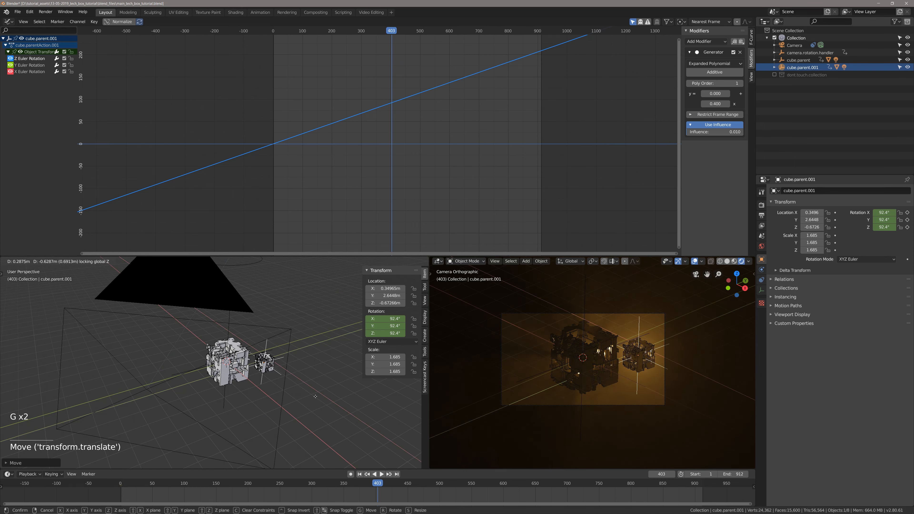
pyautogui.press('g')
pyautogui.press('s')
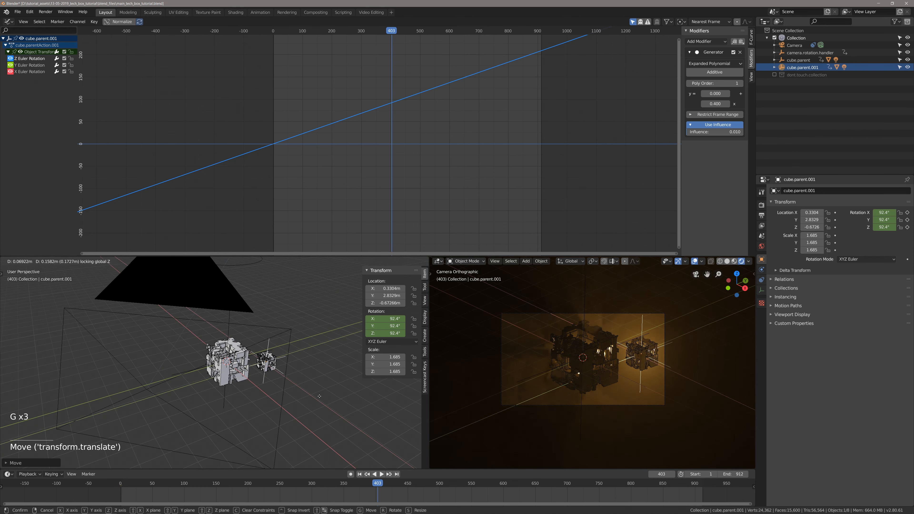
pyautogui.click(322, 394)
# Duplicate the cube.parent.001 hierarchy and move the copy horizontally to about X -4.13 m, Y 0.56 m, on the opposite side of the main cube
pyautogui.keyDown('shift'); pyautogui.moveTo(314, 385); pyautogui.dragTo(279, 392, button='middle'); pyautogui.keyUp('shift')
pyautogui.scroll(2, 306, 398)
pyautogui.keyDown('ctrl'); pyautogui.keyDown('shift'); pyautogui.click(262, 371); pyautogui.keyUp('shift'); pyautogui.keyUp('ctrl')
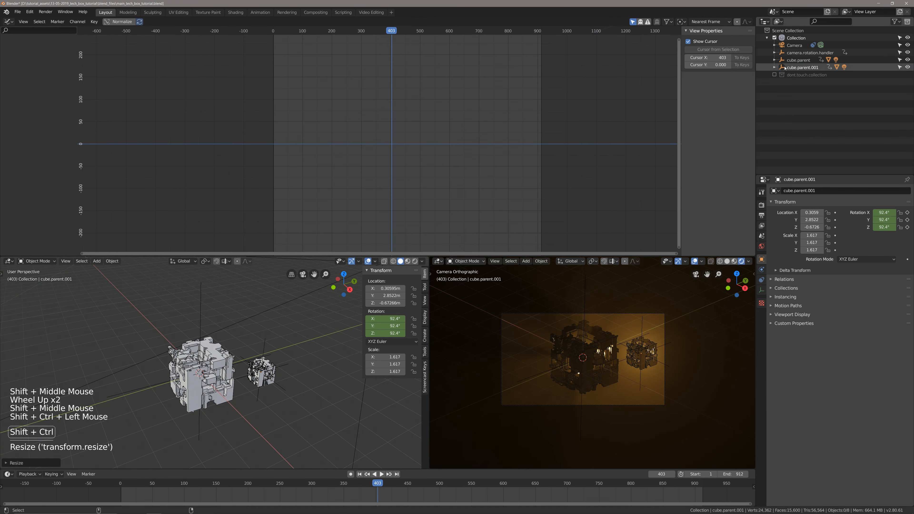
pyautogui.keyDown('ctrl'); pyautogui.keyDown('shift'); pyautogui.click(264, 369); pyautogui.keyUp('shift'); pyautogui.keyUp('ctrl')
pyautogui.keyDown('shift'); pyautogui.moveTo(293, 352); pyautogui.dragTo(284, 355, button='middle'); pyautogui.keyUp('shift')
pyautogui.hotkey('shift', 'd')
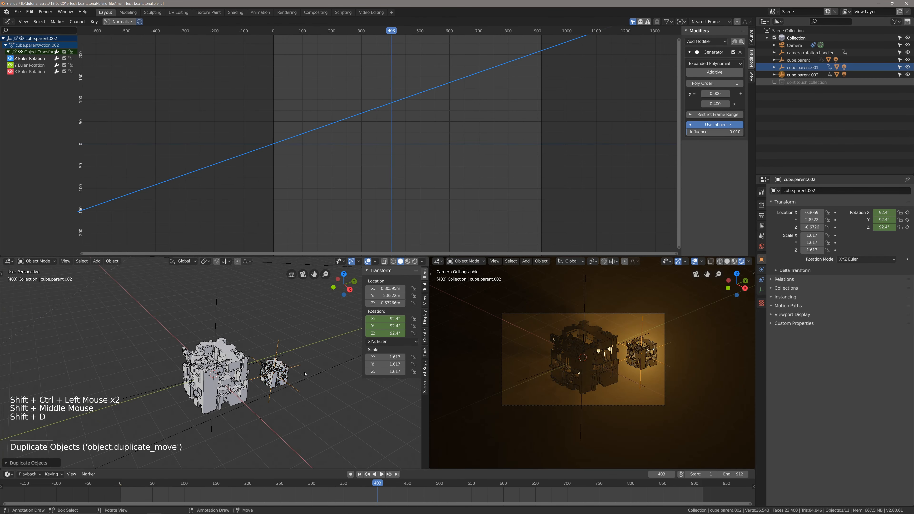
pyautogui.press('g')
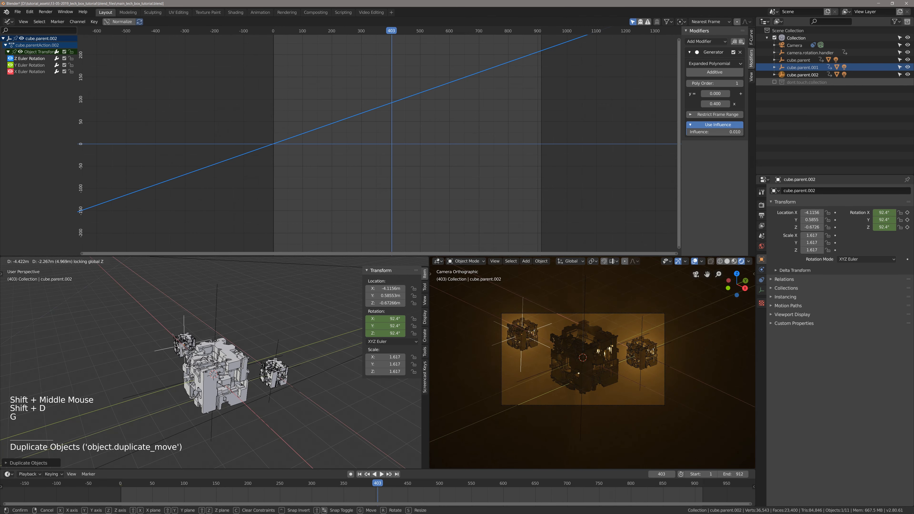
pyautogui.press('Return')
# Lower cube.parent.002 to about Z -1.99 m and scale it to about 1.405
pyautogui.press('g')
pyautogui.press('z')
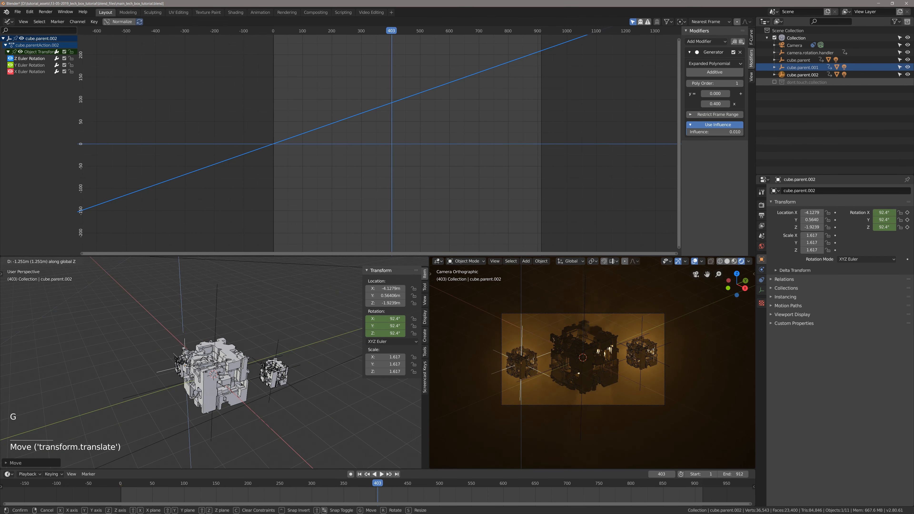
pyautogui.press('Return')
pyautogui.press('s')
pyautogui.press('Return')
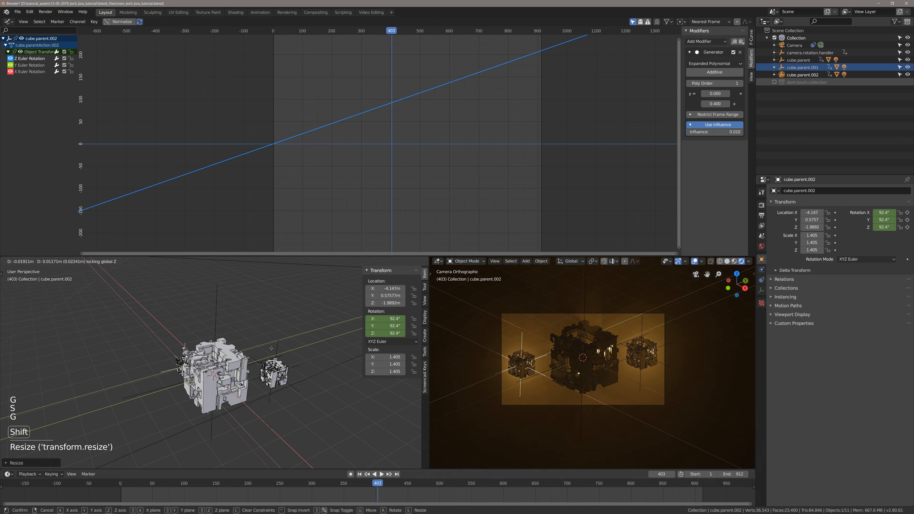
# Move cube.parent.002 horizontally to about X -5.96 m, Y 2.33 m, scale it to about 1.237, and deselect everything
pyautogui.press('g')
pyautogui.hotkey('shift', 'z')
pyautogui.press('Return')
pyautogui.press('s')
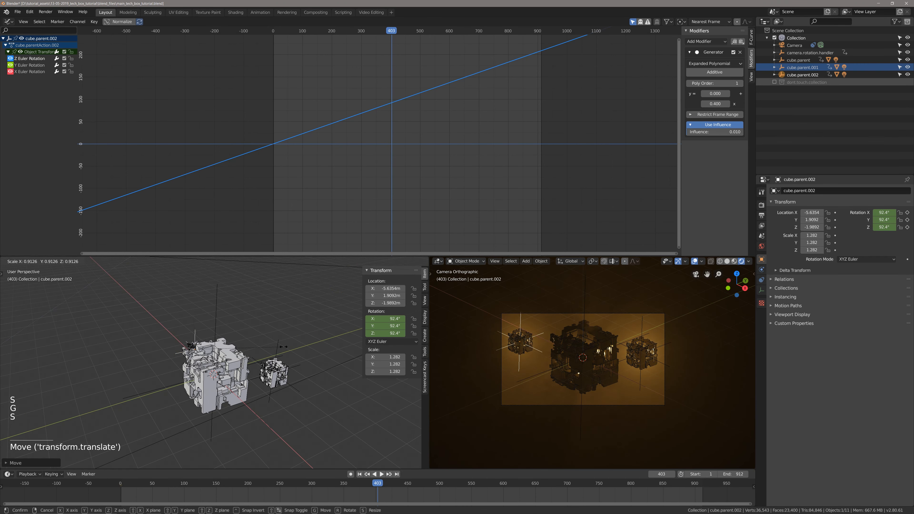
pyautogui.press('Return')
pyautogui.press('g')
pyautogui.press('Return')
pyautogui.hotkey('alt', 'a')
pyautogui.moveTo(280, 348); pyautogui.dragTo(268, 355, button='middle')
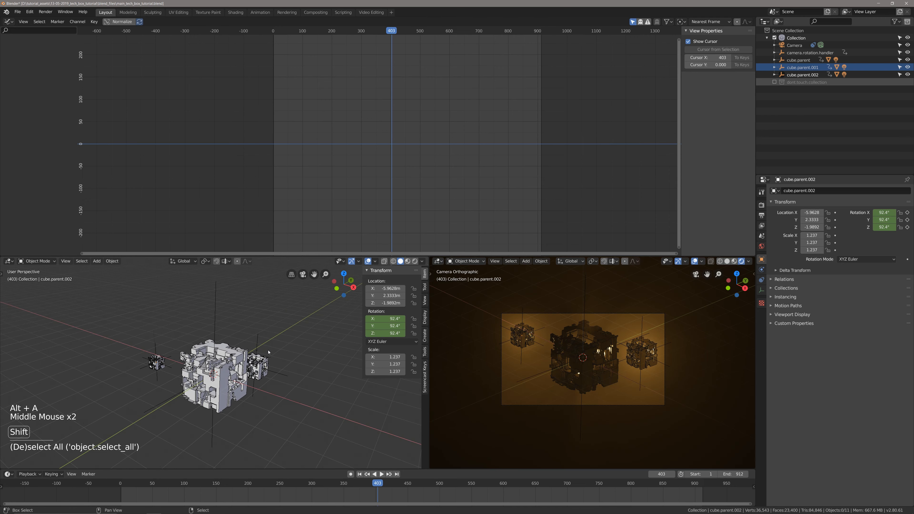
# Preview the animation of the cubes from the first frame, return to frame 1, and save the file
pyautogui.hotkey('shift', 'Left')
pyautogui.scroll(3, 259, 341)
pyautogui.moveTo(258, 340); pyautogui.dragTo(237, 366, button='middle')
pyautogui.press('space')
pyautogui.press('space')
pyautogui.scroll(-1, 257, 341)
pyautogui.scroll(1, 223, 346)
pyautogui.hotkey('shift', 'Left')
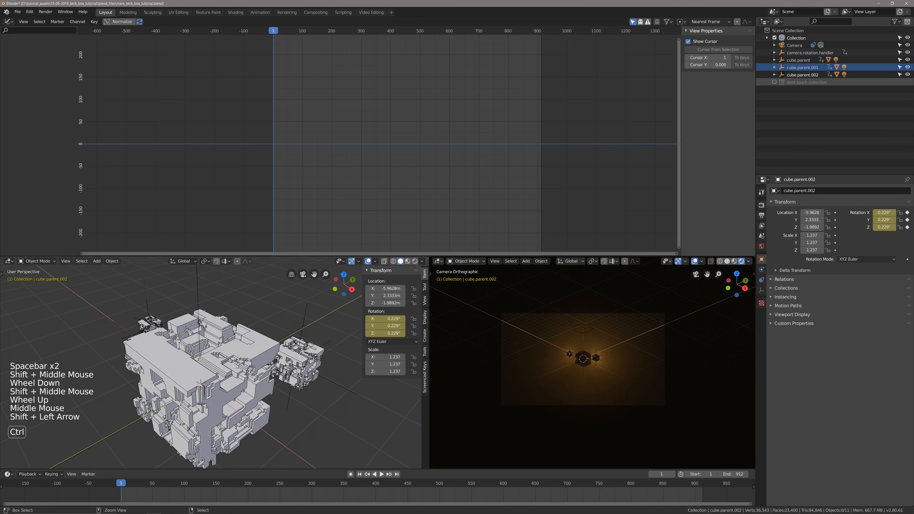
pyautogui.hotkey('ctrl', 's')
# Select cube.parent.001 and set its Z Euler Rotation Generator's x coefficient to -0.4, toggling Use Influence off and on to refresh it
pyautogui.rightClick(301, 314)
pyautogui.rightClick(302, 313)
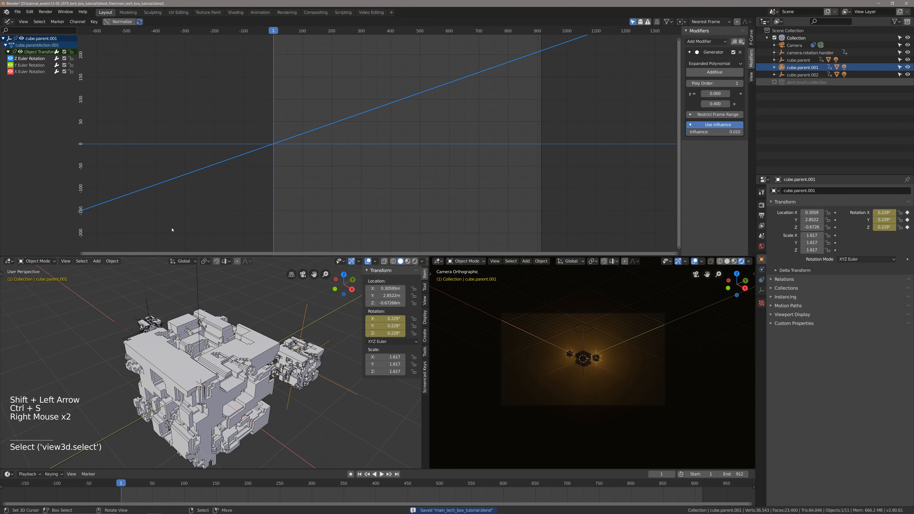
pyautogui.scroll(-4, 445, 190)
pyautogui.scroll(-9, 421, 184)
pyautogui.keyDown('shift'); pyautogui.moveTo(411, 165); pyautogui.dragTo(384, 164, button='middle'); pyautogui.keyUp('shift')
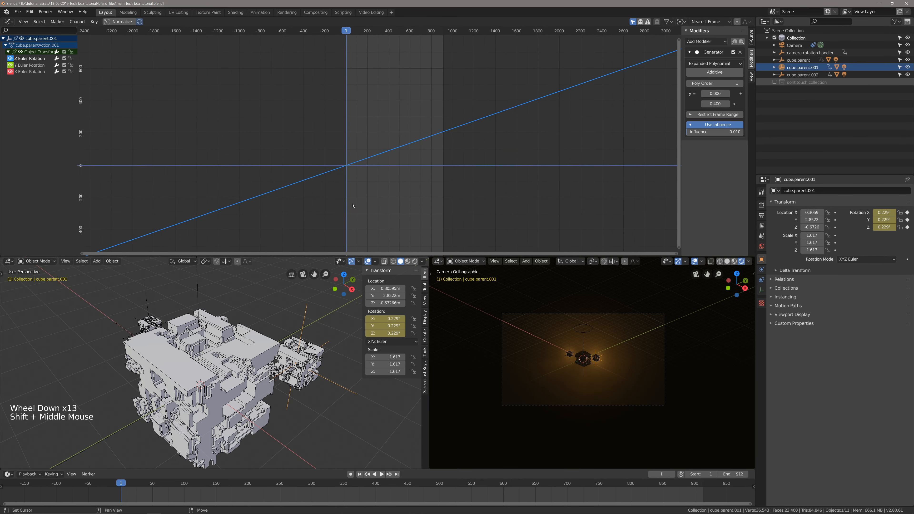
pyautogui.moveTo(342, 343)
pyautogui.mouseDown(button='middle')
pyautogui.moveTo(322, 325)
pyautogui.moveTo(332, 347)
pyautogui.mouseUp(button='middle')
pyautogui.keyDown('shift'); pyautogui.moveTo(332, 347); pyautogui.dragTo(302, 317, button='middle'); pyautogui.keyUp('shift')
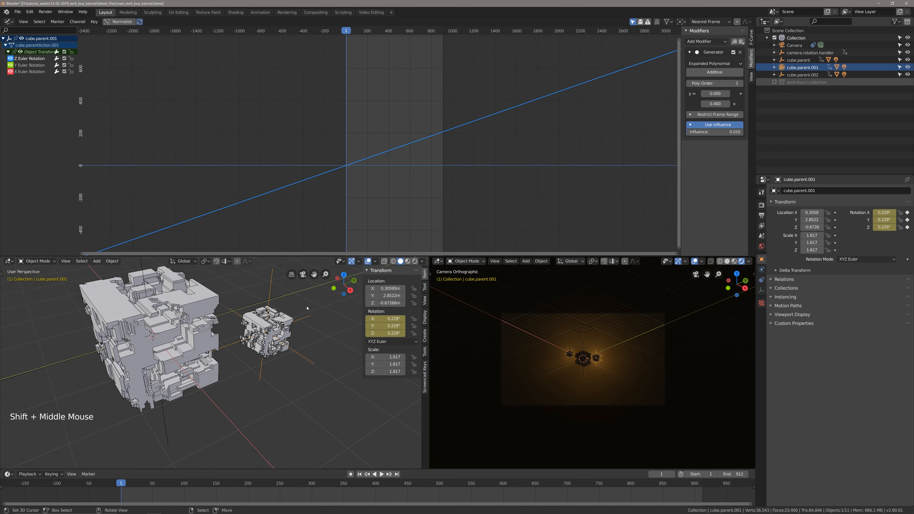
pyautogui.scroll(2, 315, 316)
pyautogui.moveTo(314, 316); pyautogui.dragTo(297, 336, button='middle')
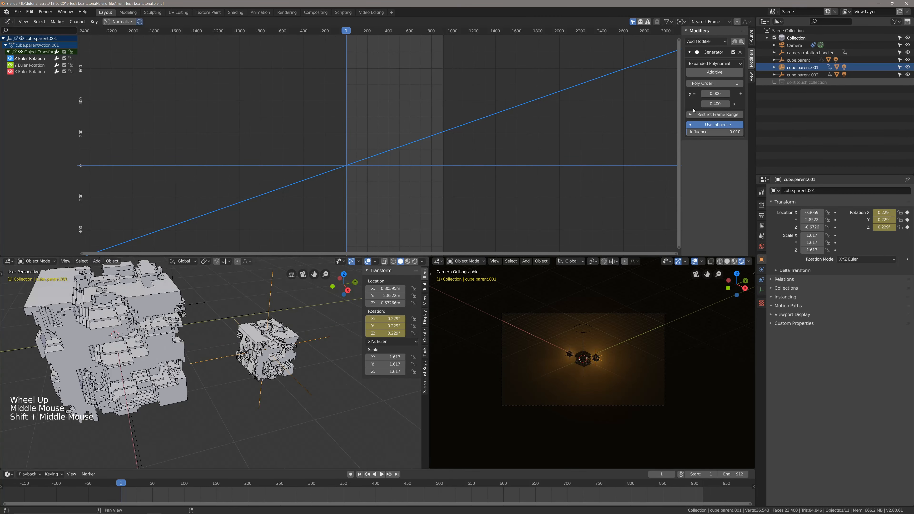
pyautogui.click(718, 105)
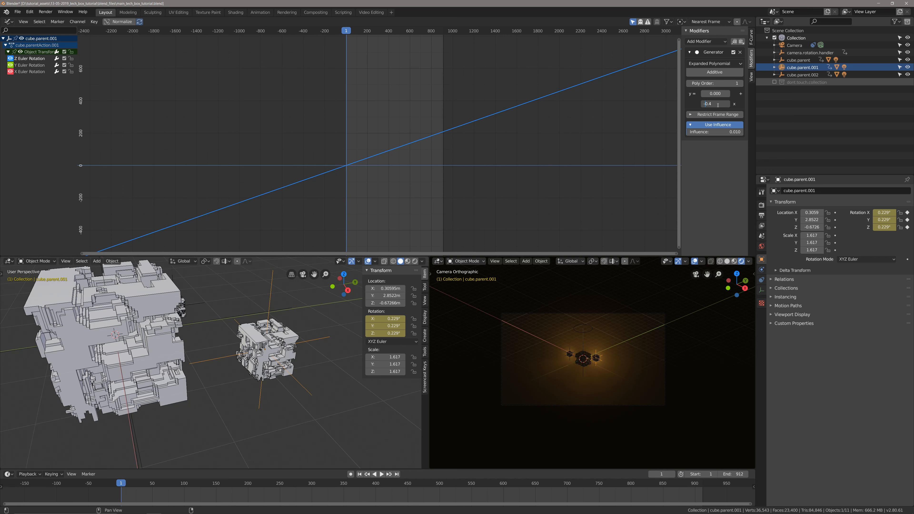
pyautogui.write('-')
pyautogui.press('Return')
pyautogui.click(717, 124)
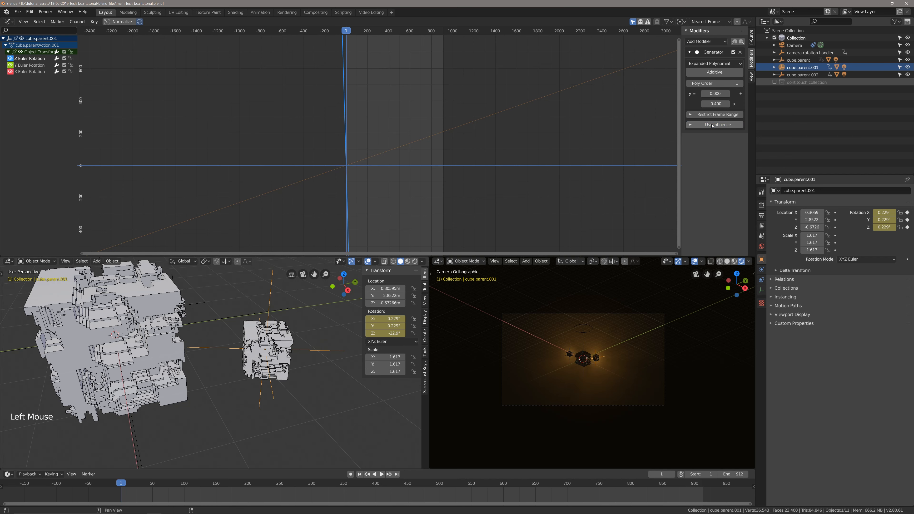
pyautogui.click(717, 125)
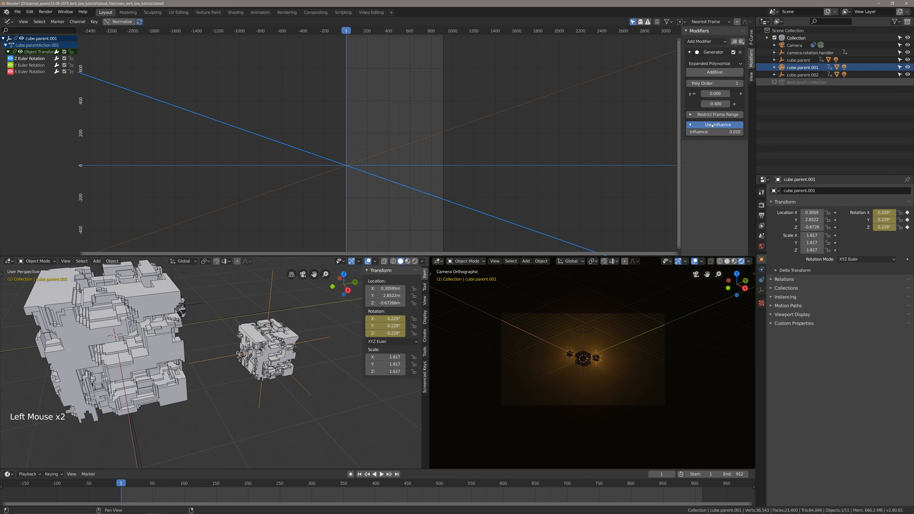
# Set the x coefficient of cube.parent.001's X Euler Rotation Generator to -0.4
pyautogui.click(23, 66)
pyautogui.click(24, 72)
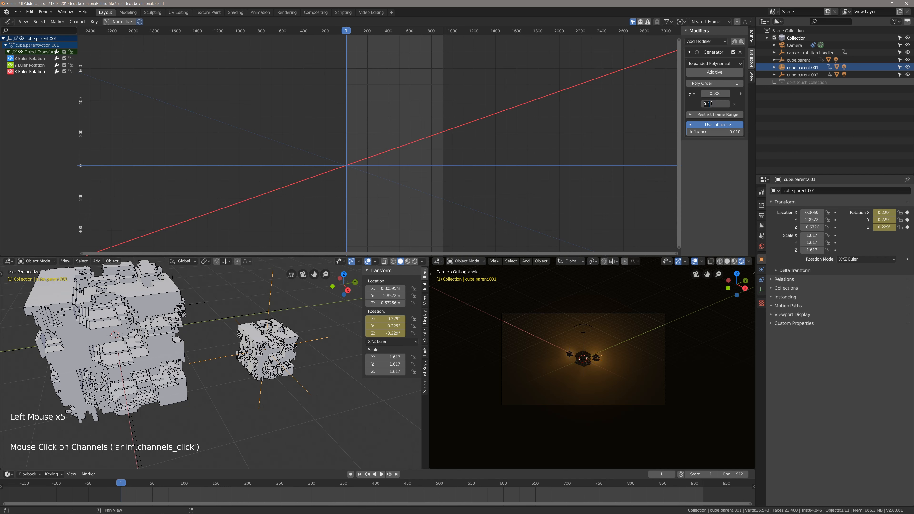
pyautogui.write('-')
pyautogui.press('Return')
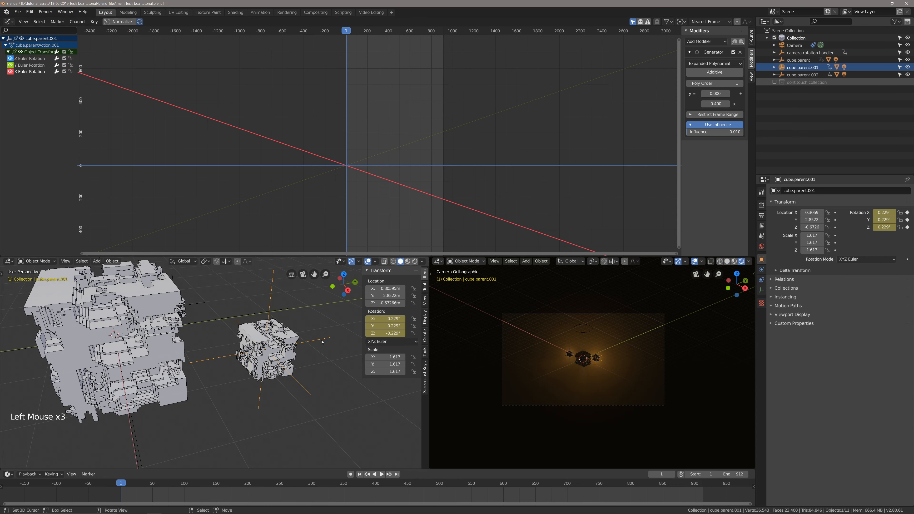
# Play the animation to check the smaller cube's reversed rotation, and return to frame 1
pyautogui.press('space')
pyautogui.scroll(-3, 291, 338)
pyautogui.scroll(1, 291, 338)
pyautogui.moveTo(291, 338); pyautogui.dragTo(307, 342, button='middle')
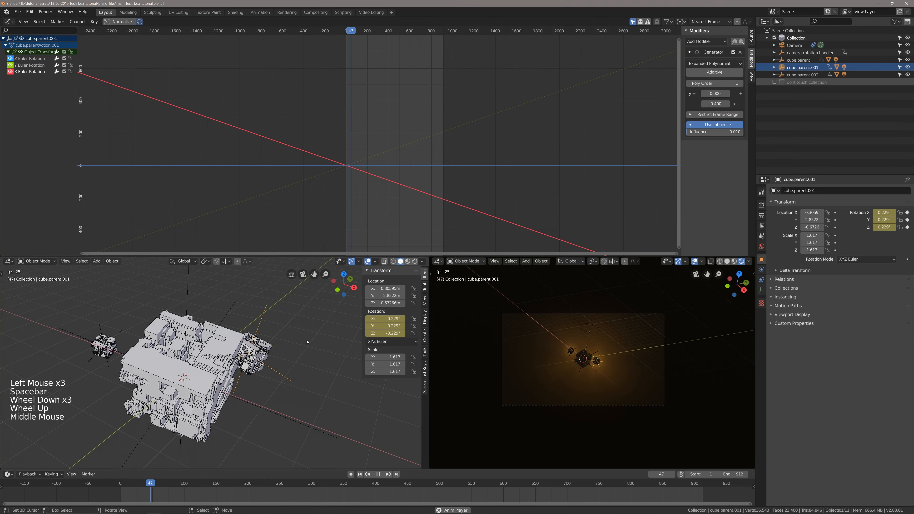
pyautogui.press('space')
pyautogui.hotkey('shift', 'Left')
pyautogui.scroll(-3, 307, 342)
pyautogui.keyDown('shift'); pyautogui.moveTo(307, 342); pyautogui.dragTo(351, 323, button='middle'); pyautogui.keyUp('shift')
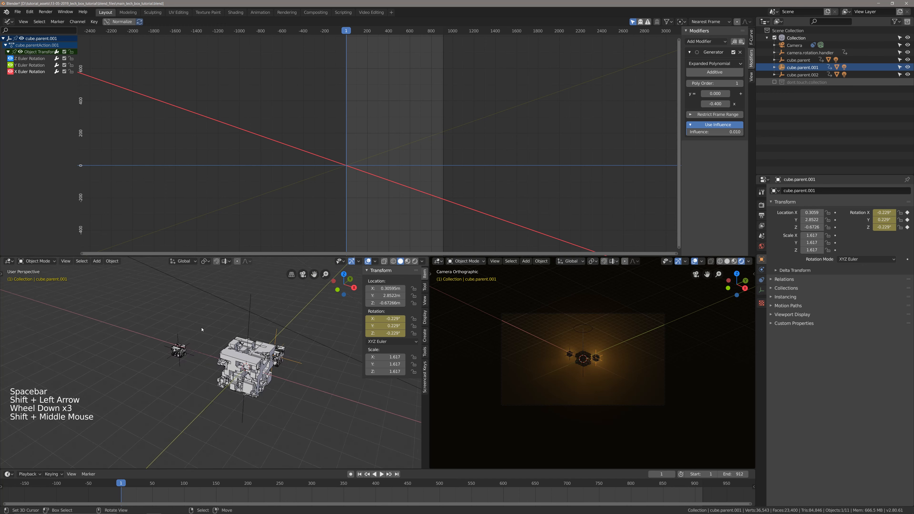
# Select cube.parent.002, set its Y Euler Rotation Generator's x coefficient to -0.4, and save the file
pyautogui.scroll(2, 164, 329)
pyautogui.rightClick(164, 328)
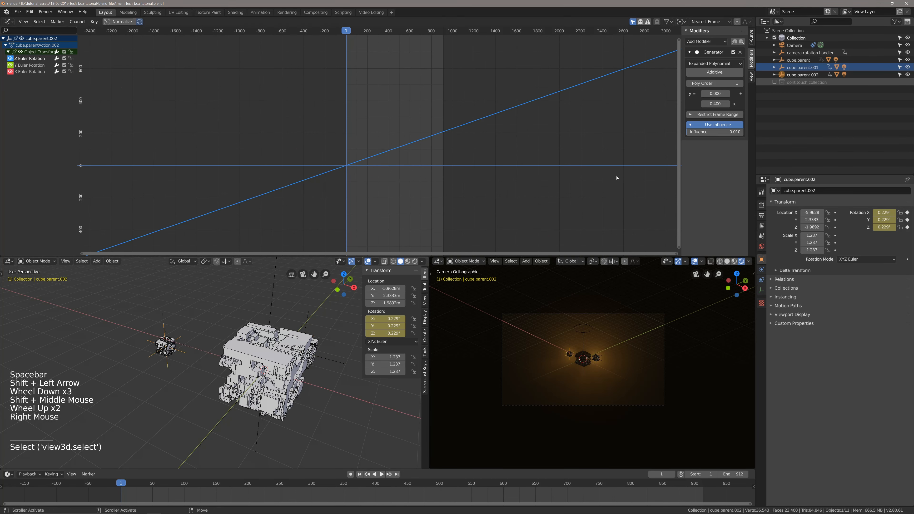
pyautogui.click(33, 65)
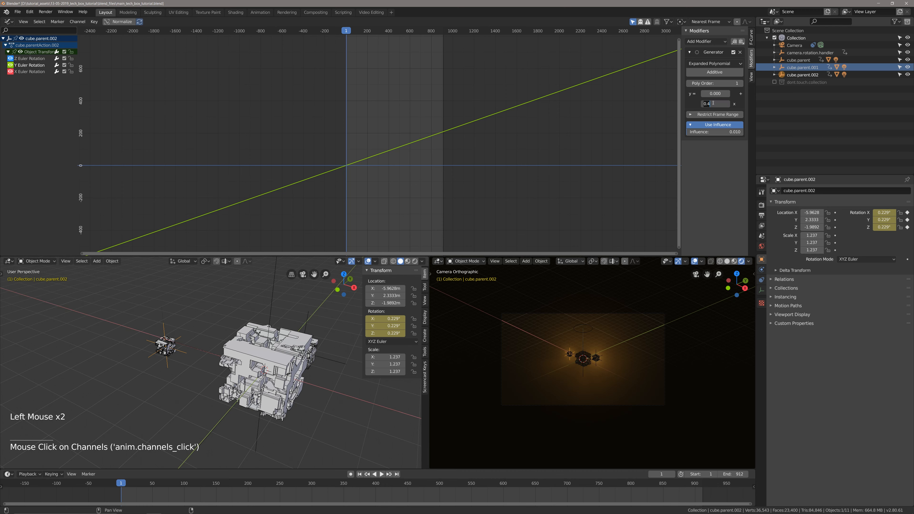
pyautogui.press('Home')
pyautogui.write('-')
pyautogui.press('Return')
pyautogui.hotkey('ctrl', 's')
# Set the x coefficient of cube.parent.002's X Euler Rotation Generator to 0.3
pyautogui.click(68, 72)
pyautogui.doubleClick(718, 104)
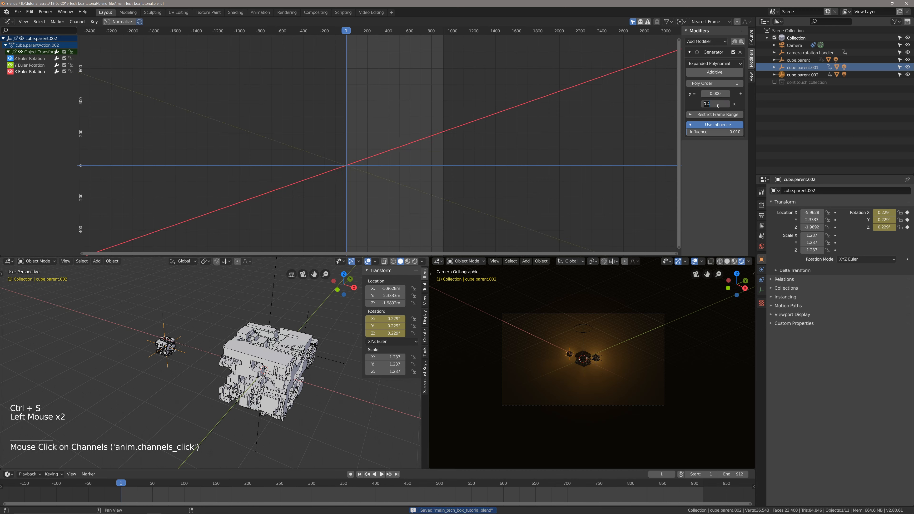
pyautogui.press('Right')
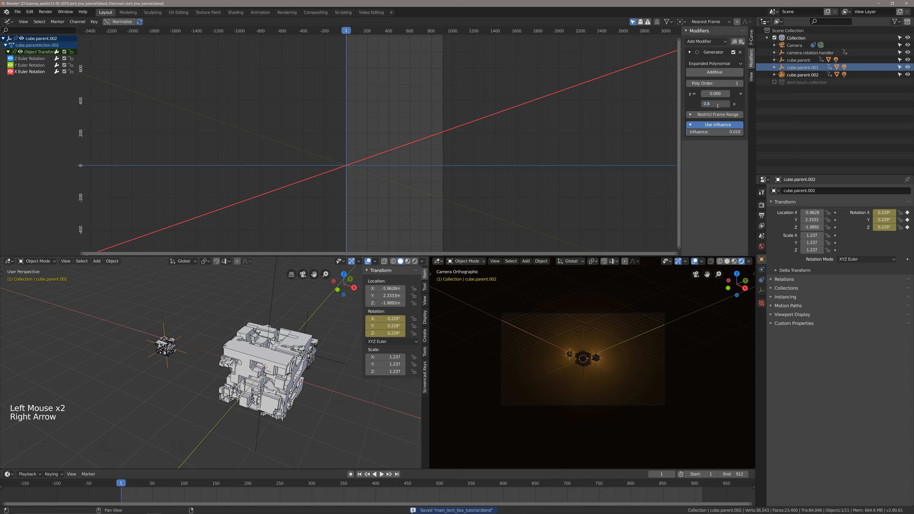
pyautogui.press('Return')
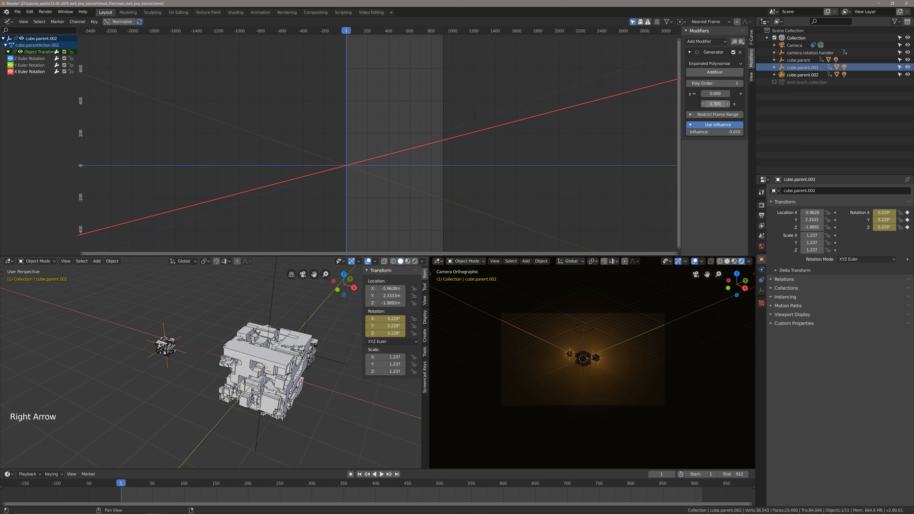
# Set cube.parent.002's Z Euler Rotation Generator x coefficient to -0.4 and toggle Use Influence off and on to refresh it
pyautogui.click(36, 59)
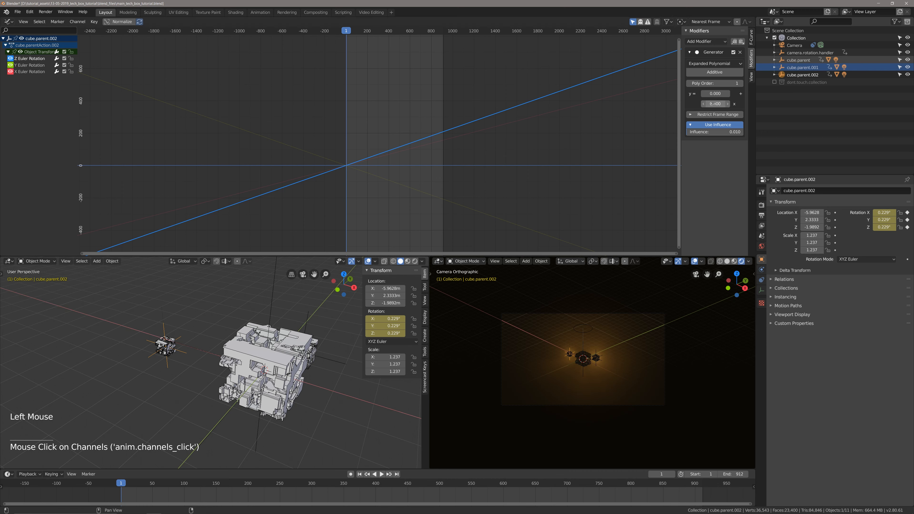
pyautogui.write('-')
pyautogui.press('Return')
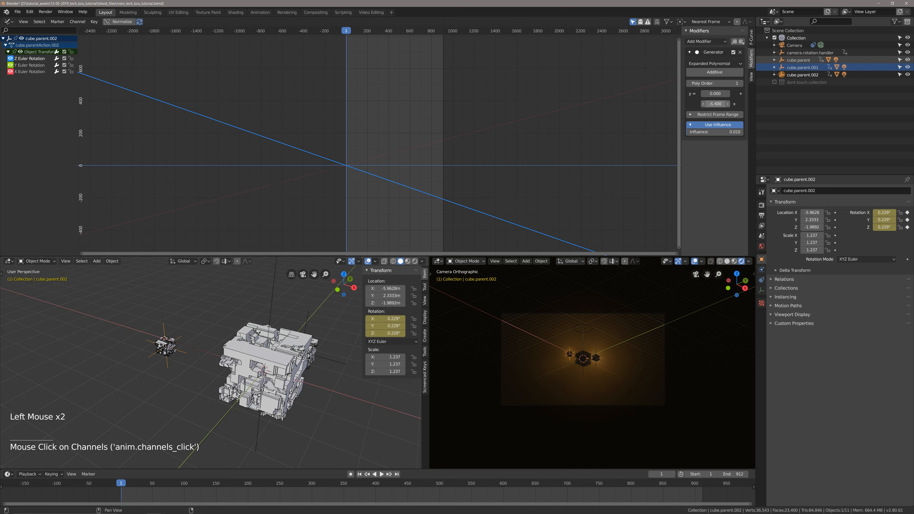
pyautogui.click(718, 125)
pyautogui.click(719, 125)
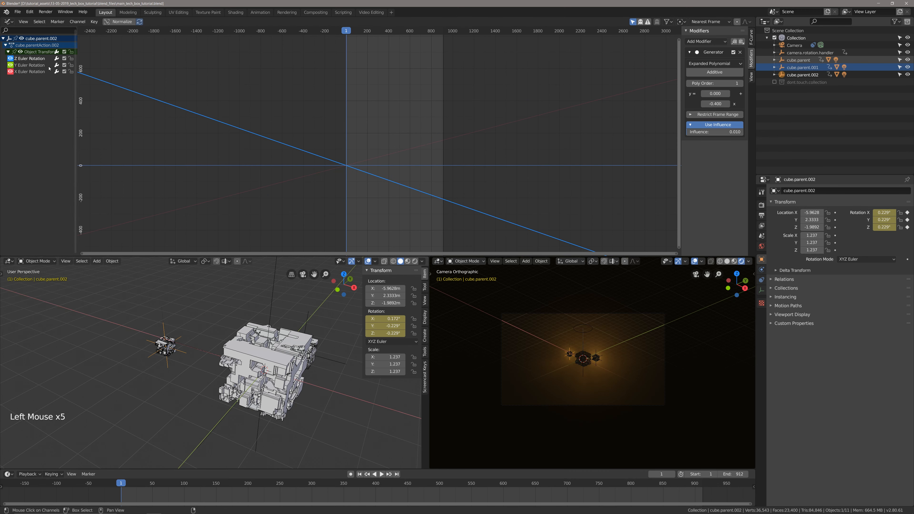
# Toggle Use Influence off and on for cube.parent.002's Y Euler Rotation Generator, select the X Euler Rotation channel, and save the file
pyautogui.click(31, 65)
pyautogui.click(690, 125)
pyautogui.click(690, 125)
pyautogui.click(30, 72)
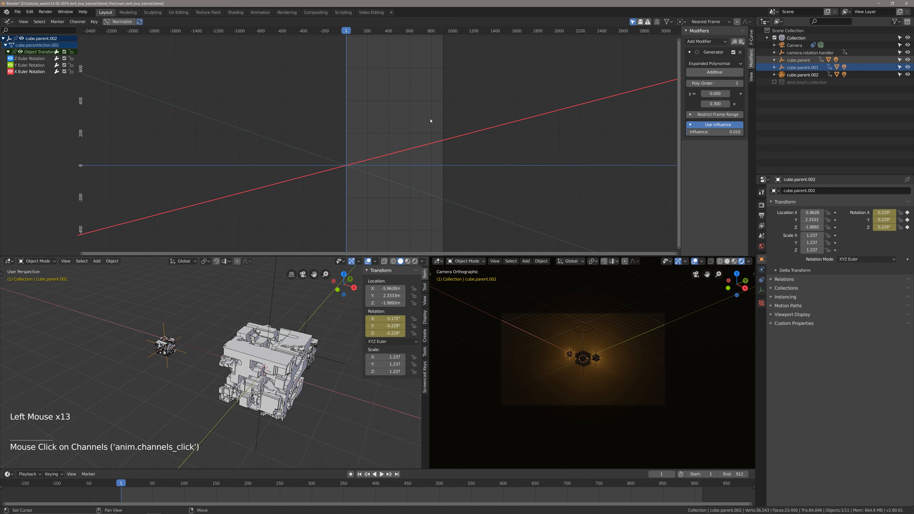
pyautogui.keyDown('shift'); pyautogui.moveTo(483, 128); pyautogui.dragTo(517, 124, button='middle'); pyautogui.keyUp('shift')
pyautogui.hotkey('ctrl', 's')
# Play the animation to check the rotations of all three cubes, and return to frame 1
pyautogui.scroll(-2, 268, 338)
pyautogui.keyDown('shift'); pyautogui.moveTo(288, 342); pyautogui.dragTo(265, 336, button='middle'); pyautogui.keyUp('shift')
pyautogui.scroll(1, 268, 338)
pyautogui.press('space')
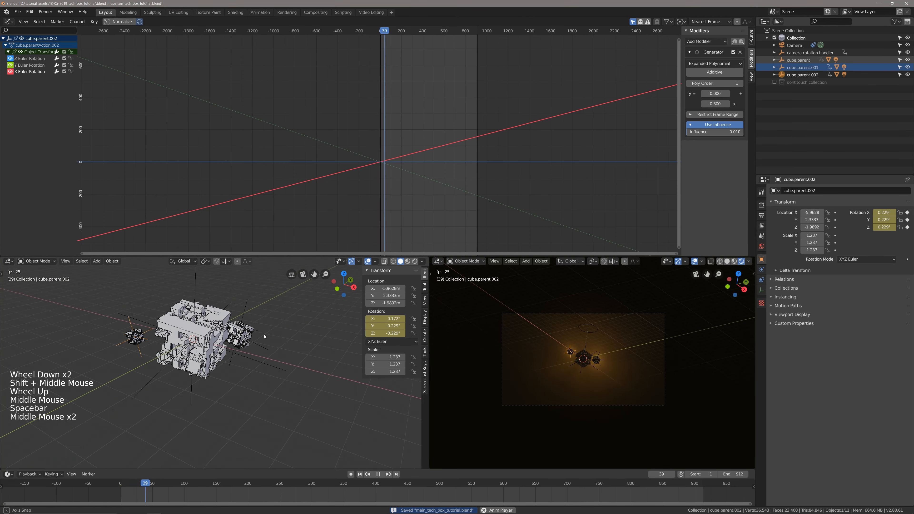
pyautogui.press('space')
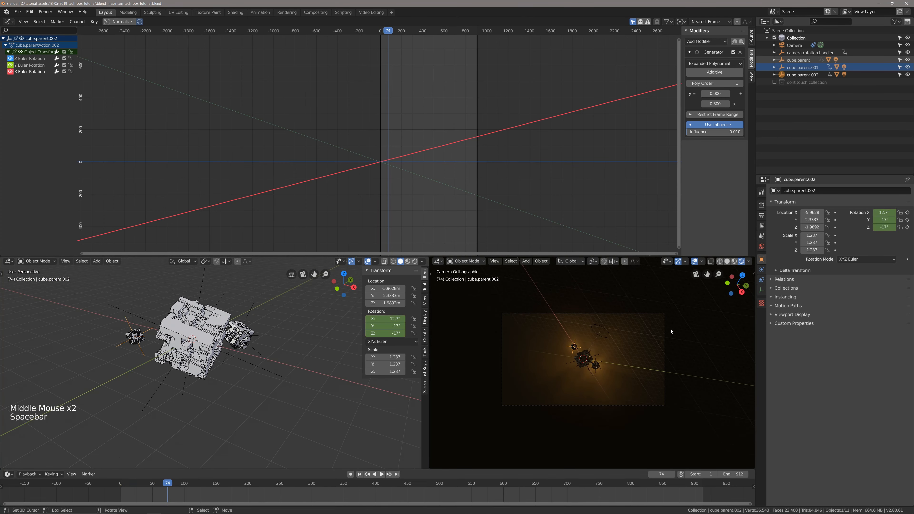
pyautogui.press('space')
pyautogui.press('space')
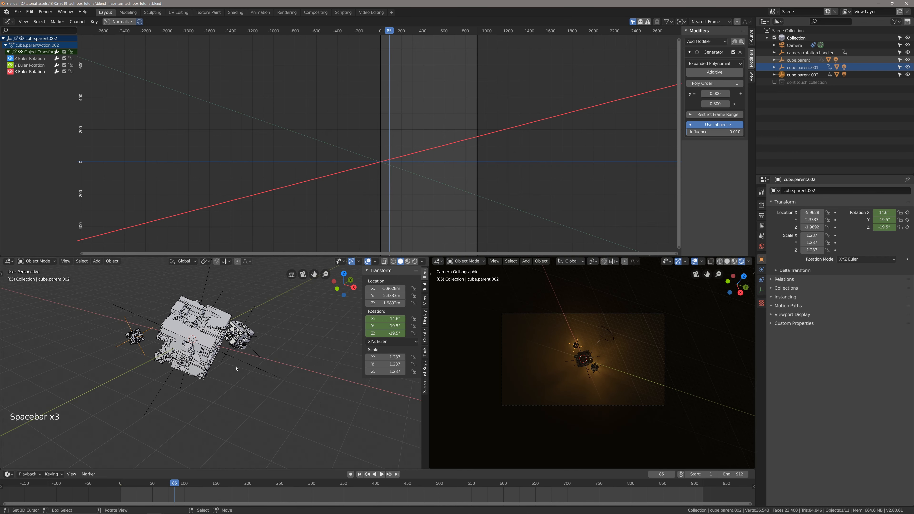
pyautogui.hotkey('shift', 'Left')
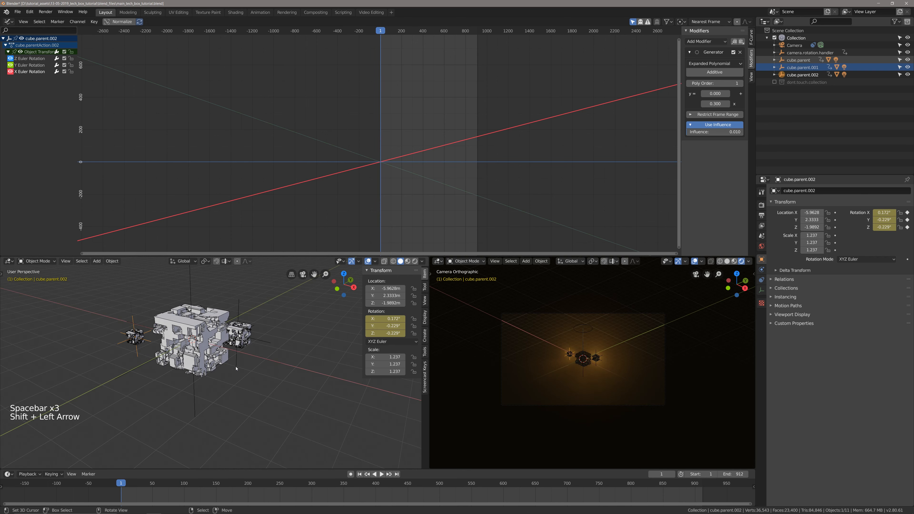
# Select only the large central cube mesh, hide the viewport's transform sidebar, and save the file
pyautogui.moveTo(247, 364); pyautogui.dragTo(258, 349, button='middle')
pyautogui.hotkey('ctrl', 's')
pyautogui.scroll(2, 252, 357)
pyautogui.hotkey('alt', 'a')
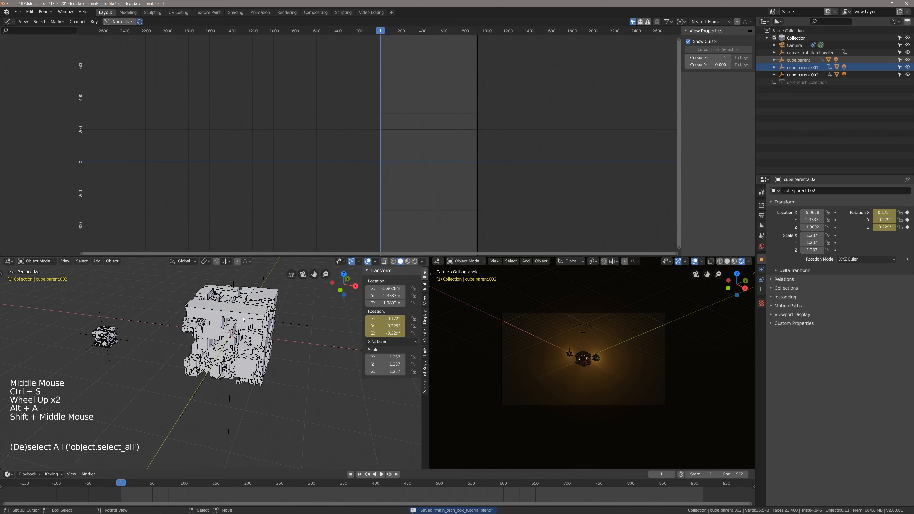
pyautogui.rightClick(243, 319)
pyautogui.moveTo(258, 318)
pyautogui.mouseDown(button='middle')
pyautogui.moveTo(249, 325)
pyautogui.moveTo(261, 328)
pyautogui.mouseUp(button='middle')
pyautogui.press('n')
pyautogui.hotkey('ctrl', 's')
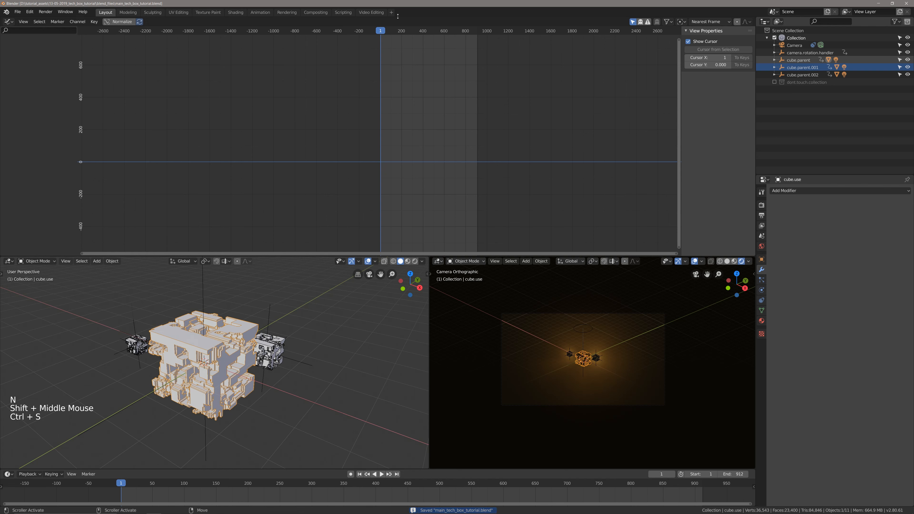
# Join the rendered camera viewport into the solid 3D viewport, and save the file
pyautogui.moveTo(427, 258)
pyautogui.mouseDown()
pyautogui.moveTo(445, 263)
pyautogui.moveTo(432, 263)
pyautogui.mouseUp()
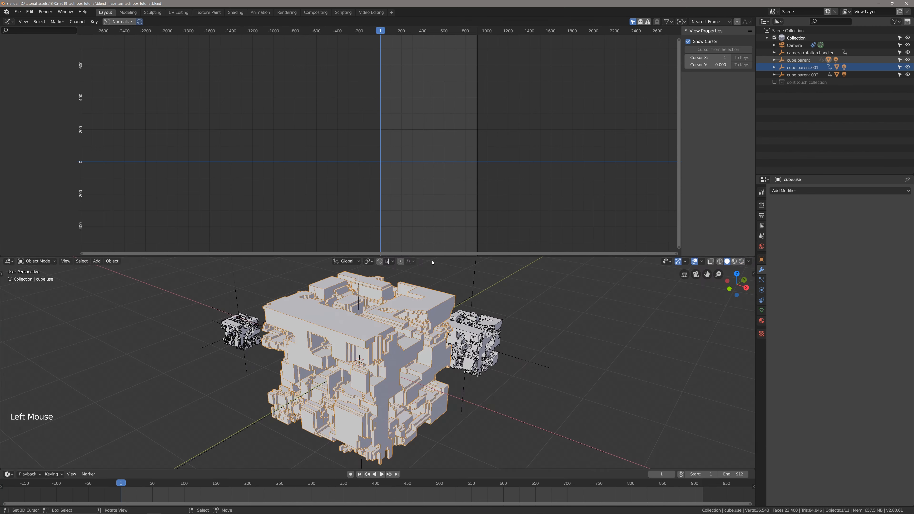
pyautogui.scroll(-2, 461, 300)
pyautogui.hotkey('ctrl', 's')
pyautogui.keyDown('shift'); pyautogui.moveTo(470, 296); pyautogui.dragTo(475, 316, button='middle'); pyautogui.keyUp('shift')
pyautogui.scroll(-1, 475, 315)
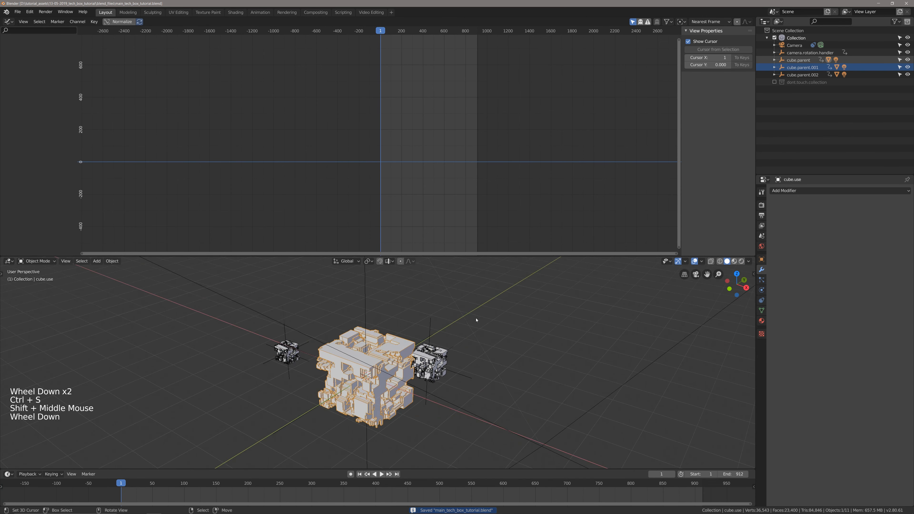
# Expand the 3D viewport over the Graph Editor area, save the file, and deselect all objects
pyautogui.moveTo(754, 259); pyautogui.dragTo(547, 198)
pyautogui.scroll(2, 406, 250)
pyautogui.hotkey('ctrl', 's')
pyautogui.keyDown('ctrl'); pyautogui.scroll(1, 406, 249); pyautogui.keyUp('ctrl')
pyautogui.keyDown('shift'); pyautogui.moveTo(406, 250); pyautogui.dragTo(406, 245, button='middle'); pyautogui.keyUp('shift')
pyautogui.hotkey('alt', 'a')
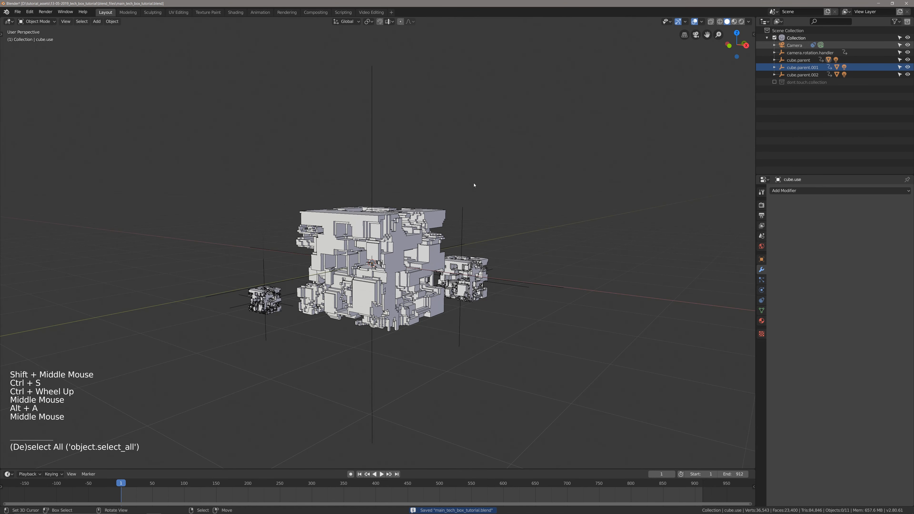
# Select the large central cube mesh and duplicate it in place
pyautogui.moveTo(518, 161); pyautogui.dragTo(414, 209, button='middle')
pyautogui.rightClick(358, 228)
pyautogui.keyDown('shift'); pyautogui.moveTo(358, 228); pyautogui.dragTo(406, 233, button='middle'); pyautogui.keyUp('shift')
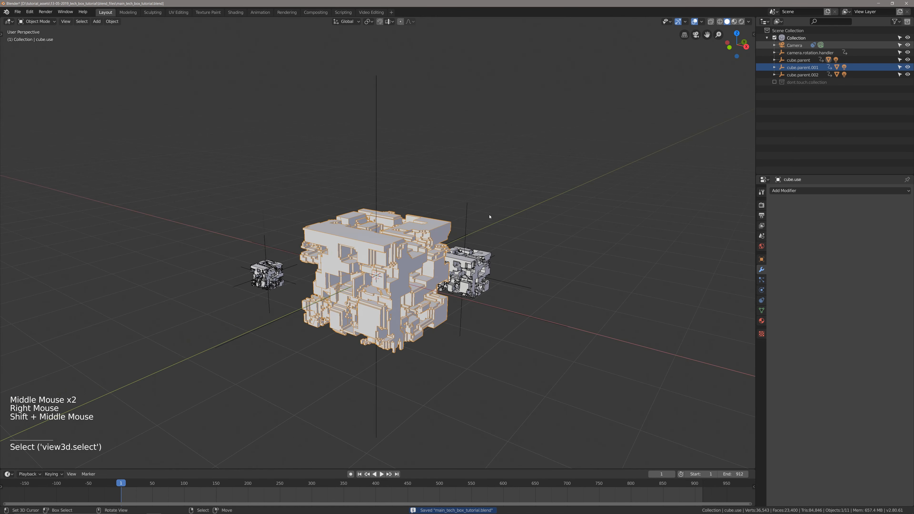
pyautogui.scroll(2, 486, 218)
pyautogui.moveTo(466, 188); pyautogui.dragTo(455, 184, button='middle')
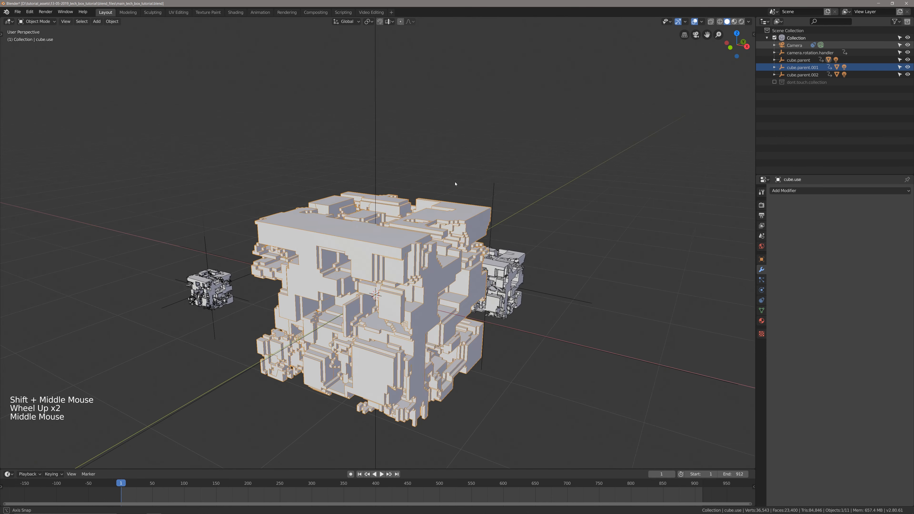
pyautogui.hotkey('shift', 'd')
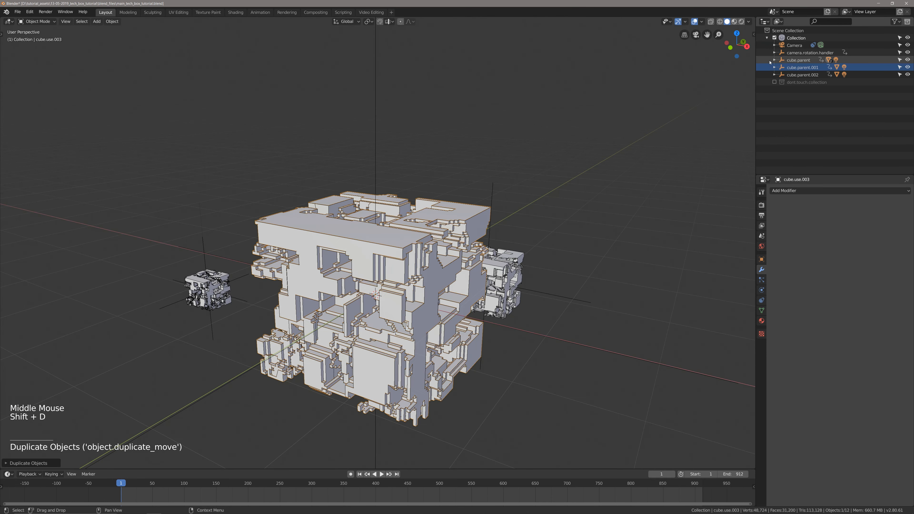
# Expand cube.parent in the object hierarchy and rename the duplicated cube mesh as cube.wireframe
pyautogui.click(774, 60)
pyautogui.click(802, 82)
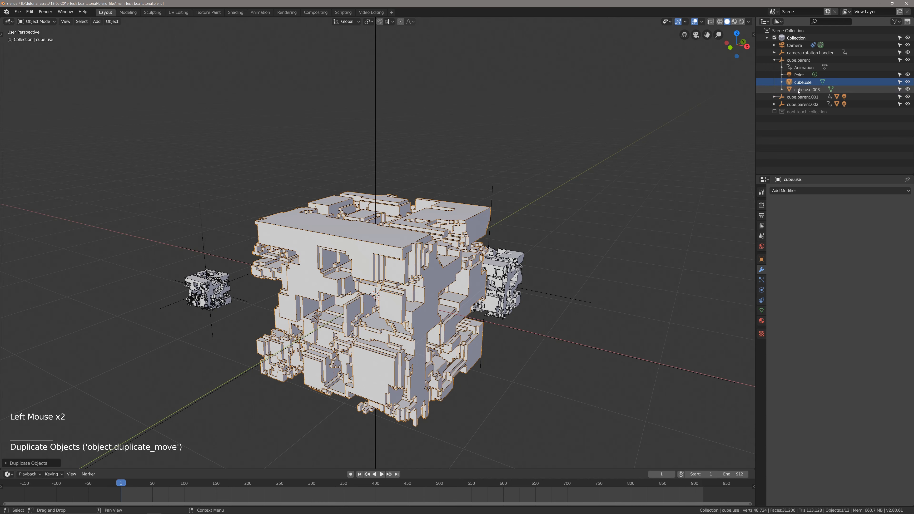
pyautogui.click(798, 90)
pyautogui.doubleClick(799, 91)
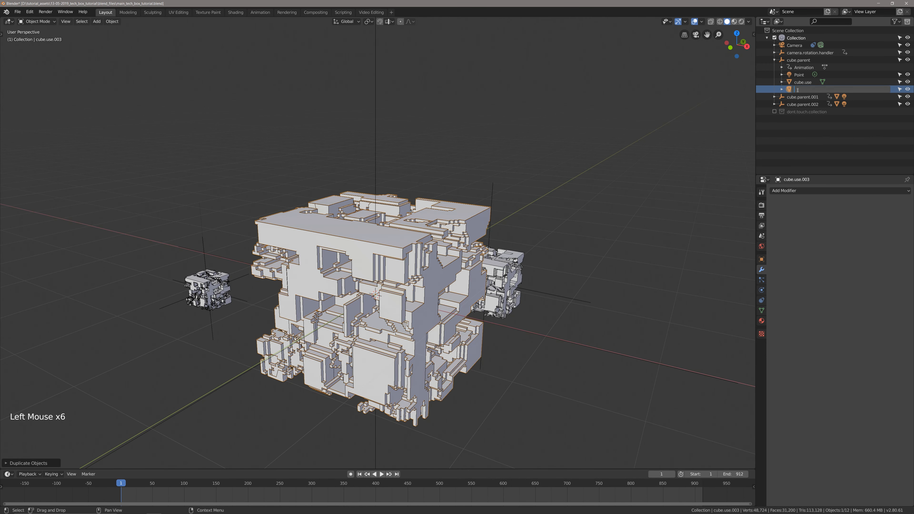
pyautogui.write('cube.wireframe')
pyautogui.press('Return')
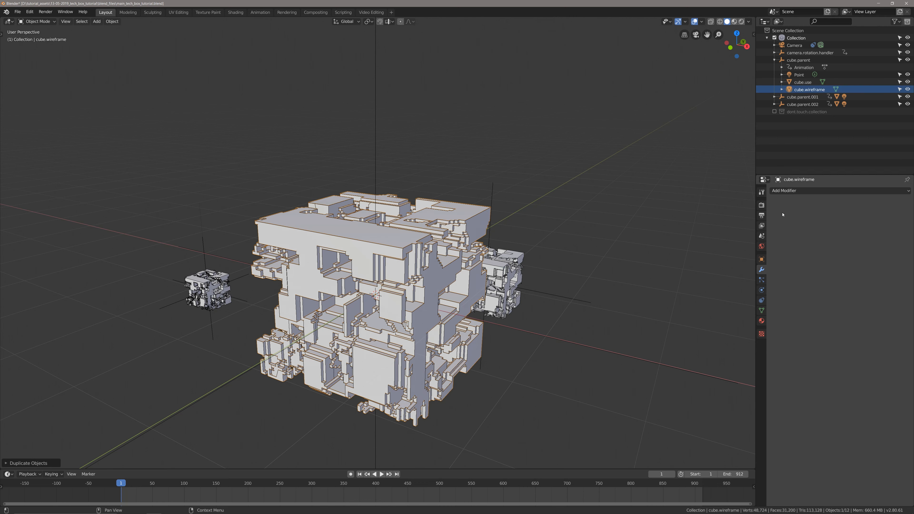
# Add a Wireframe modifier to cube.wireframe and isolate the object in local view
pyautogui.click(786, 191)
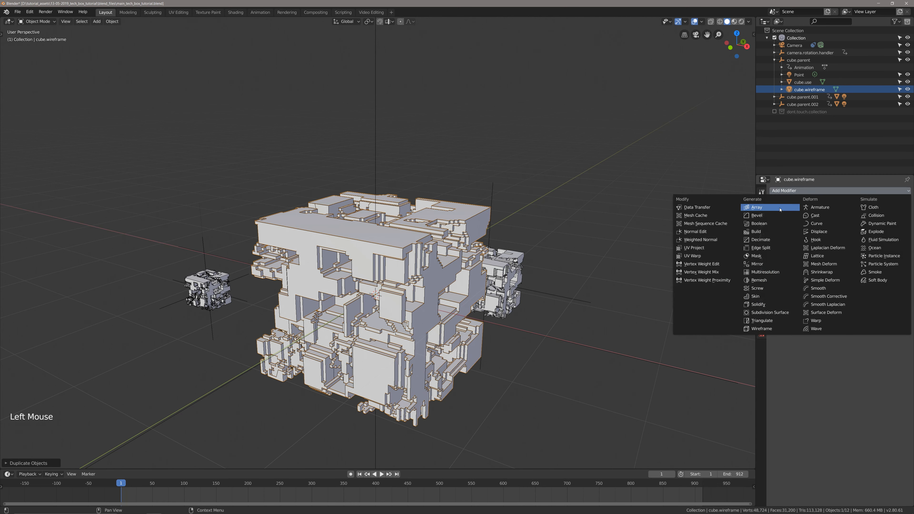
pyautogui.click(758, 329)
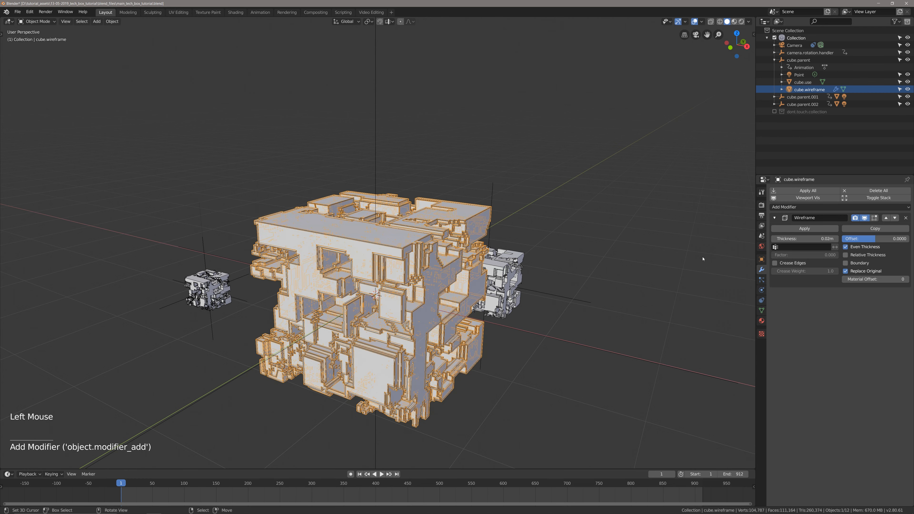
pyautogui.scroll(1, 566, 269)
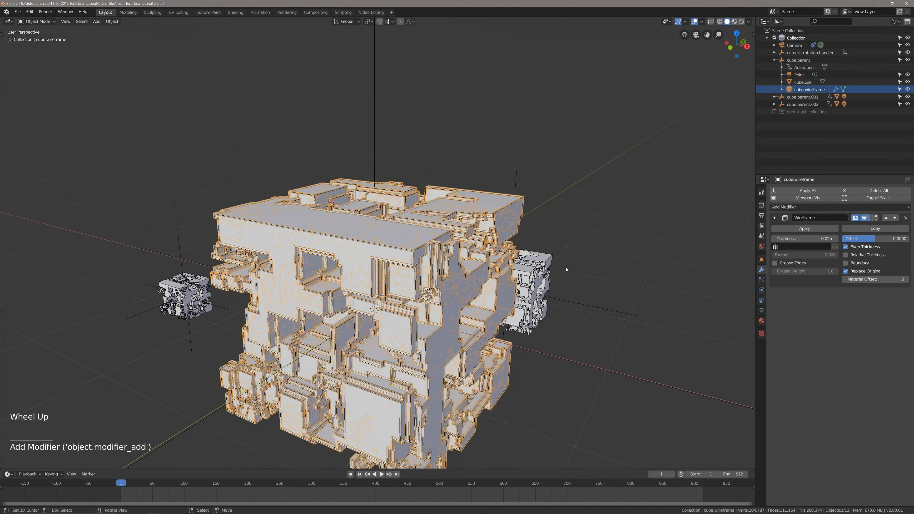
pyautogui.press('KP_Divide')
pyautogui.scroll(-2, 371, 245)
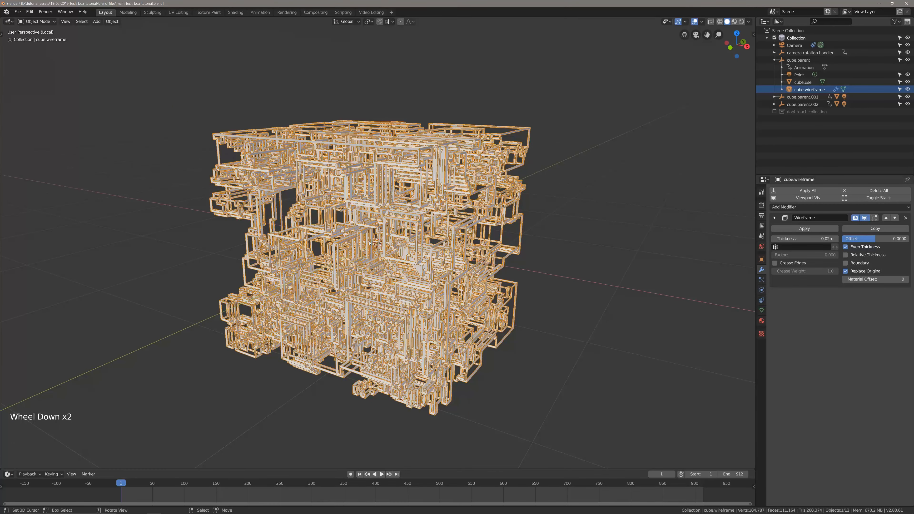
pyautogui.scroll(-2, 370, 243)
pyautogui.scroll(1, 390, 232)
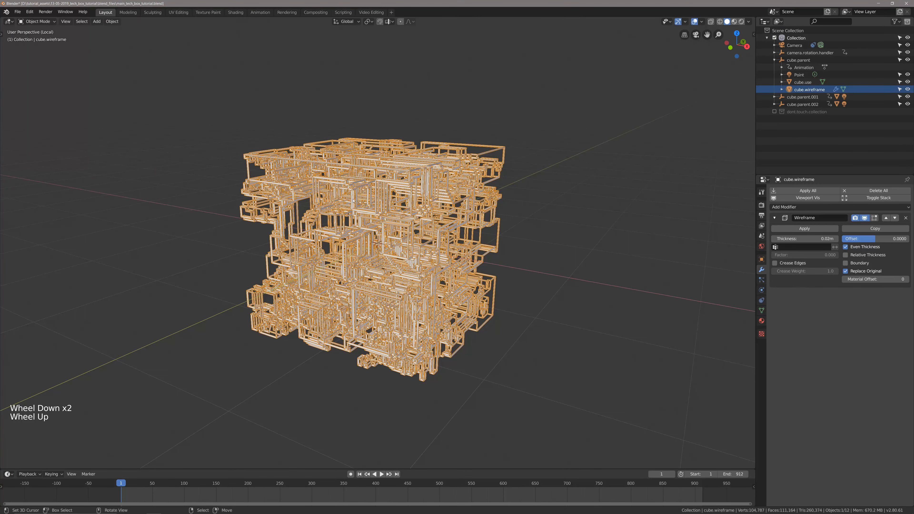
# Set the Wireframe modifier's thickness to 0 m with Even Thickness off, and apply the modifier
pyautogui.click(805, 238)
pyautogui.moveTo(805, 238); pyautogui.dragTo(796, 239)
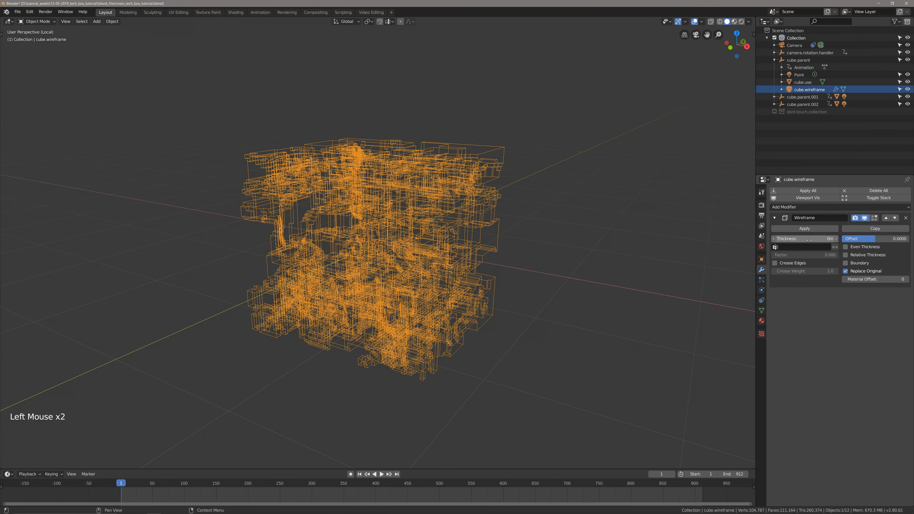
pyautogui.keyDown('shift'); pyautogui.moveTo(631, 253); pyautogui.dragTo(570, 257, button='middle'); pyautogui.keyUp('shift')
pyautogui.scroll(2, 570, 257)
pyautogui.click(799, 229)
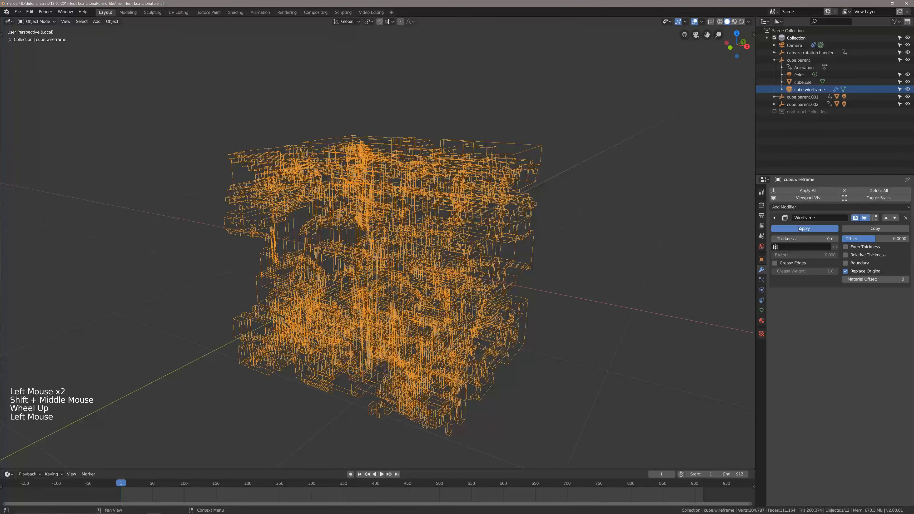
# Deselect and reselect the isolated wireframe cube, save the file, and enter Edit Mode on it
pyautogui.keyDown('shift'); pyautogui.moveTo(630, 232); pyautogui.dragTo(479, 236, button='middle'); pyautogui.keyUp('shift')
pyautogui.scroll(1, 635, 245)
pyautogui.hotkey('alt', 'a')
pyautogui.scroll(-2, 522, 216)
pyautogui.rightClick(456, 234)
pyautogui.scroll(1, 456, 235)
pyautogui.keyDown('shift'); pyautogui.scroll(1, 455, 235); pyautogui.keyUp('shift')
pyautogui.hotkey('ctrl', 's')
pyautogui.press('Tab')
pyautogui.scroll(1, 465, 225)
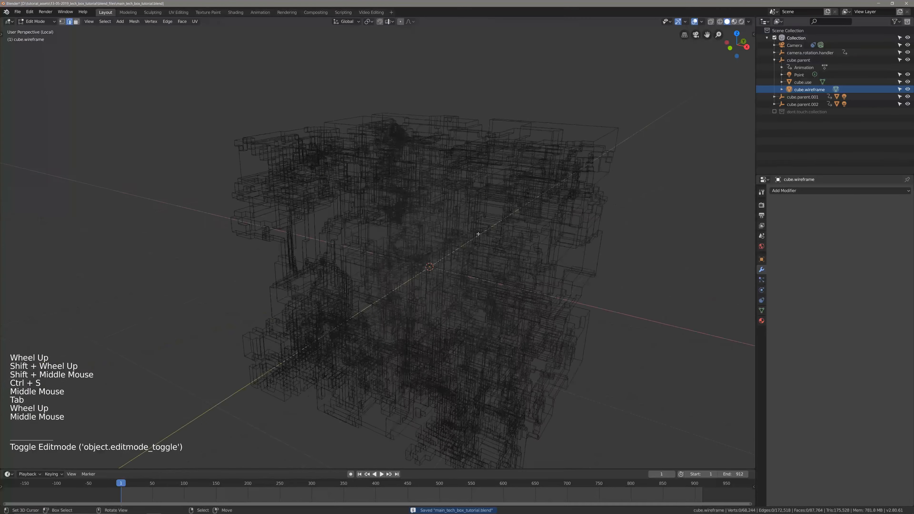
# Select all of cube.wireframe's geometry and merge its vertices by distance
pyautogui.press('a')
pyautogui.hotkey('ctrl', 'v')
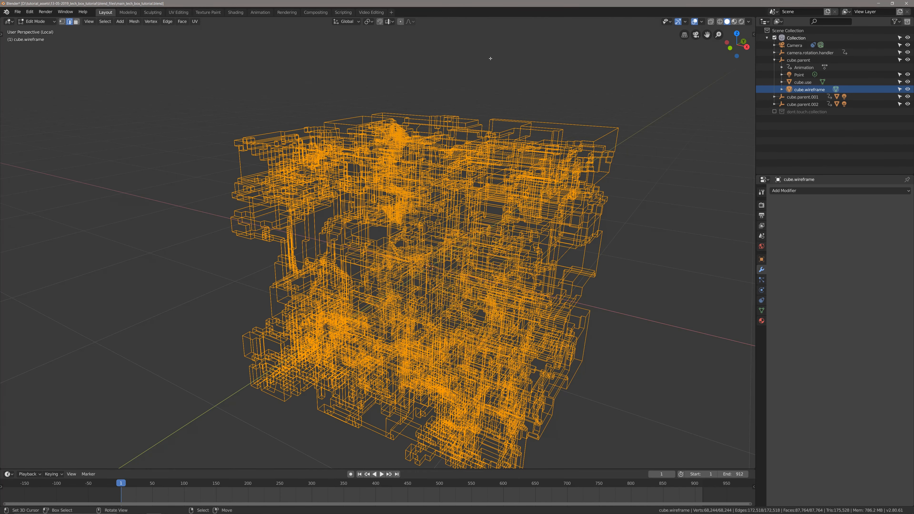
pyautogui.press('Tab')
pyautogui.press('Tab')
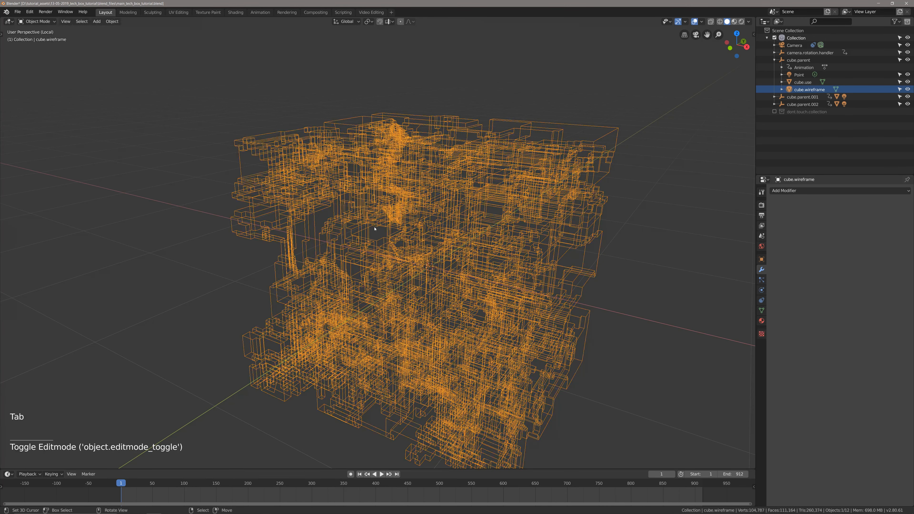
pyautogui.hotkey('ctrl', 'v')
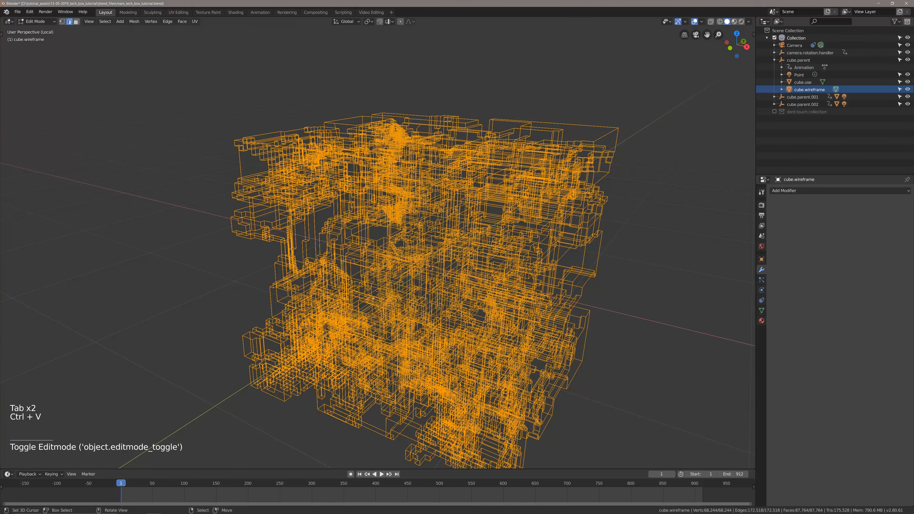
pyautogui.hotkey('ctrl', 'v')
pyautogui.moveTo(364, 401)
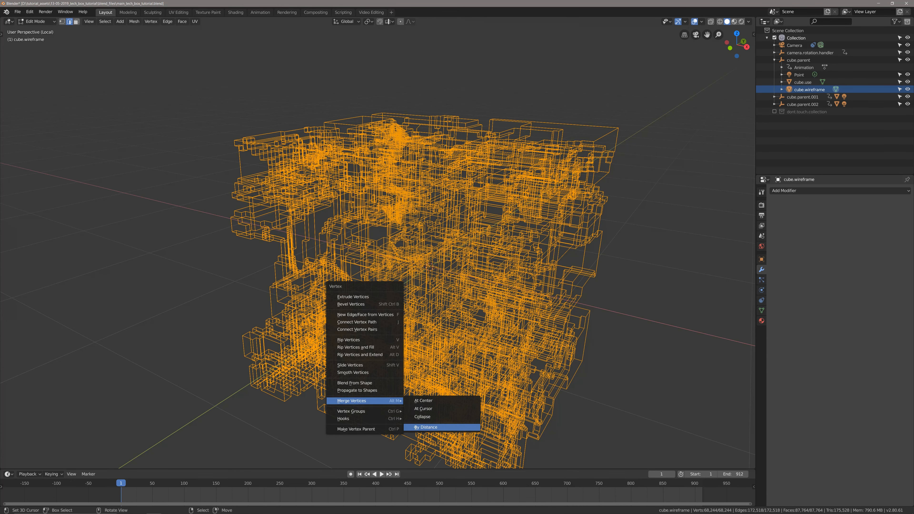
pyautogui.click(424, 427)
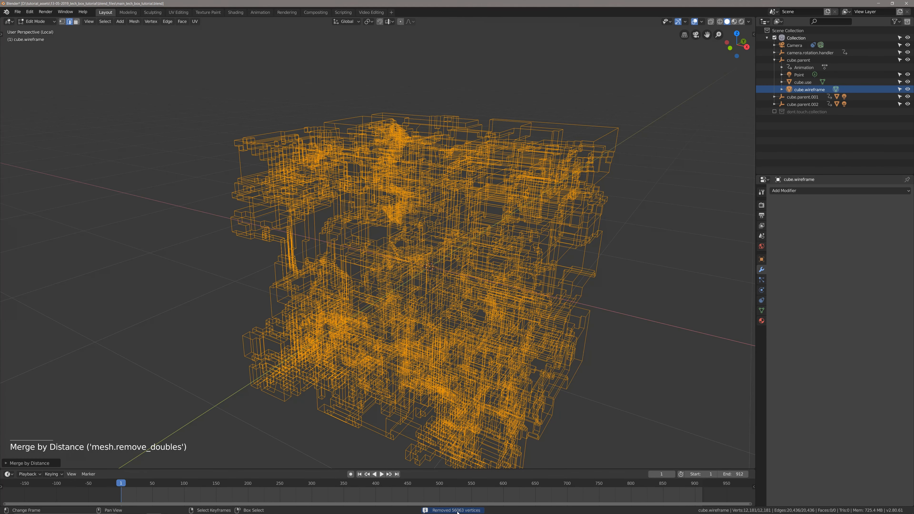
# Look over the merged wireframe mesh and clear its selection in Edit Mode
pyautogui.scroll(-3, 432, 291)
pyautogui.scroll(1, 432, 292)
pyautogui.moveTo(432, 292); pyautogui.dragTo(437, 297, button='middle')
pyautogui.hotkey('alt', 'a')
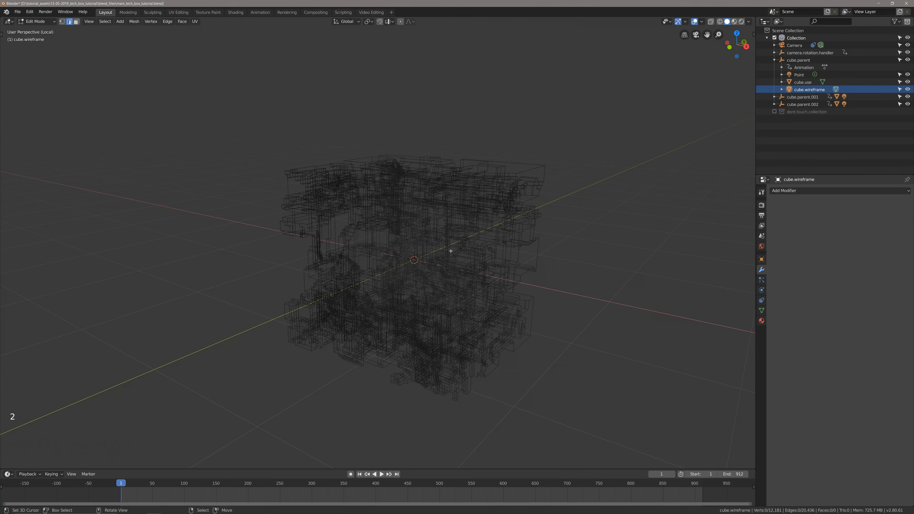
pyautogui.press('Tab')
pyautogui.press('Tab')
pyautogui.hotkey('alt', 'a')
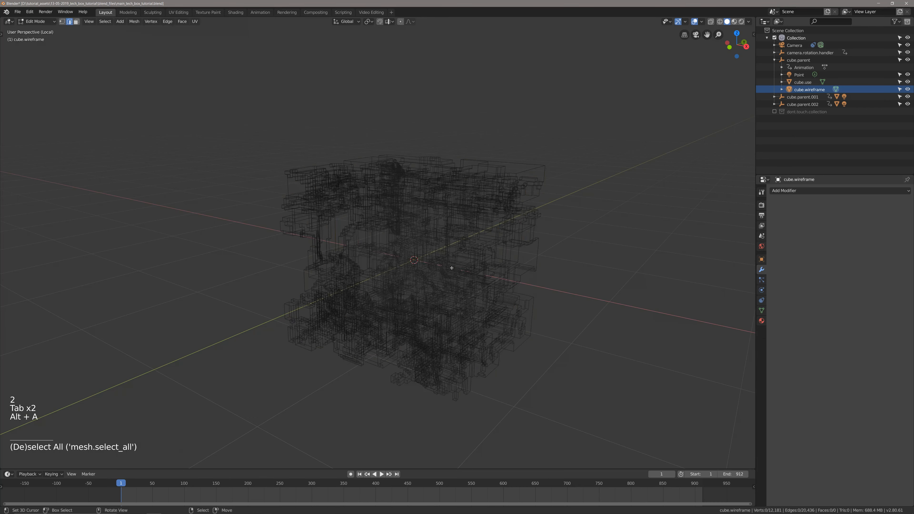
# Return to Object Mode and convert the cube.wireframe mesh to a curve
pyautogui.press('Tab')
pyautogui.hotkey('alt', 'c')
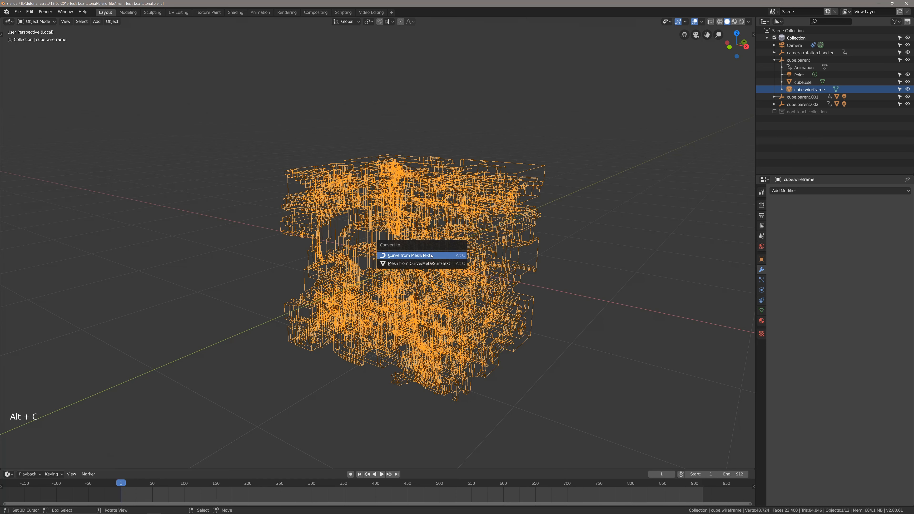
pyautogui.click(432, 256)
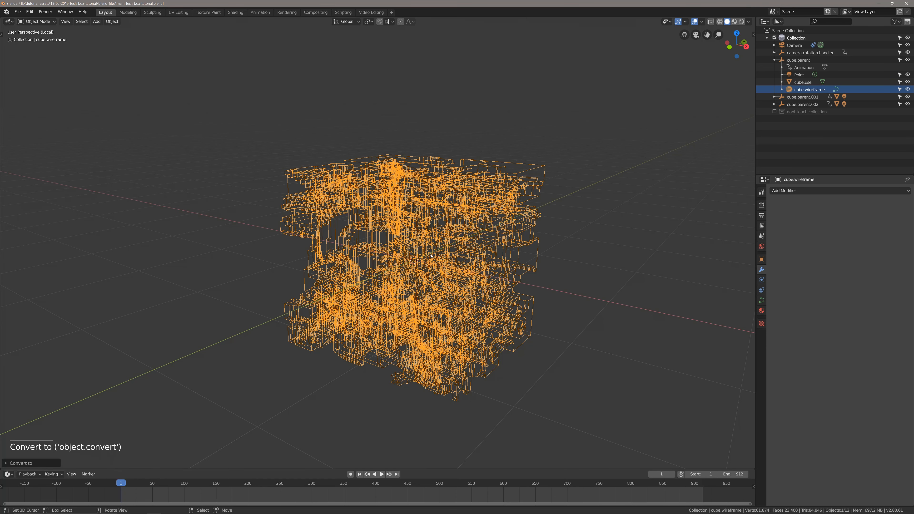
pyautogui.press('F3')
pyautogui.hotkey('alt', 'c')
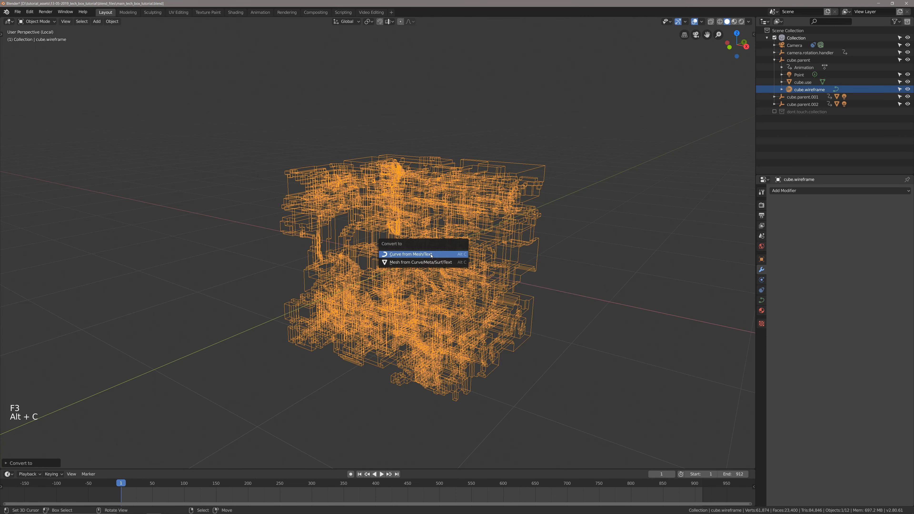
pyautogui.moveTo(570, 235); pyautogui.dragTo(565, 235, button='middle')
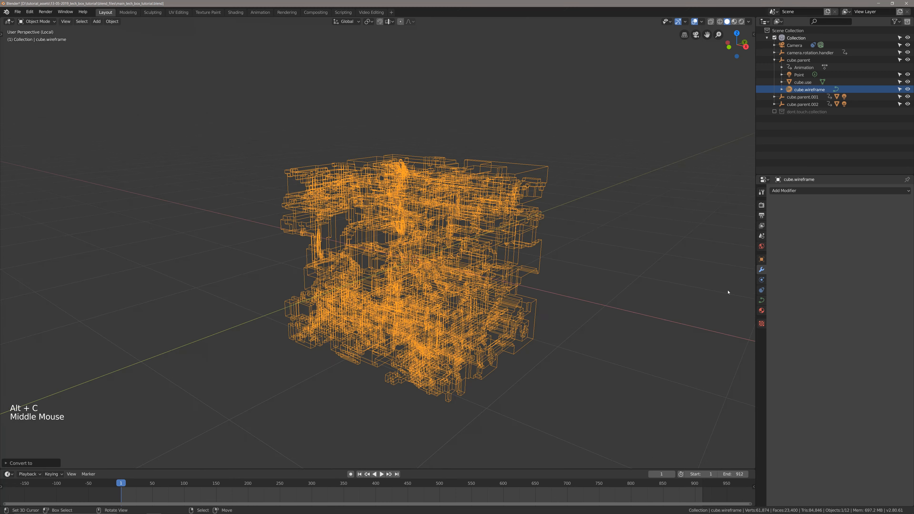
# Hide the viewport overlays and set the cube.wireframe curve's bevel depth to 0.003 m
pyautogui.click(761, 300)
pyautogui.keyDown('shift'); pyautogui.moveTo(601, 284); pyautogui.dragTo(634, 292, button='middle'); pyautogui.keyUp('shift')
pyautogui.scroll(2, 633, 292)
pyautogui.hotkey('alt', 'a')
pyautogui.rightClick(594, 281)
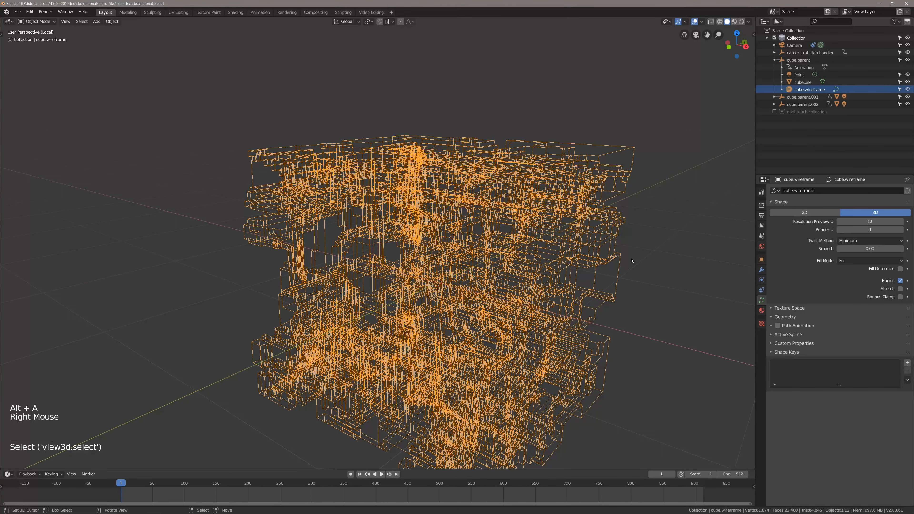
pyautogui.click(696, 22)
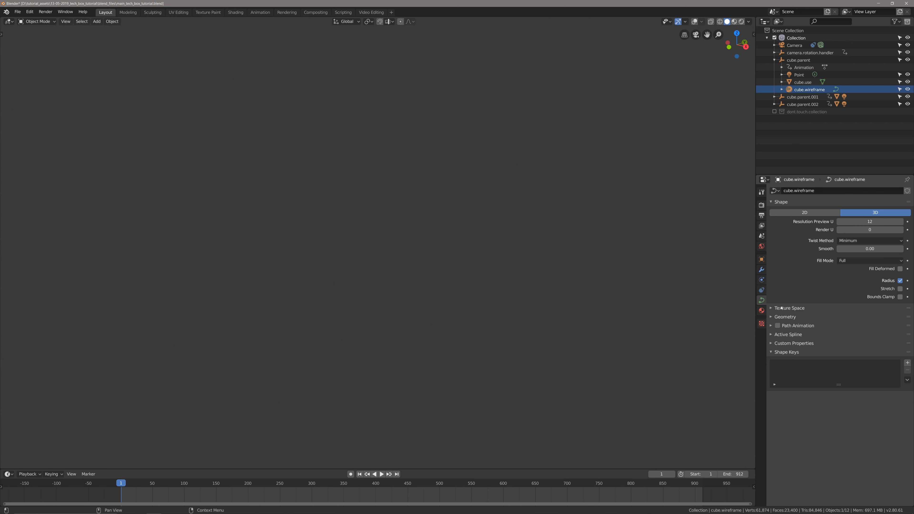
pyautogui.click(774, 318)
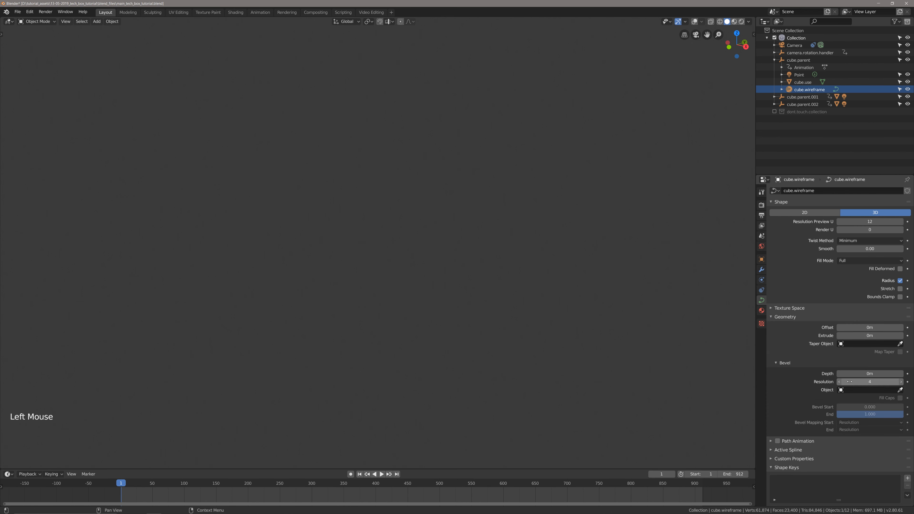
pyautogui.keyDown('shift'); pyautogui.moveTo(871, 375); pyautogui.dragTo(879, 375); pyautogui.keyUp('shift')
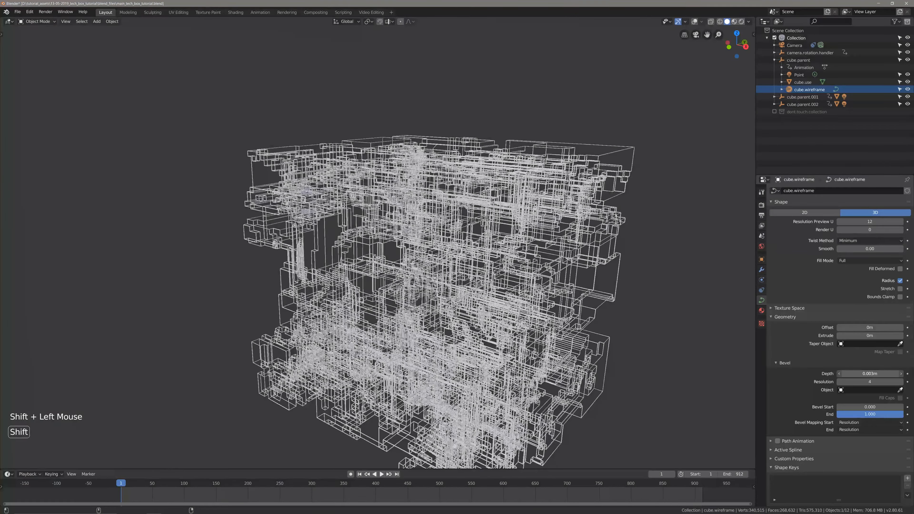
# Set the bevel resolution of the cube.wireframe curve to 0
pyautogui.scroll(2, 645, 319)
pyautogui.moveTo(638, 315); pyautogui.dragTo(597, 310, button='middle')
pyautogui.scroll(2, 611, 309)
pyautogui.scroll(-3, 603, 310)
pyautogui.scroll(4, 599, 310)
pyautogui.scroll(2, 599, 310)
pyautogui.scroll(-2, 597, 310)
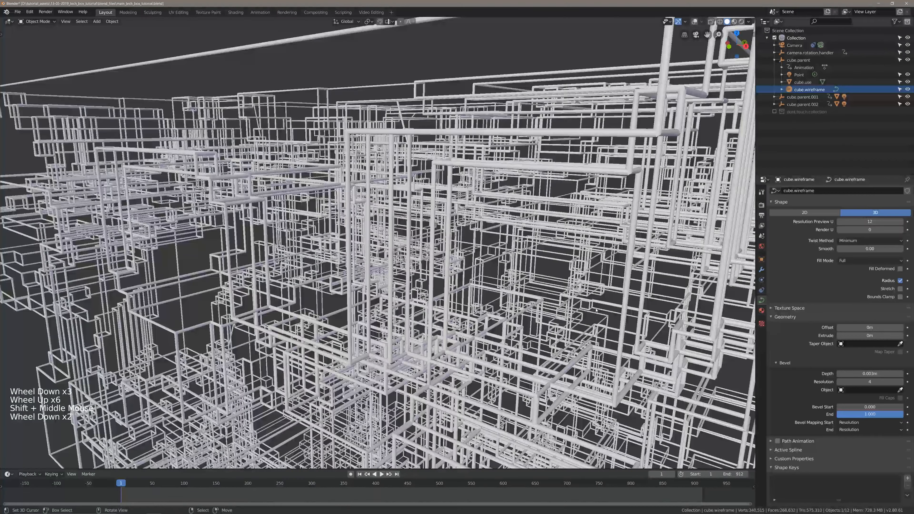
pyautogui.scroll(-2, 549, 283)
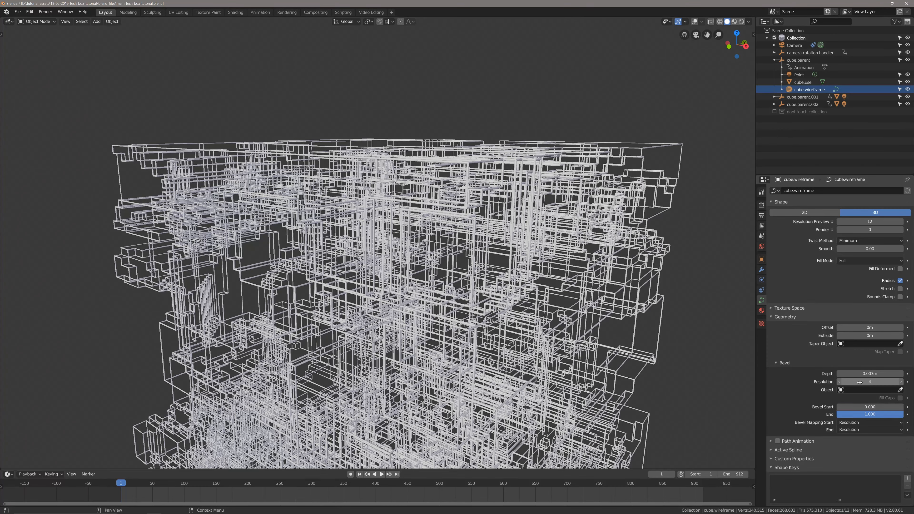
pyautogui.keyDown('shift'); pyautogui.moveTo(857, 382); pyautogui.dragTo(842, 383); pyautogui.keyUp('shift')
# Examine the bevelled wireframe curve up close and from a distance
pyautogui.scroll(2, 378, 252)
pyautogui.keyDown('shift'); pyautogui.moveTo(378, 252); pyautogui.dragTo(378, 274, button='middle'); pyautogui.keyUp('shift')
pyautogui.scroll(-1, 364, 263)
pyautogui.keyDown('ctrl'); pyautogui.moveTo(580, 286); pyautogui.dragTo(649, 268, button='middle'); pyautogui.keyUp('ctrl')
pyautogui.scroll(-3, 581, 264)
pyautogui.scroll(-3, 609, 231)
pyautogui.scroll(1, 593, 263)
pyautogui.scroll(2, 592, 263)
pyautogui.scroll(-1, 800, 360)
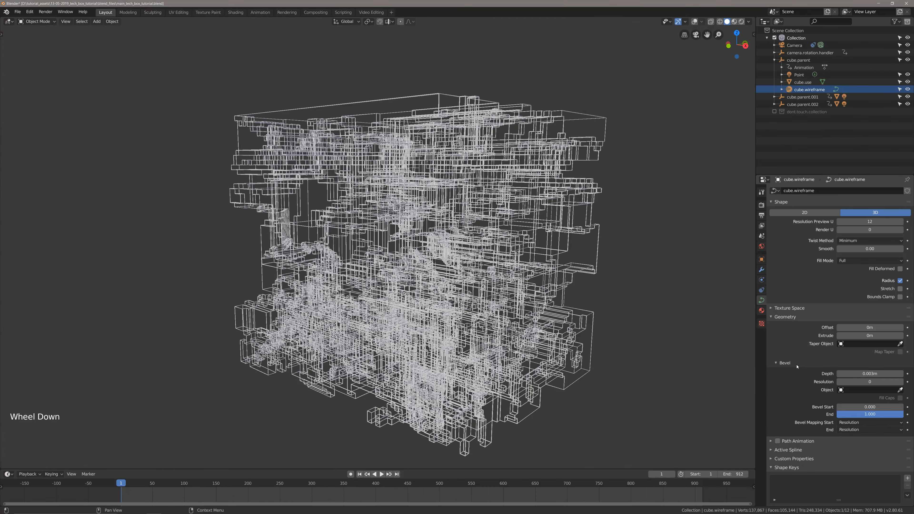
pyautogui.scroll(-1, 849, 418)
pyautogui.scroll(1, 850, 418)
# Reduce the bevel End factor of the cube.wireframe curve to 0.000
pyautogui.moveTo(850, 418); pyautogui.dragTo(794, 411, button='middle')
pyautogui.moveTo(868, 415); pyautogui.dragTo(831, 415)
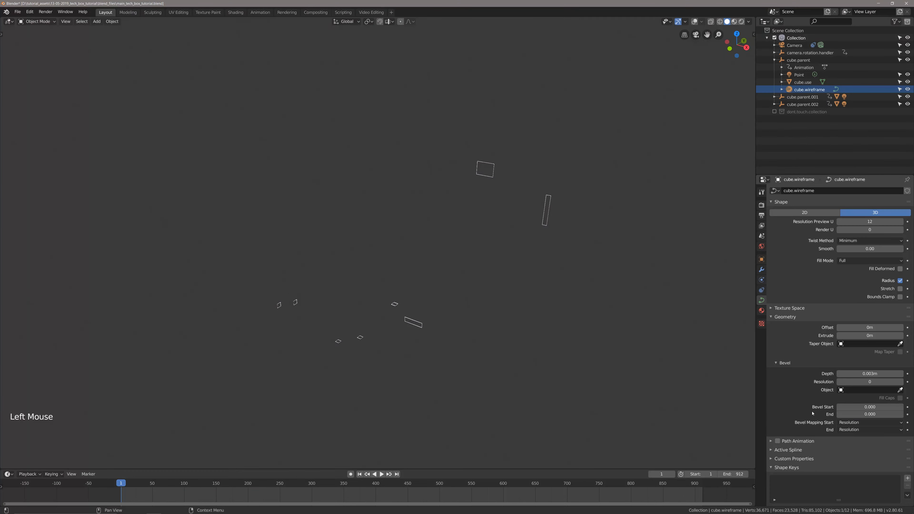
pyautogui.scroll(-2, 604, 348)
pyautogui.scroll(1, 601, 342)
pyautogui.moveTo(602, 342); pyautogui.dragTo(575, 315, button='middle')
pyautogui.scroll(1, 579, 324)
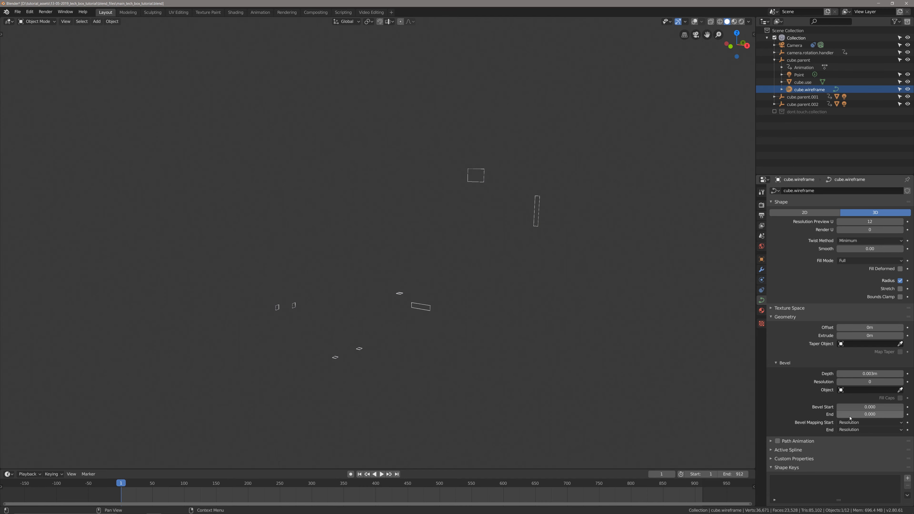
pyautogui.moveTo(850, 418)
pyautogui.keyDown('shift'); pyautogui.mouseDown()
pyautogui.moveTo(911, 414)
pyautogui.moveTo(838, 414)
pyautogui.mouseUp(); pyautogui.keyUp('shift')
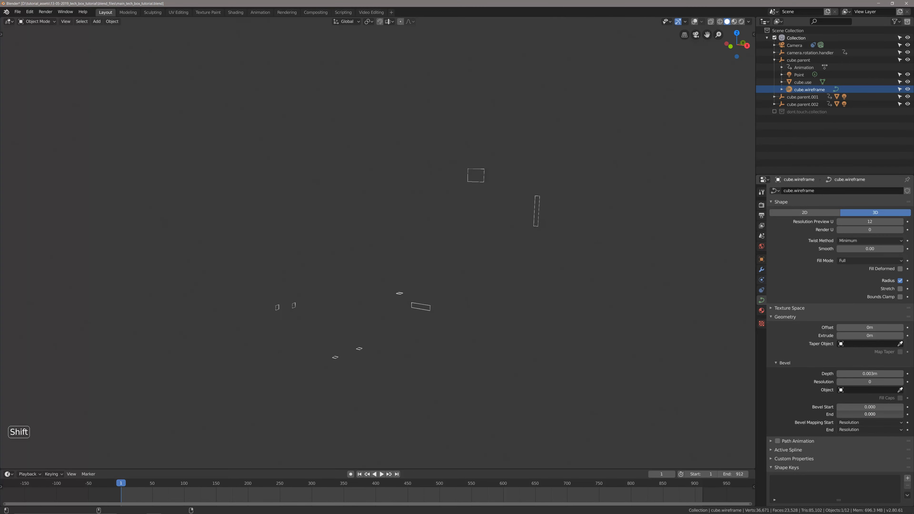
# Save the file, leave Local View to show the whole scene, and keep cube.wireframe selected
pyautogui.hotkey('ctrl', 's')
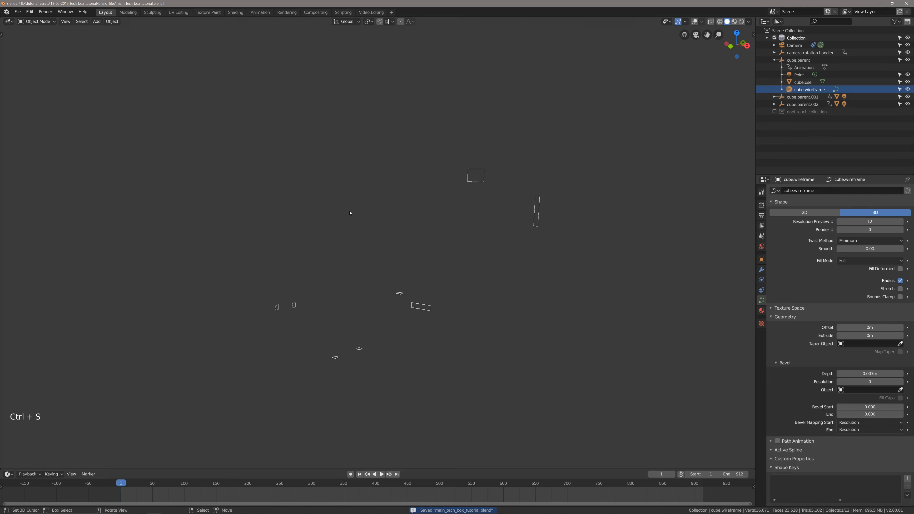
pyautogui.press('KP_Divide')
pyautogui.scroll(-3, 410, 261)
pyautogui.scroll(1, 410, 262)
pyautogui.moveTo(410, 261); pyautogui.dragTo(426, 264, button='middle')
pyautogui.scroll(3, 412, 263)
pyautogui.scroll(-3, 427, 264)
pyautogui.click(811, 90)
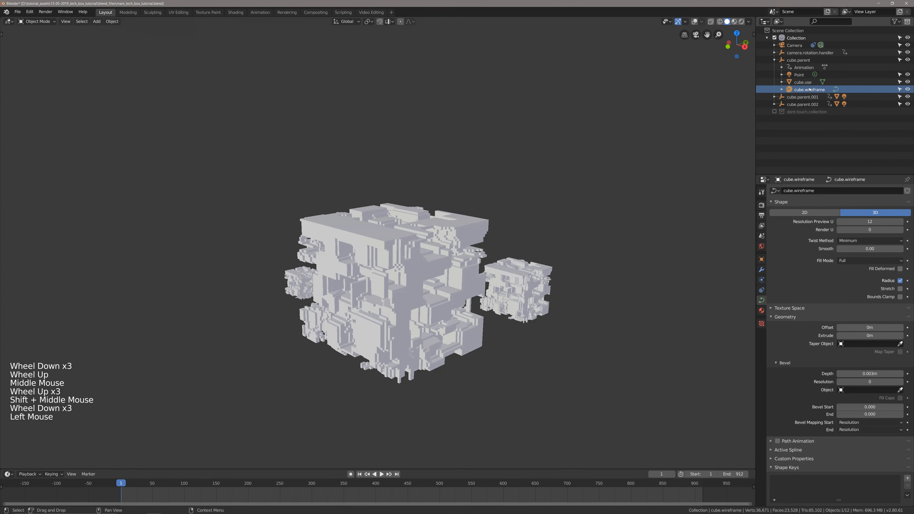
# Turn the viewport overlays back on, clear the selection, and save the file
pyautogui.click(696, 23)
pyautogui.scroll(3, 500, 143)
pyautogui.moveTo(468, 201); pyautogui.dragTo(471, 241, button='middle')
pyautogui.hotkey('alt', 'a')
pyautogui.scroll(-2, 449, 223)
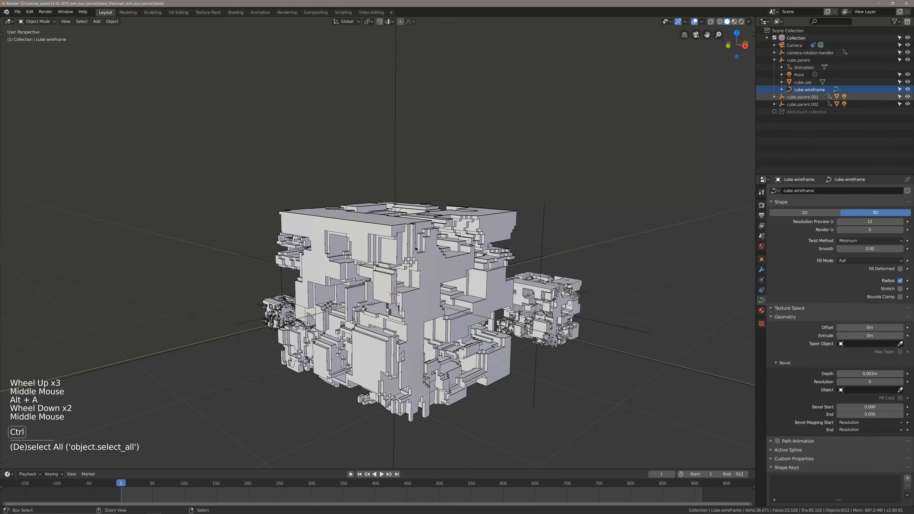
pyautogui.hotkey('ctrl', 's')
# Split the 3D viewport into two stacked areas and make the upper one a Shader Editor
pyautogui.moveTo(755, 18); pyautogui.dragTo(705, 246)
pyautogui.hotkey('shift', 'F3')
pyautogui.scroll(-3, 415, 139)
pyautogui.scroll(2, 414, 140)
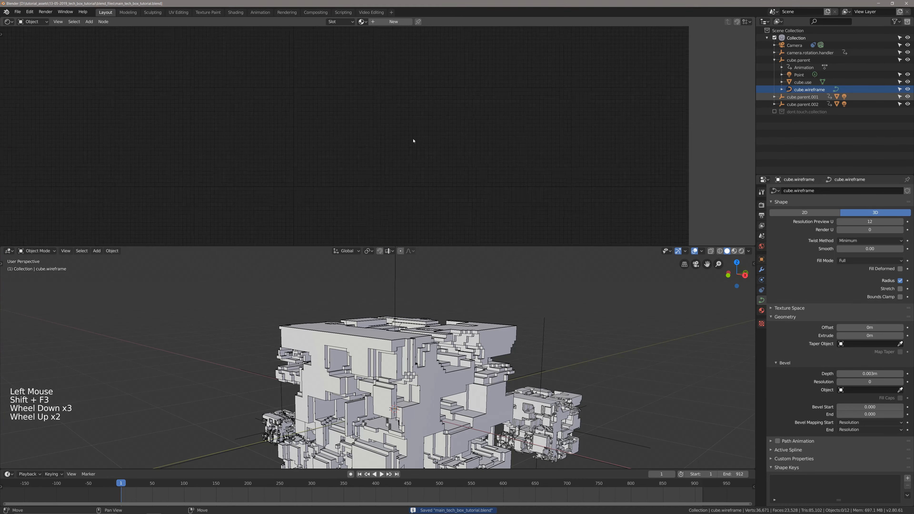
# Create a new material on cube.wireframe and name it emissive.wireframe
pyautogui.click(804, 90)
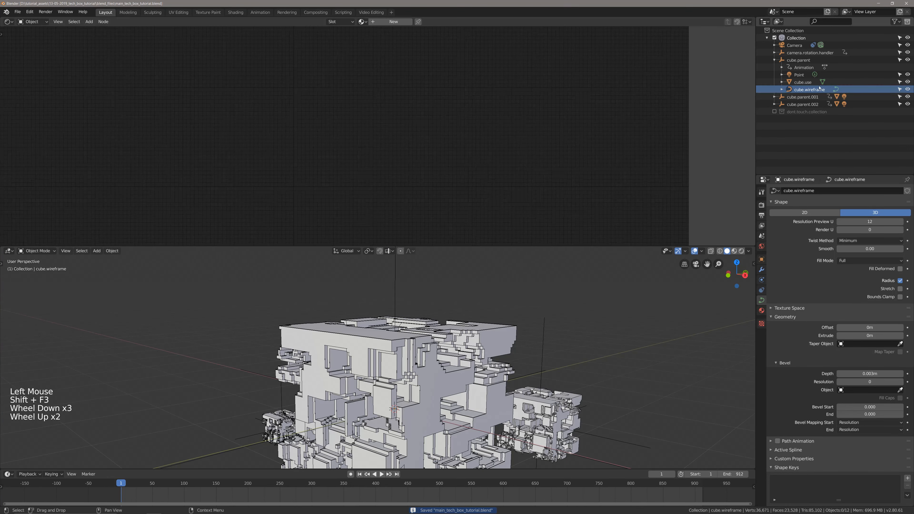
pyautogui.click(762, 311)
pyautogui.click(801, 222)
pyautogui.click(800, 222)
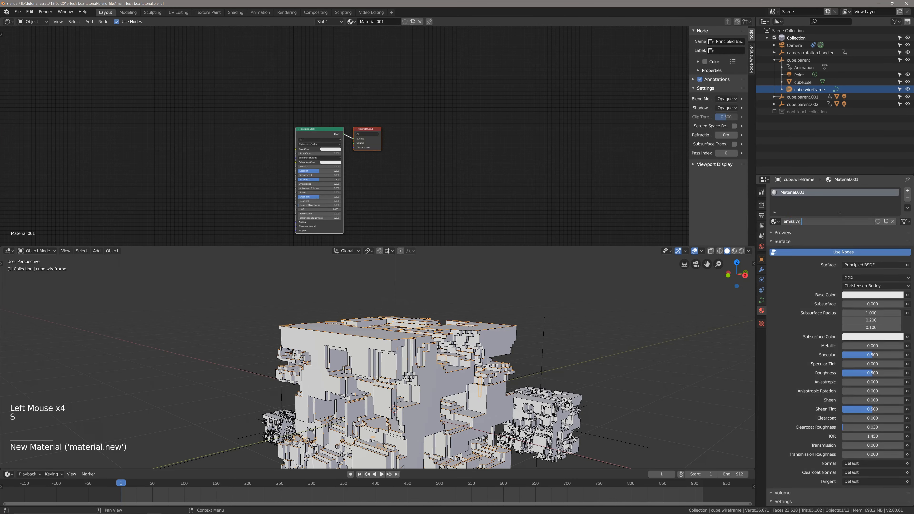
pyautogui.write('.wireframe')
pyautogui.press('Return')
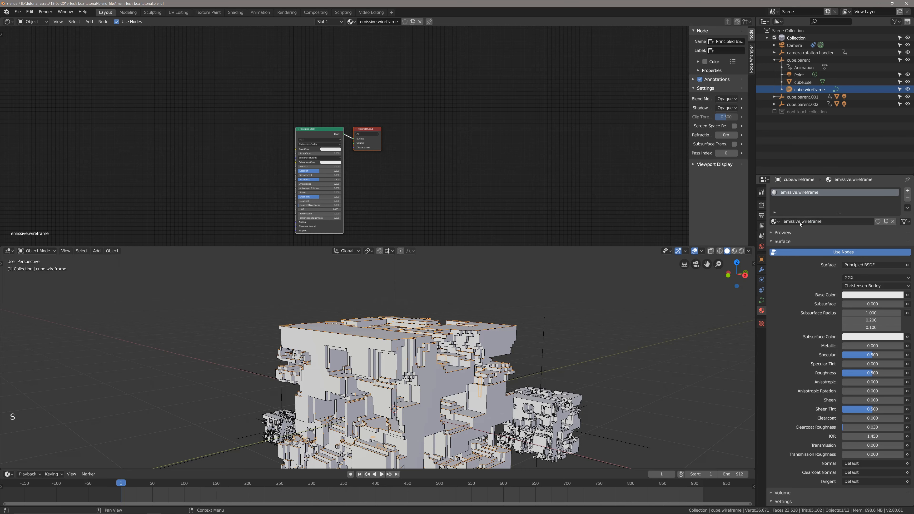
# Delete the Principled BSDF node from the emissive.wireframe material
pyautogui.keyDown('shift'); pyautogui.scroll(1, 318, 149); pyautogui.keyUp('shift')
pyautogui.hotkey('alt', 'a')
pyautogui.keyDown('shift'); pyautogui.moveTo(318, 148); pyautogui.dragTo(370, 162, button='middle'); pyautogui.keyUp('shift')
pyautogui.keyDown('shift'); pyautogui.scroll(1, 382, 185); pyautogui.keyUp('shift')
pyautogui.scroll(3, 370, 162)
pyautogui.rightClick(370, 163)
pyautogui.press('x')
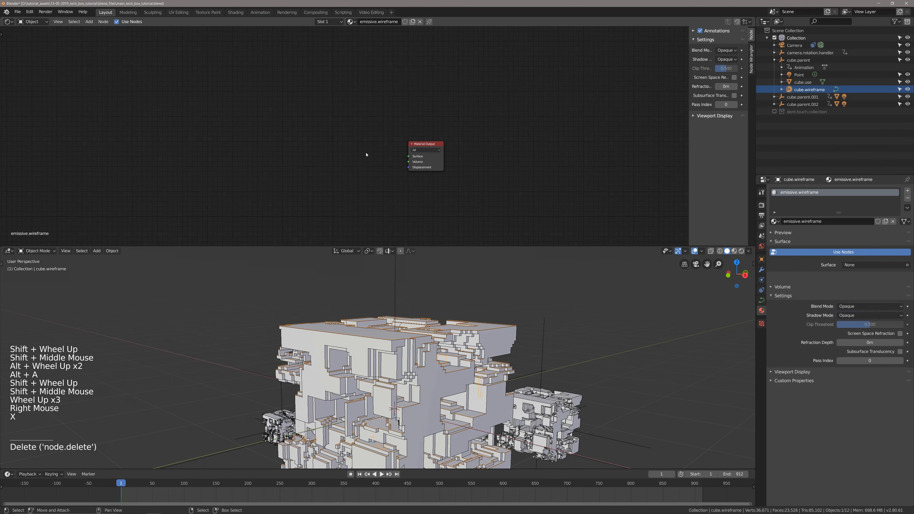
# Add an Emission node and connect it to the Material Output's Surface input
pyautogui.hotkey('shift', 'a')
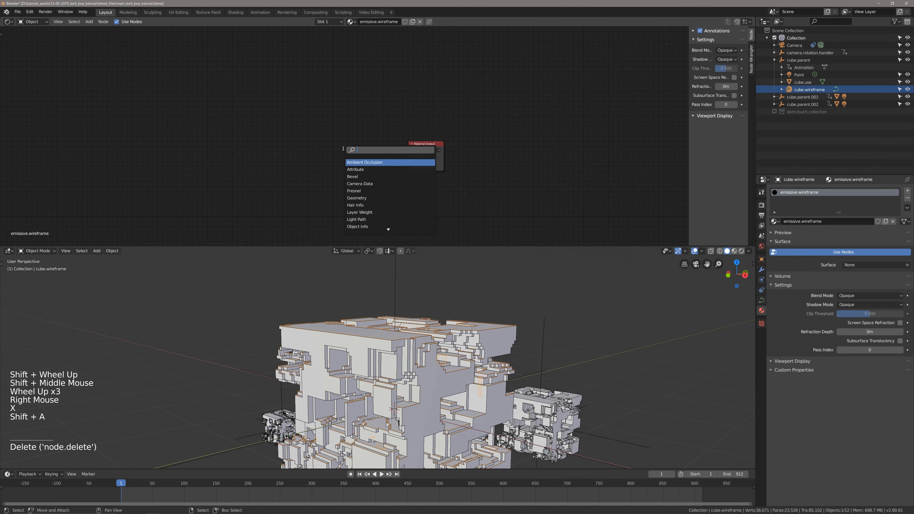
pyautogui.write('emiss')
pyautogui.press('Return')
pyautogui.click(317, 151)
pyautogui.keyDown('ctrl'); pyautogui.moveTo(325, 162); pyautogui.dragTo(421, 158, button='right'); pyautogui.keyUp('ctrl')
pyautogui.click(335, 160)
pyautogui.press('g')
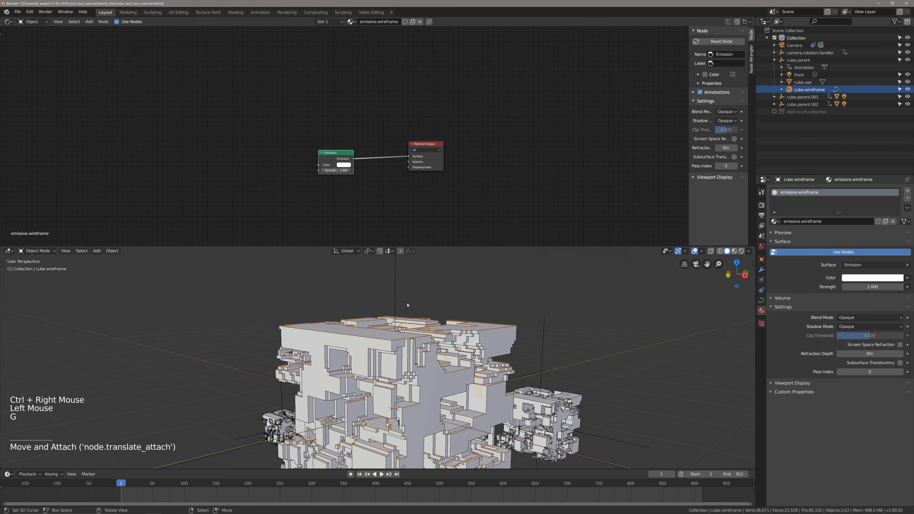
# Switch the 3D viewport to Rendered shading and bring the central cube closer into view
pyautogui.press('z')
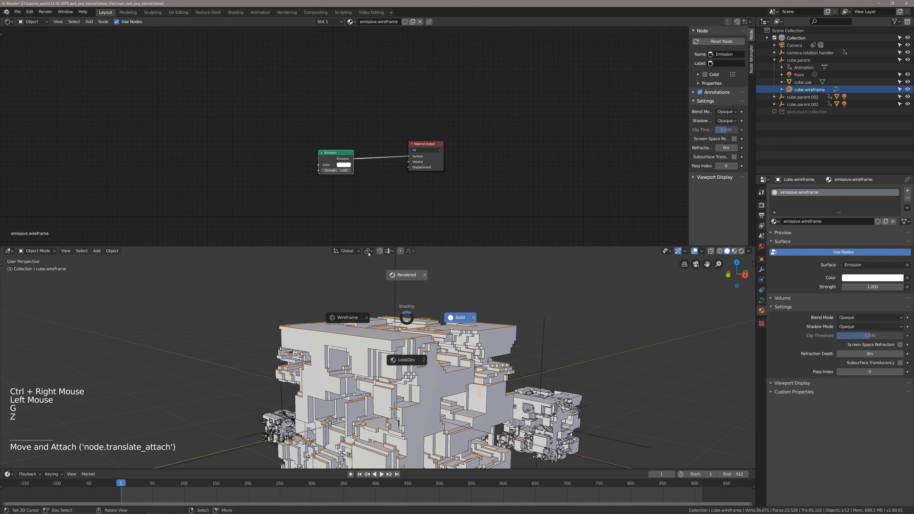
pyautogui.click(410, 275)
pyautogui.scroll(2, 427, 296)
pyautogui.moveTo(427, 296); pyautogui.dragTo(467, 320, button='middle')
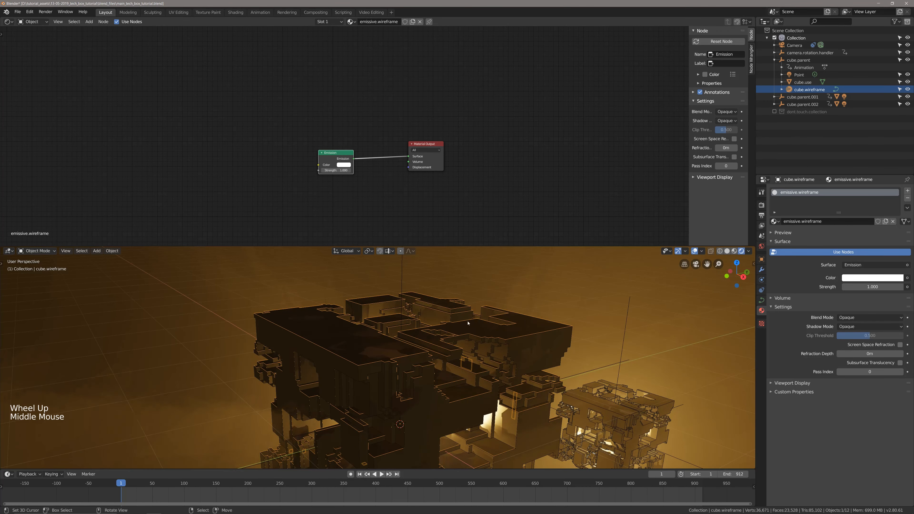
# Set the cube.wireframe curve's bevel End factor to 1.000 and hide the viewport overlays
pyautogui.click(809, 90)
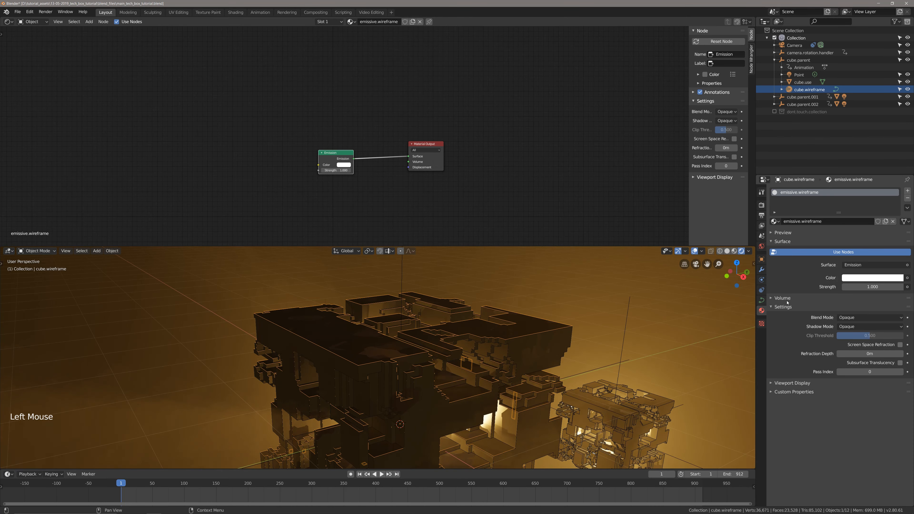
pyautogui.click(763, 300)
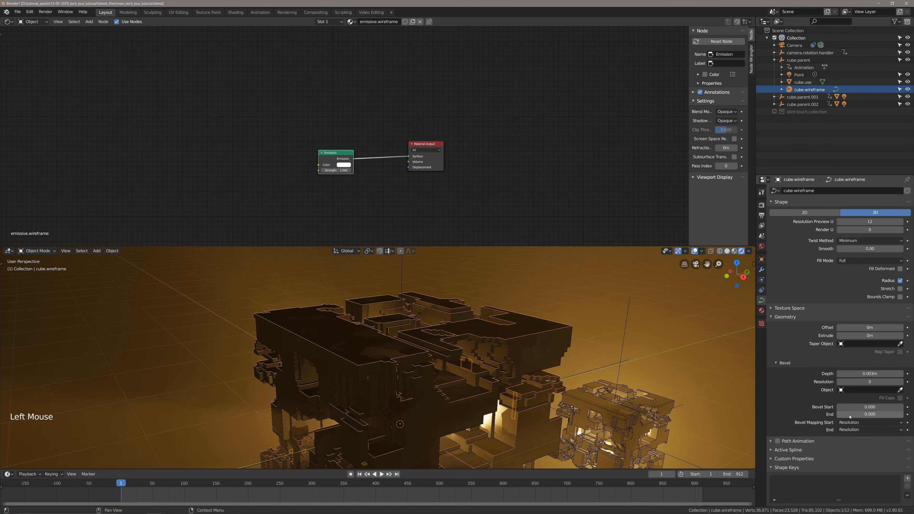
pyautogui.moveTo(870, 414); pyautogui.dragTo(904, 415)
pyautogui.click(695, 251)
# Change the Emission node's color to a saturated orange and deselect all objects in the scene
pyautogui.keyDown('shift'); pyautogui.moveTo(365, 122); pyautogui.dragTo(383, 116, button='middle'); pyautogui.keyUp('shift')
pyautogui.scroll(5, 382, 116)
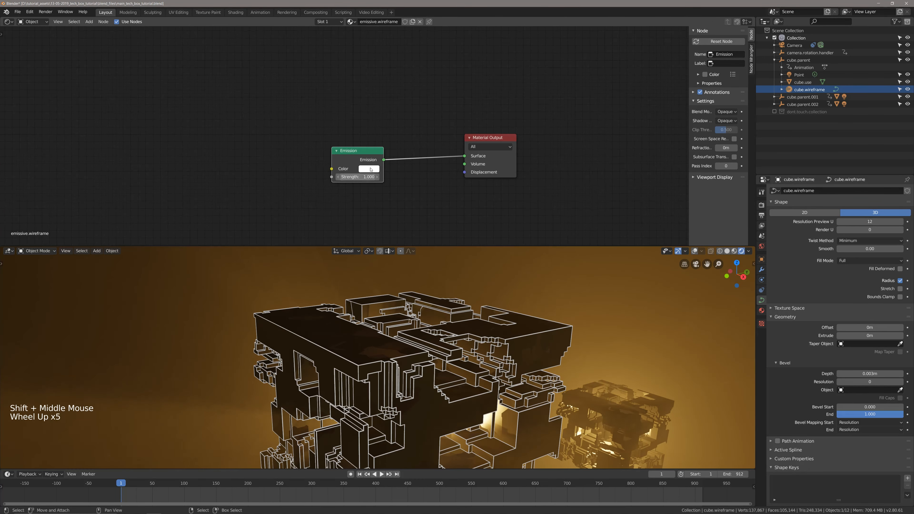
pyautogui.click(369, 168)
pyautogui.moveTo(389, 91); pyautogui.dragTo(374, 112)
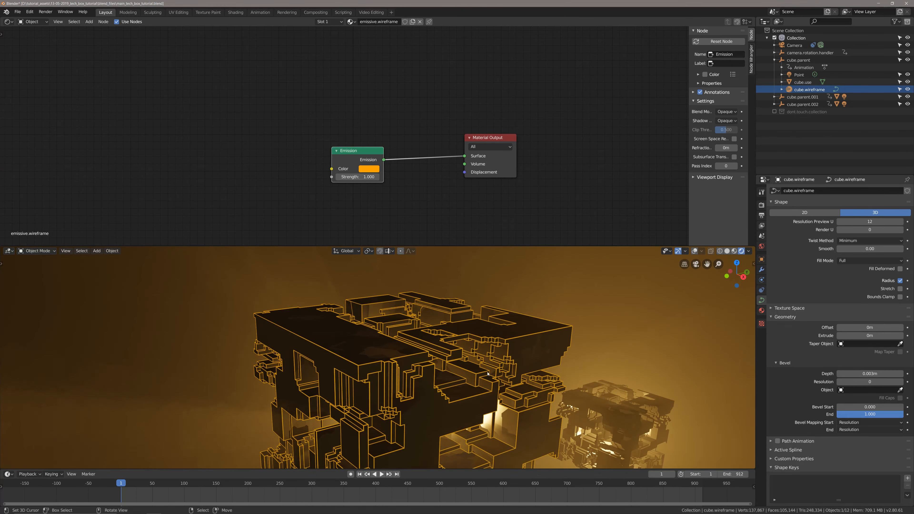
pyautogui.hotkey('alt', 'a')
pyautogui.scroll(-3, 469, 333)
pyautogui.moveTo(469, 333); pyautogui.dragTo(479, 333, button='middle')
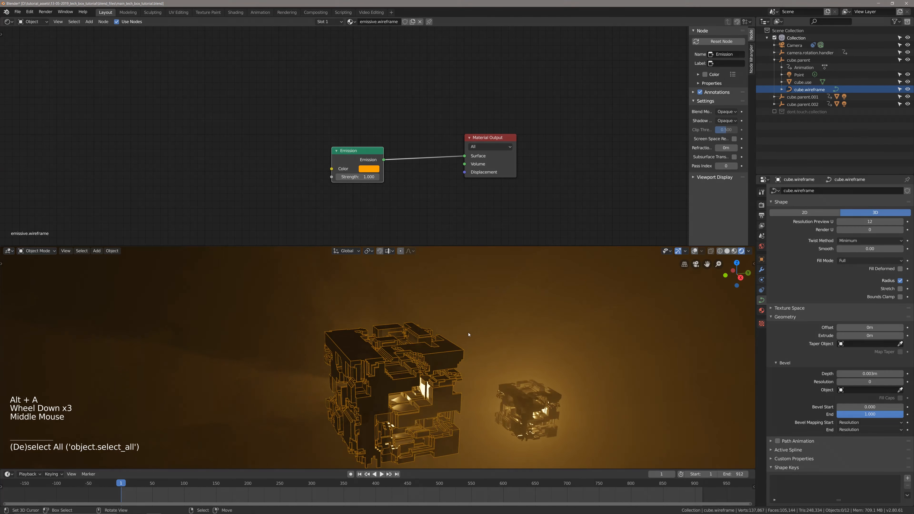
# Copy the hex color FFB654 from the central cube's point light to the wireframe's Emission node
pyautogui.click(806, 75)
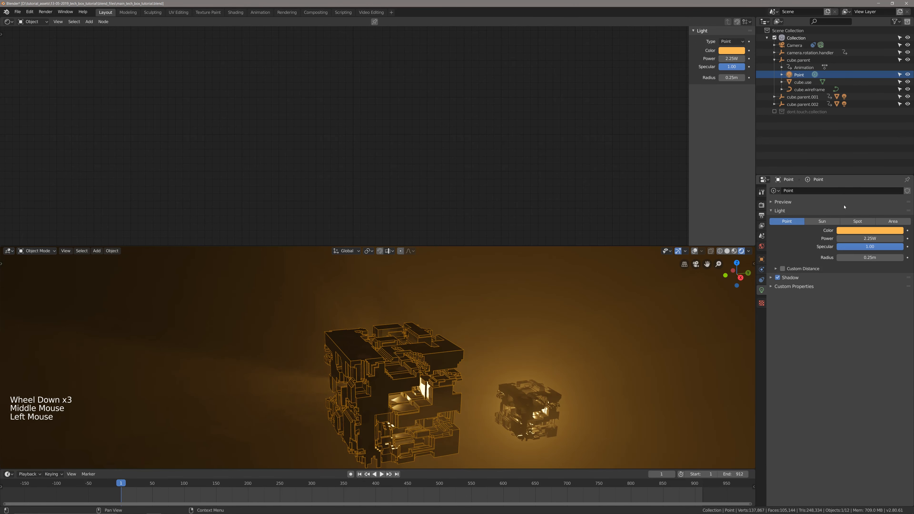
pyautogui.click(875, 230)
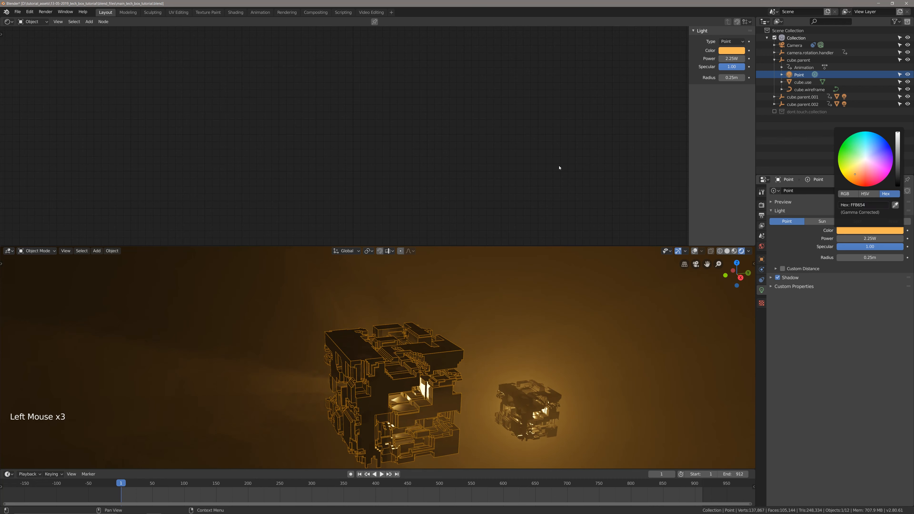
pyautogui.click(806, 90)
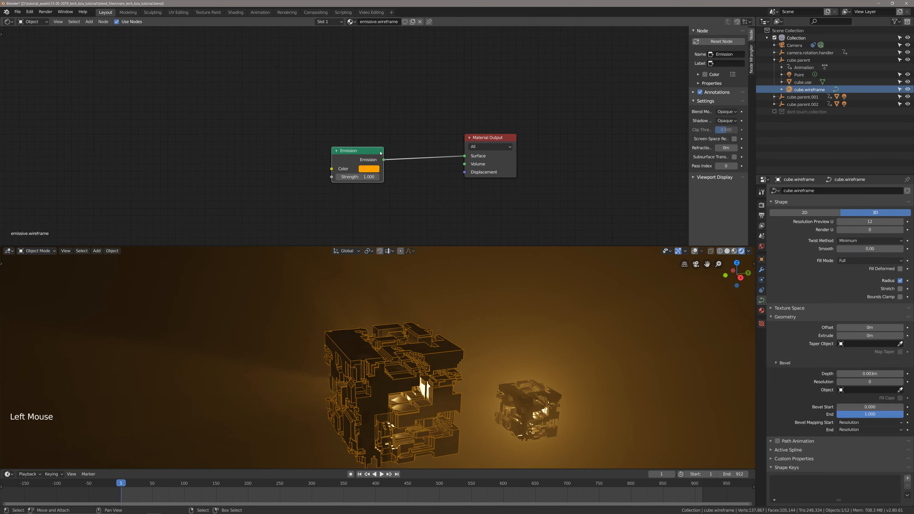
pyautogui.click(368, 168)
pyautogui.click(389, 135)
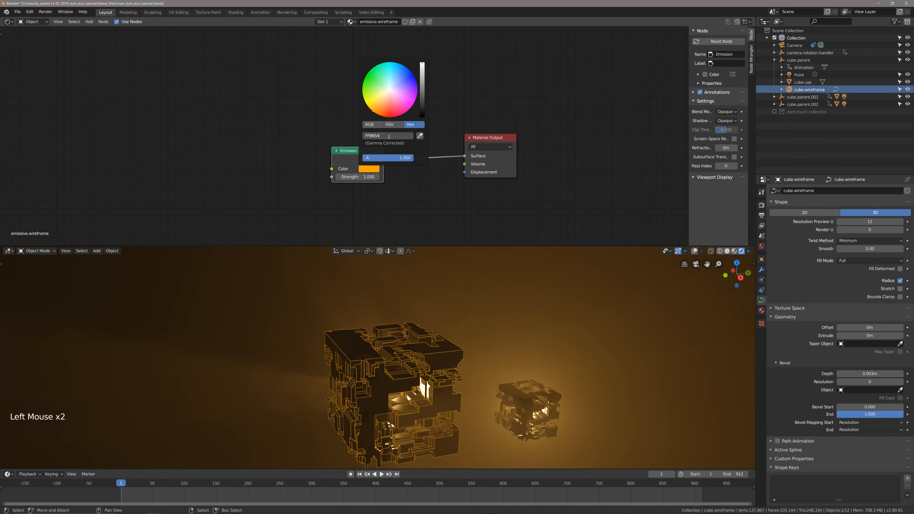
pyautogui.press('Return')
# Set the strength of the wireframe's Emission node to 16.000
pyautogui.scroll(1, 310, 147)
pyautogui.moveTo(359, 180); pyautogui.dragTo(416, 180)
pyautogui.scroll(7, 352, 176)
pyautogui.click(358, 209)
pyautogui.press('Return')
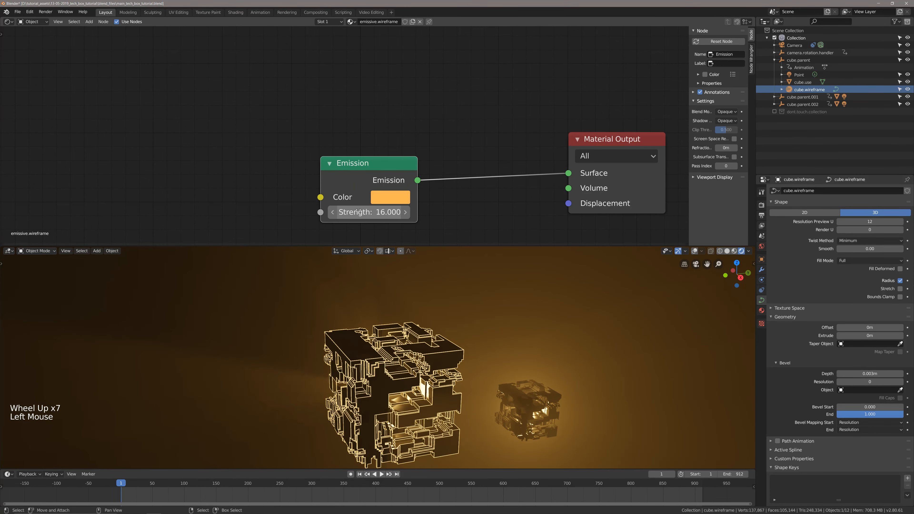
# Try other hues and brightness levels for the wireframe's Emission color and restore it to hex FFB654
pyautogui.click(400, 197)
pyautogui.click(402, 197)
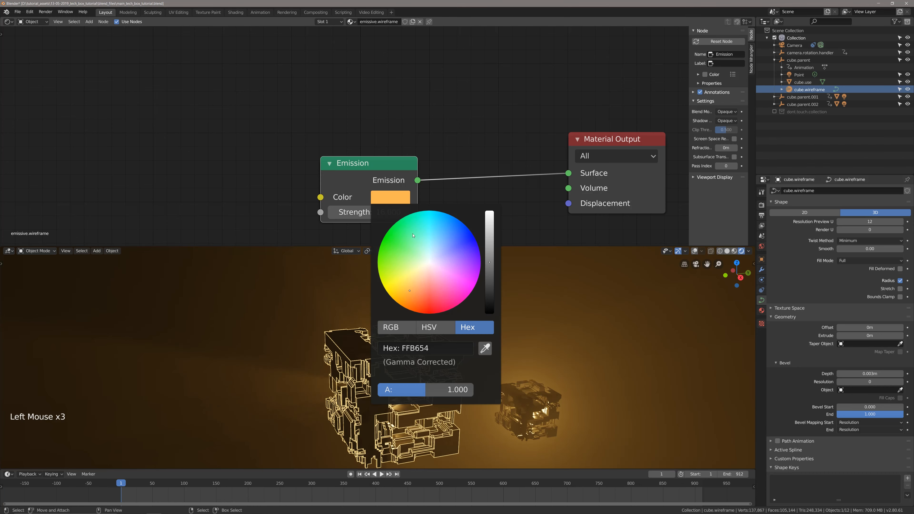
pyautogui.moveTo(490, 267); pyautogui.dragTo(490, 244)
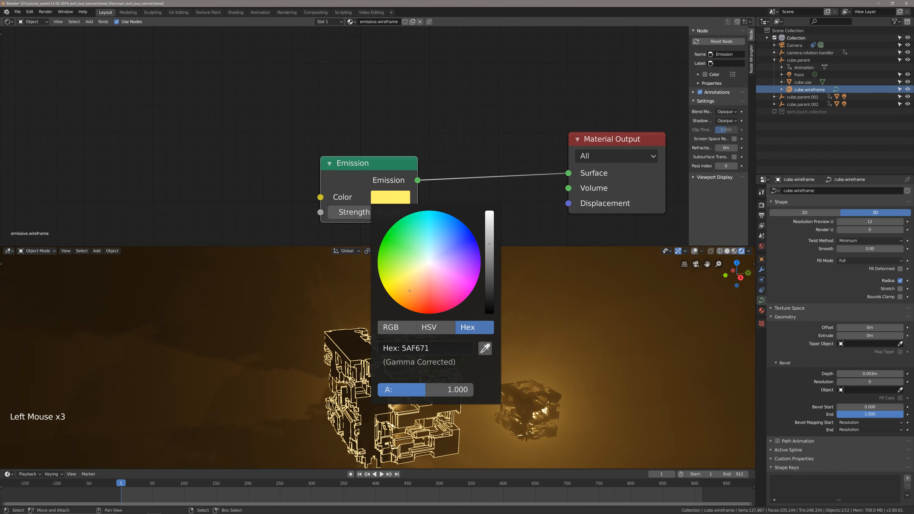
pyautogui.moveTo(409, 291); pyautogui.dragTo(415, 312)
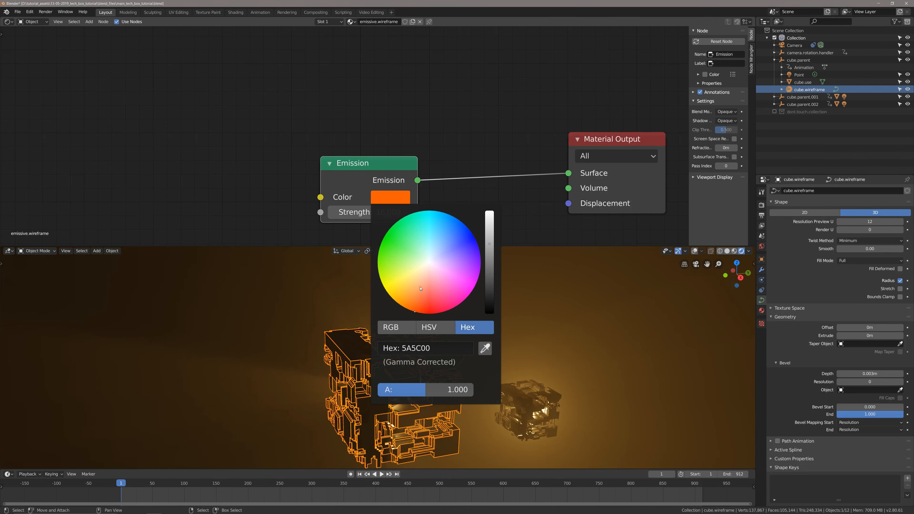
pyautogui.moveTo(405, 275); pyautogui.dragTo(408, 284)
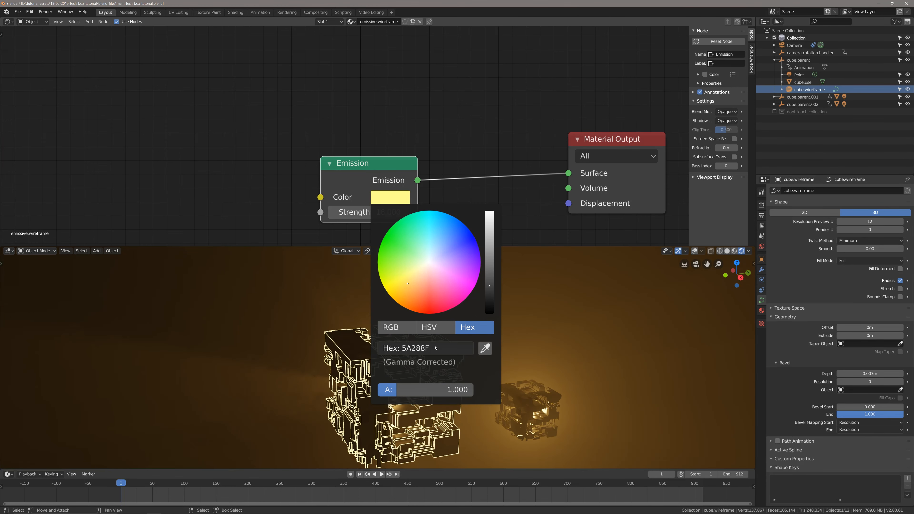
pyautogui.write('FFB654')
pyautogui.press('Return')
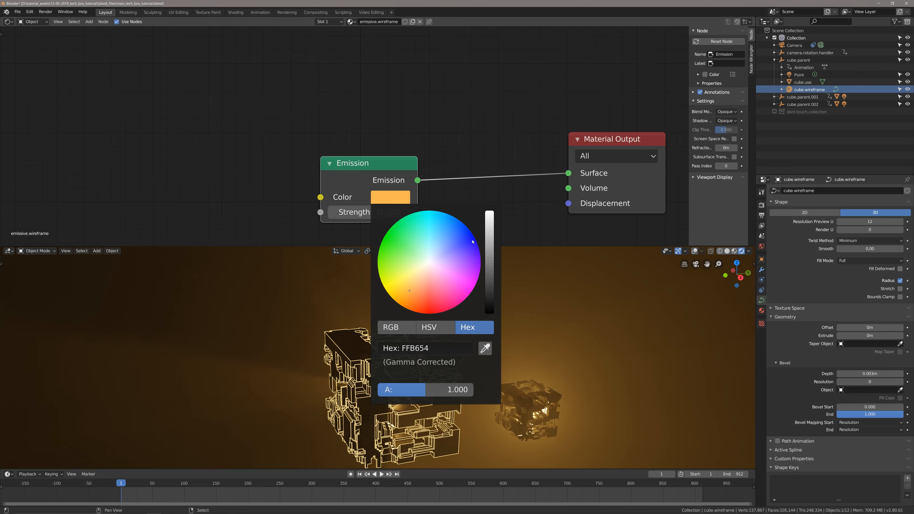
# Brighten the wireframe's Emission color to a light yellow, deselect all objects and save the file
pyautogui.moveTo(491, 262); pyautogui.dragTo(489, 248)
pyautogui.moveTo(403, 360)
pyautogui.mouseDown(button='middle')
pyautogui.moveTo(386, 362)
pyautogui.moveTo(392, 370)
pyautogui.mouseUp(button='middle')
pyautogui.hotkey('alt', 'a')
pyautogui.scroll(1, 389, 366)
pyautogui.hotkey('ctrl', 's')
pyautogui.scroll(3, 391, 370)
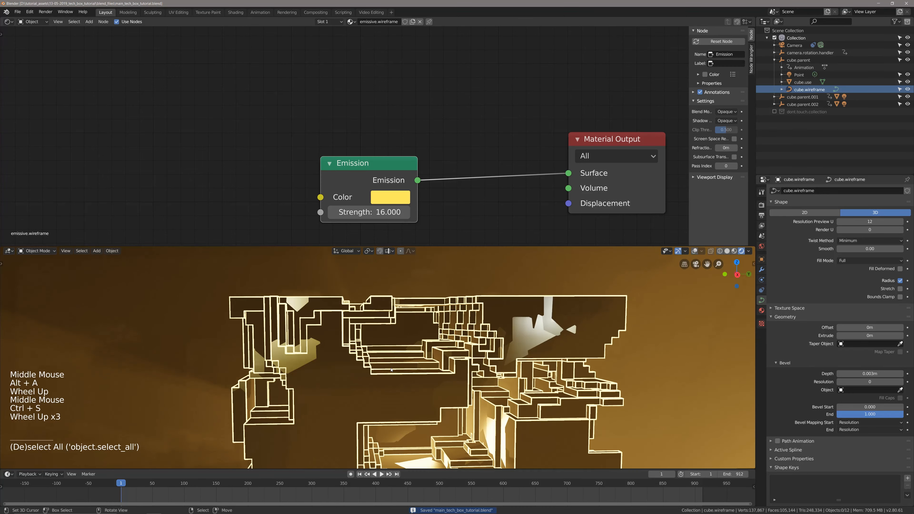
# Enable Bloom in the scene's Eevee render settings and inspect the wireframe's glow from several angles
pyautogui.click(761, 205)
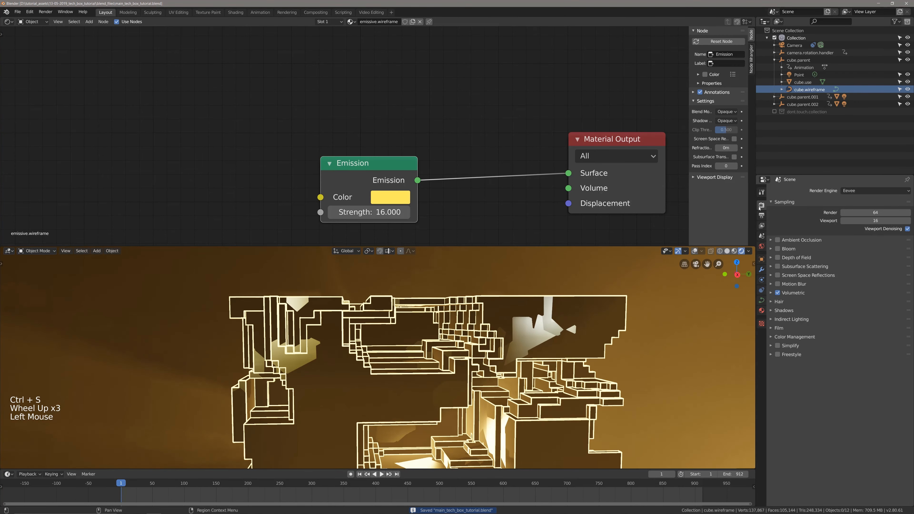
pyautogui.click(778, 249)
pyautogui.scroll(-5, 504, 360)
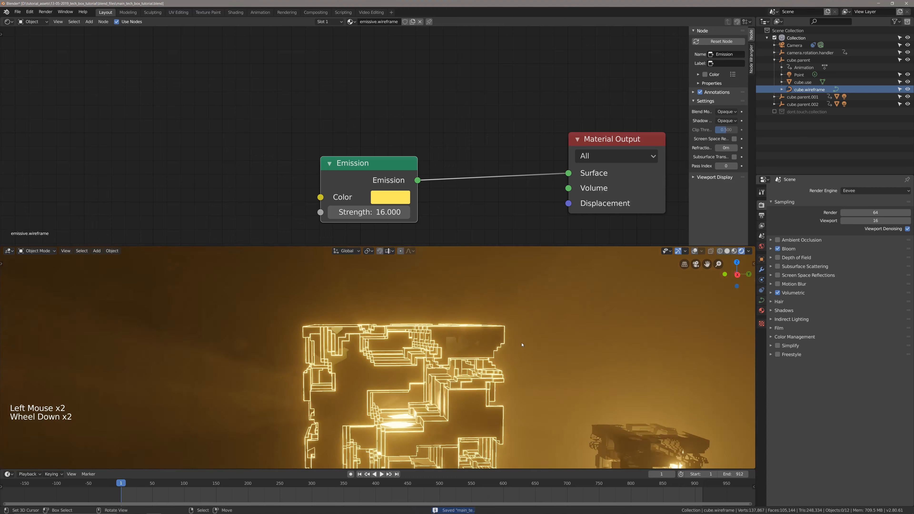
pyautogui.moveTo(504, 361)
pyautogui.mouseDown(button='middle')
pyautogui.moveTo(525, 363)
pyautogui.moveTo(514, 351)
pyautogui.mouseUp(button='middle')
pyautogui.scroll(3, 514, 351)
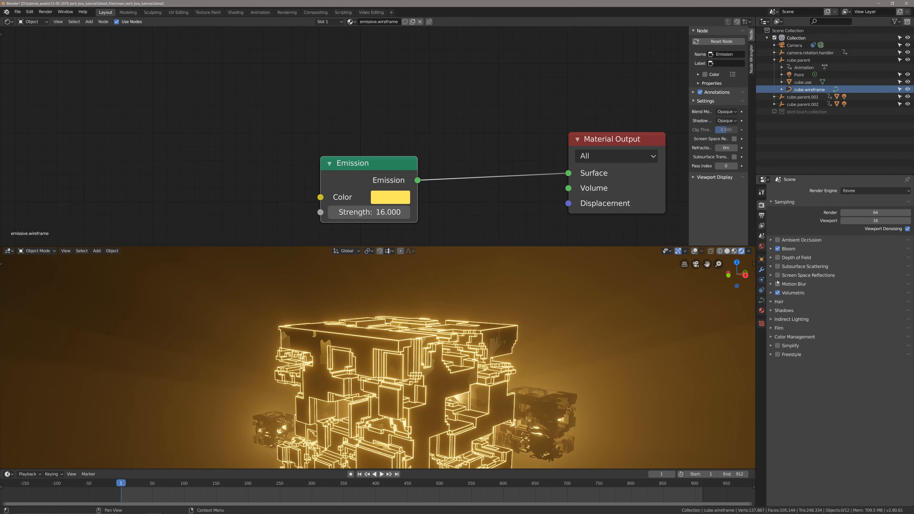
pyautogui.moveTo(612, 326); pyautogui.dragTo(584, 333, button='middle')
pyautogui.scroll(-2, 584, 333)
# Try Screen Space Reflections with Trace Precision 1.000 and turn the effect back off
pyautogui.click(779, 240)
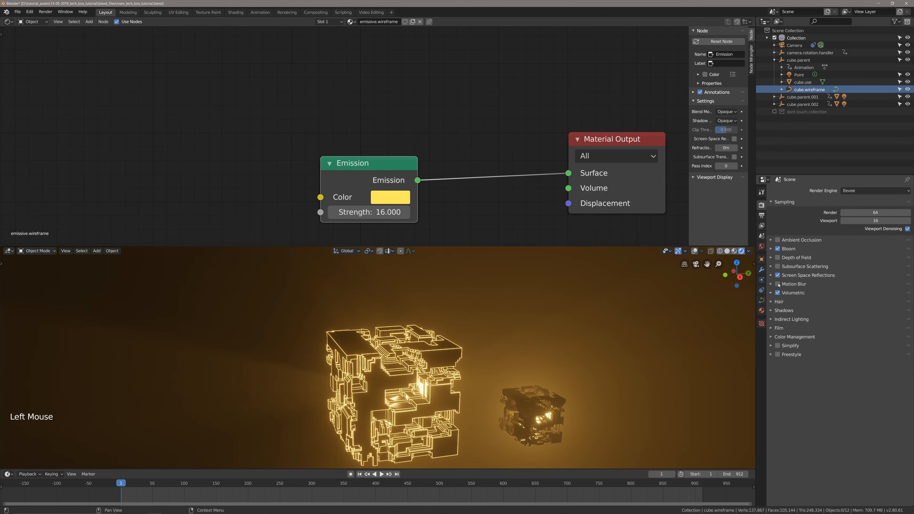
pyautogui.click(828, 275)
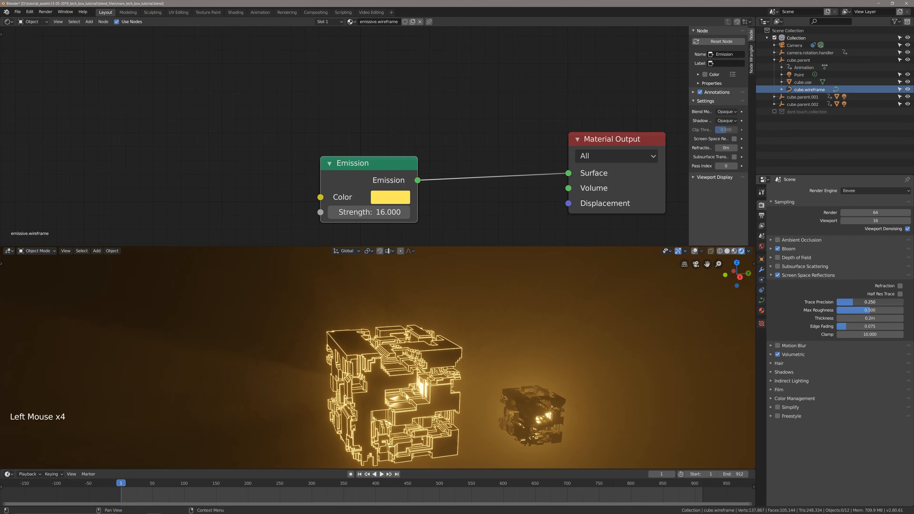
pyautogui.moveTo(518, 371); pyautogui.dragTo(554, 384, button='middle')
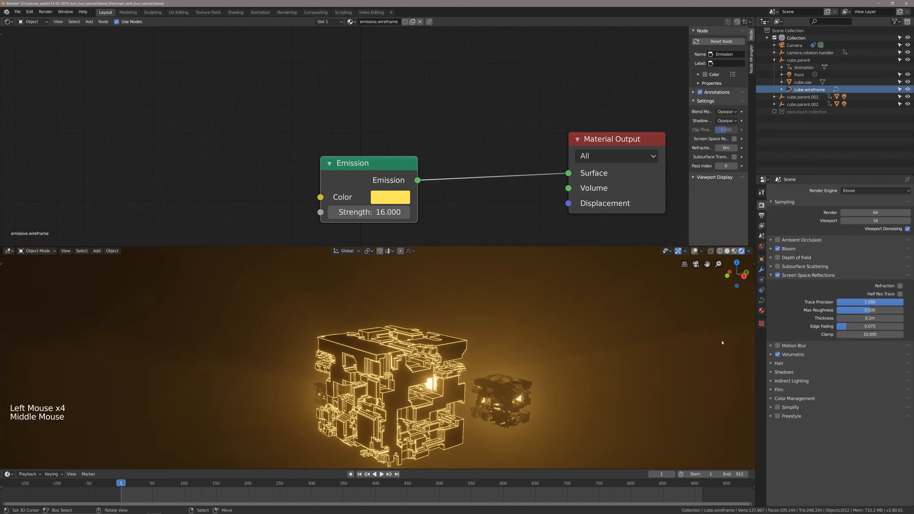
pyautogui.click(778, 276)
pyautogui.keyDown('shift'); pyautogui.moveTo(505, 371); pyautogui.dragTo(518, 376, button='middle'); pyautogui.keyUp('shift')
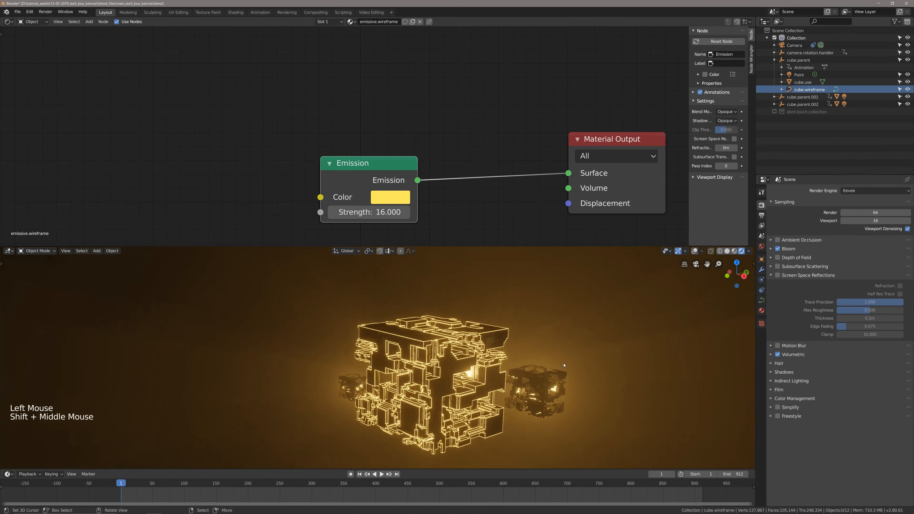
# Save the file and view the scene through the camera, framing the three cubes
pyautogui.hotkey('ctrl', 's')
pyautogui.keyDown('ctrl'); pyautogui.scroll(-2, 519, 376); pyautogui.keyUp('ctrl')
pyautogui.scroll(-1, 519, 376)
pyautogui.scroll(1, 518, 376)
pyautogui.press('KP_0')
pyautogui.scroll(9, 518, 376)
pyautogui.keyDown('shift'); pyautogui.moveTo(418, 338); pyautogui.dragTo(388, 391, button='middle'); pyautogui.keyUp('shift')
pyautogui.scroll(2, 388, 390)
pyautogui.scroll(-8, 389, 390)
pyautogui.scroll(1, 388, 390)
pyautogui.scroll(-2, 388, 391)
pyautogui.scroll(5, 389, 390)
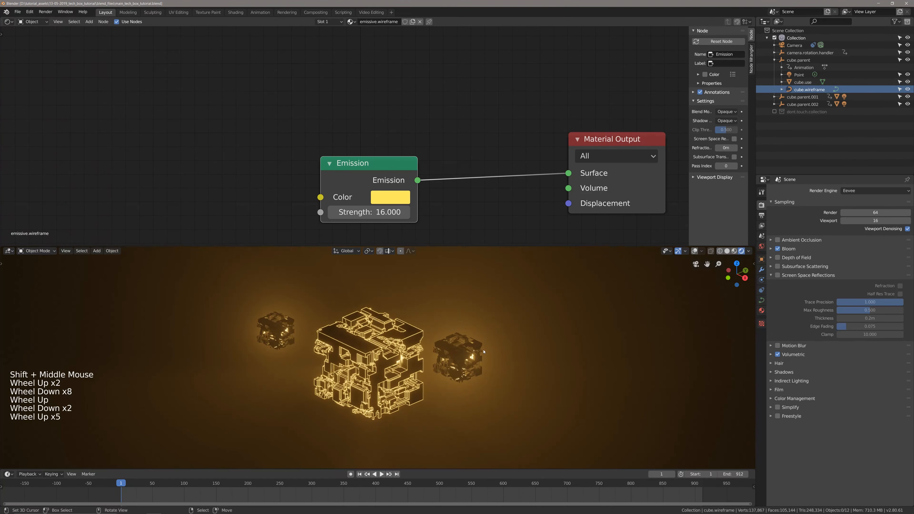
# Set the cube.wireframe curve's bevel End factor to 0.000 and save the file
pyautogui.click(806, 90)
pyautogui.click(762, 300)
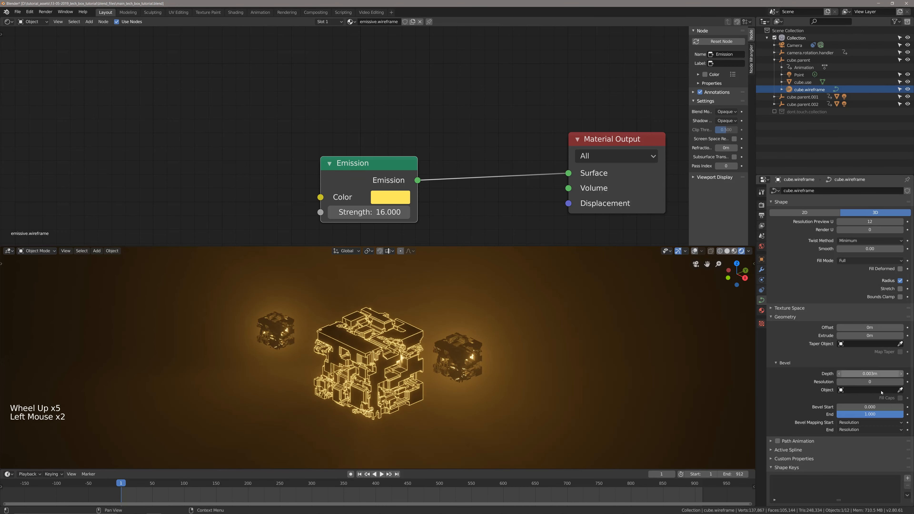
pyautogui.moveTo(901, 414); pyautogui.dragTo(837, 414)
pyautogui.hotkey('ctrl', 's')
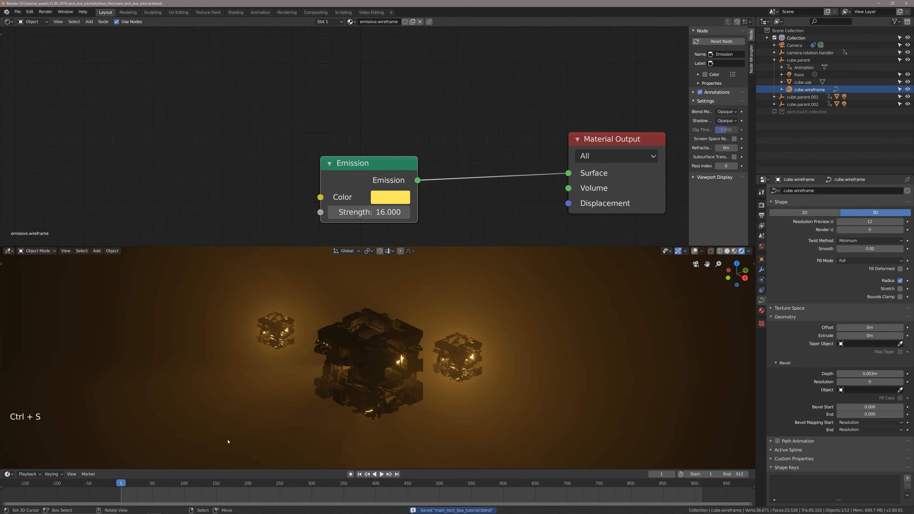
# Scrub the animation to frame 400 in the full camera view and save the file
pyautogui.moveTo(122, 487); pyautogui.dragTo(377, 493)
pyautogui.scroll(-6, 422, 404)
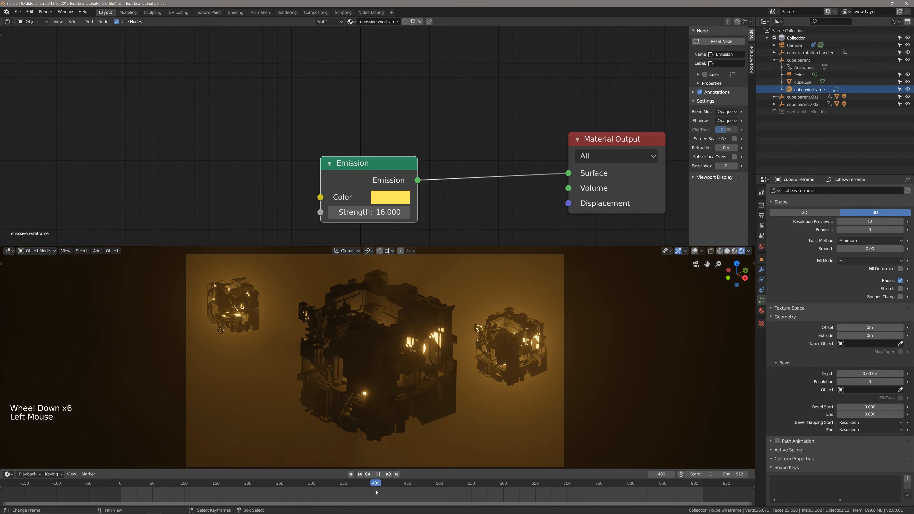
pyautogui.moveTo(377, 492); pyautogui.dragTo(376, 492)
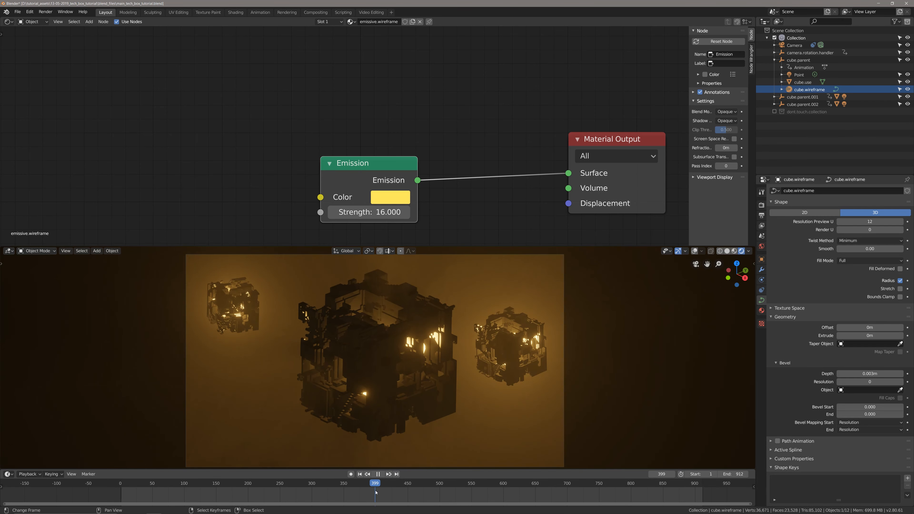
pyautogui.hotkey('ctrl', 's')
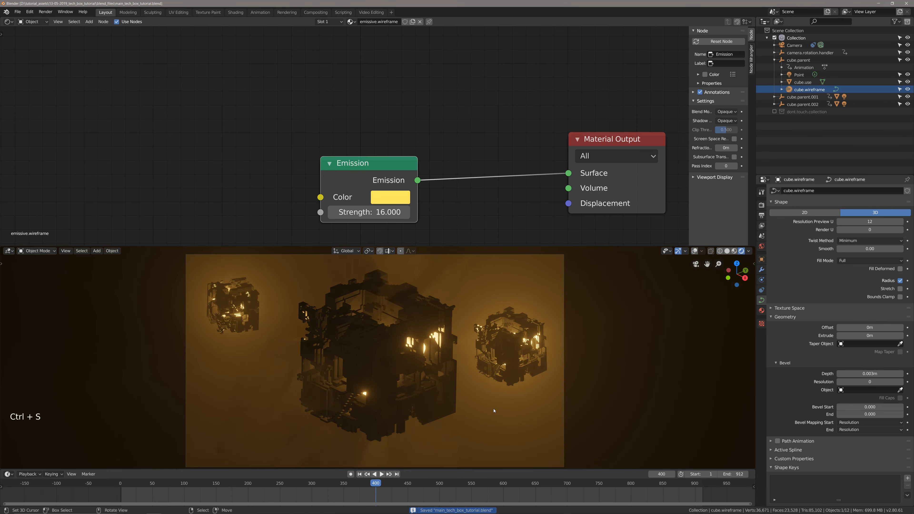
# Keyframe the cube.wireframe curve's bevel End factor at 0.000 on frames 1 and 400
pyautogui.hotkey('shift', 'Left')
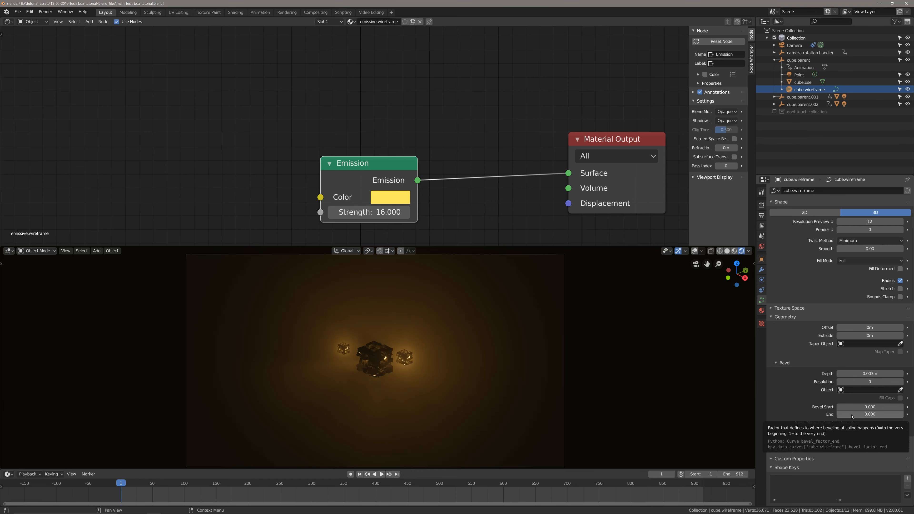
pyautogui.press('i')
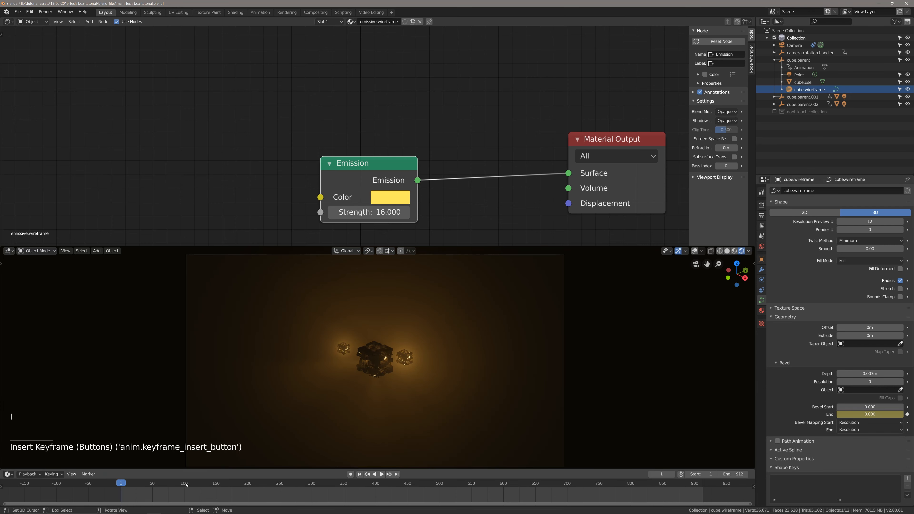
pyautogui.moveTo(206, 492); pyautogui.dragTo(375, 494)
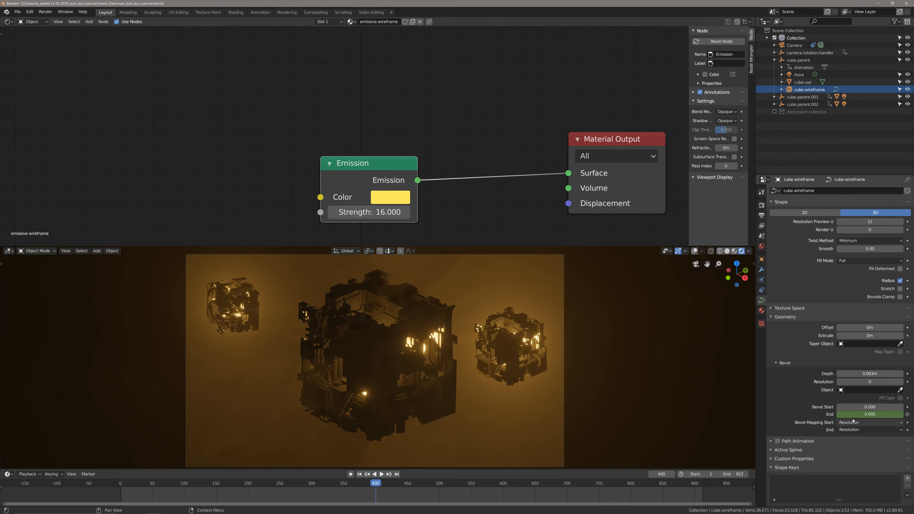
pyautogui.press('i')
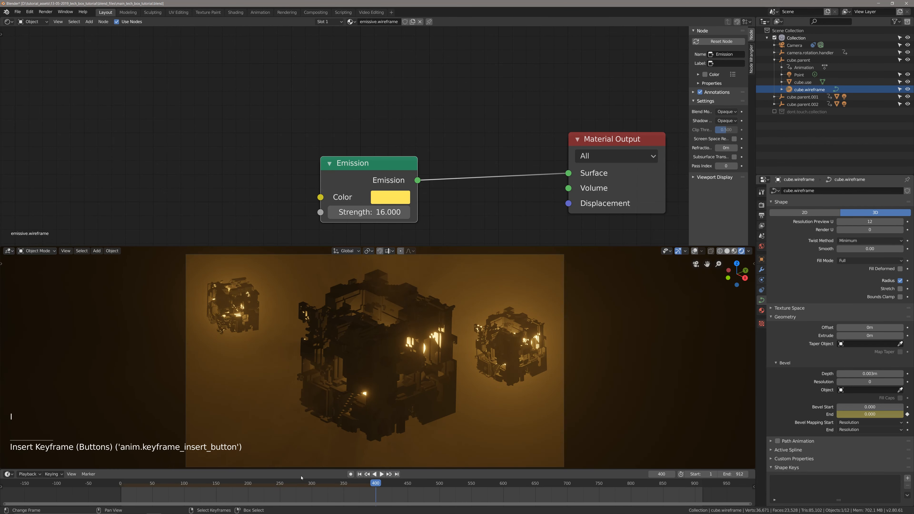
# Set the cube.wireframe curve's bevel End factor to 1.000 at frame 545 and keyframe it
pyautogui.scroll(-5, 281, 490)
pyautogui.middleClick(280, 490)
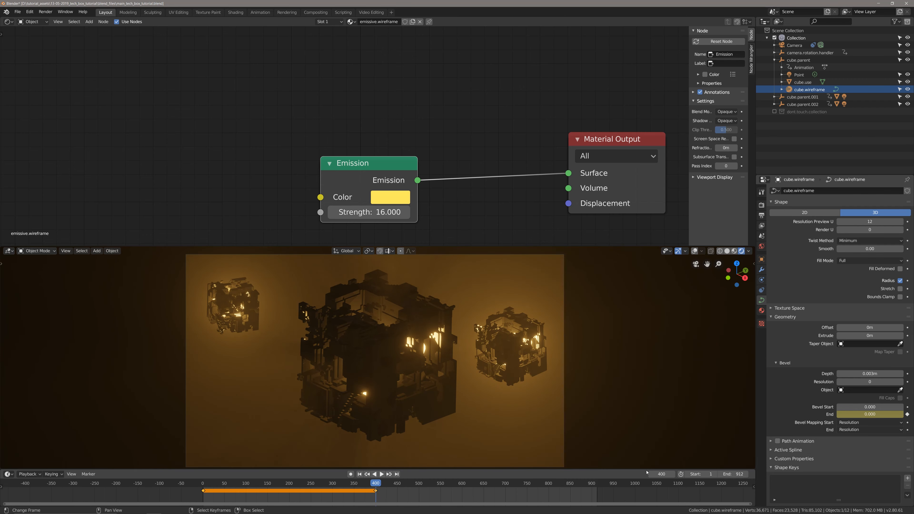
pyautogui.scroll(2, 386, 492)
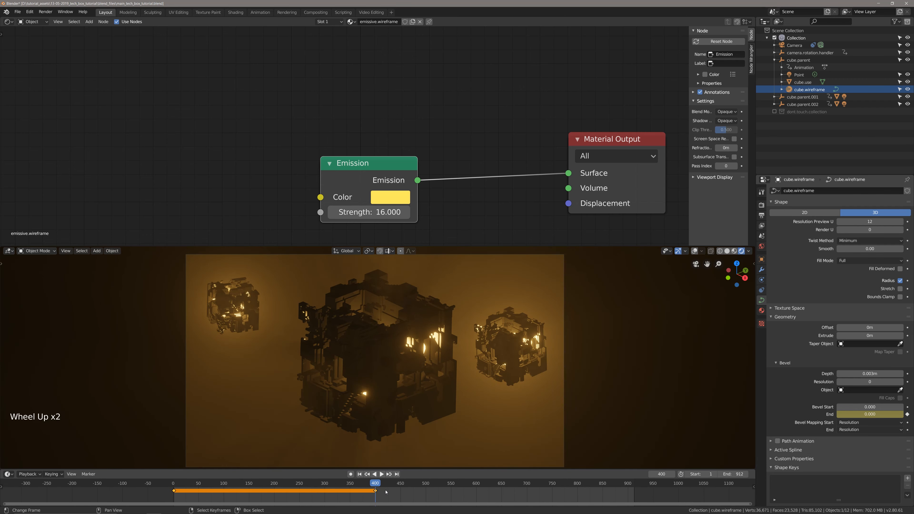
pyautogui.scroll(3, 386, 492)
pyautogui.moveTo(387, 490); pyautogui.dragTo(468, 490)
pyautogui.click(863, 408)
pyautogui.click(862, 414)
pyautogui.click(862, 414)
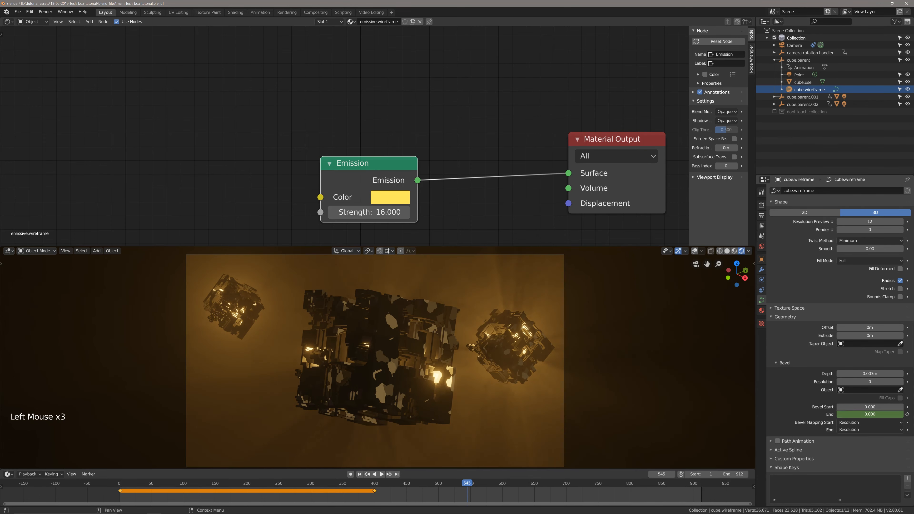
pyautogui.press('Return')
pyautogui.press('i')
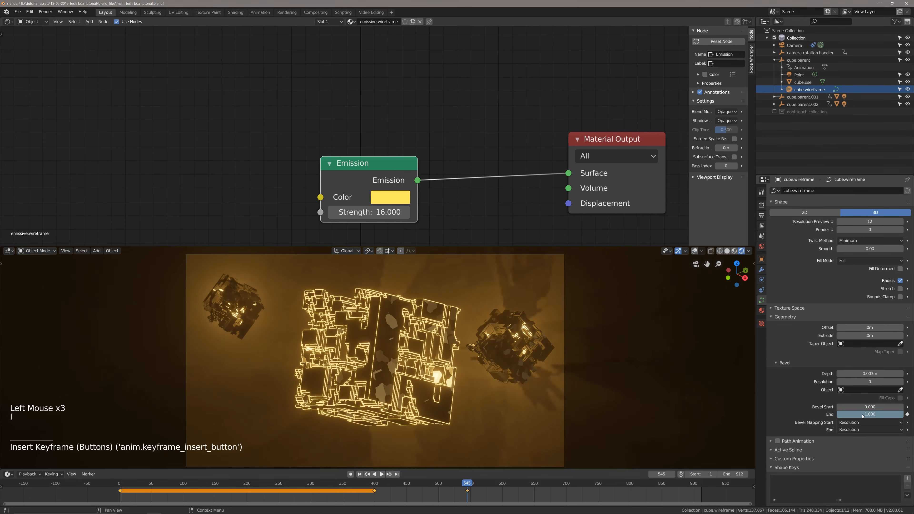
# Scrub and play back the animation to check the wireframe's reveal, finishing on frame 400
pyautogui.moveTo(462, 494); pyautogui.dragTo(384, 490)
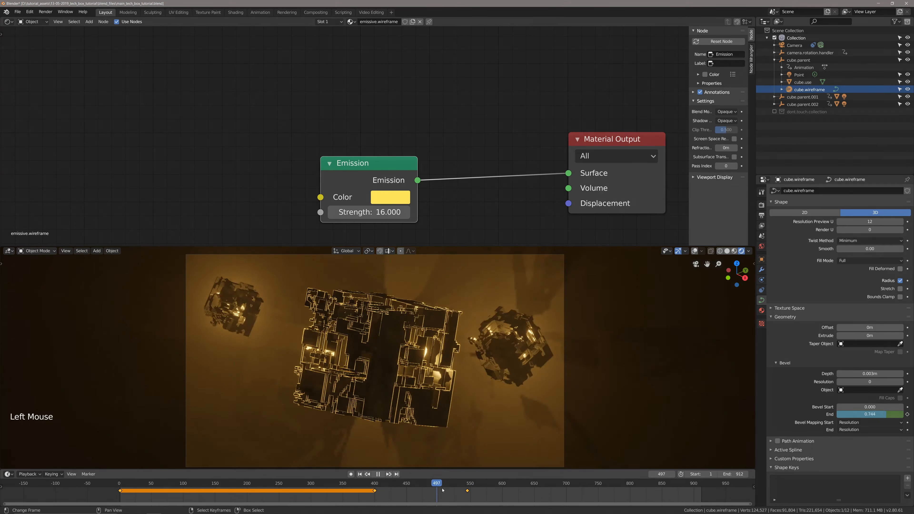
pyautogui.click(115, 487)
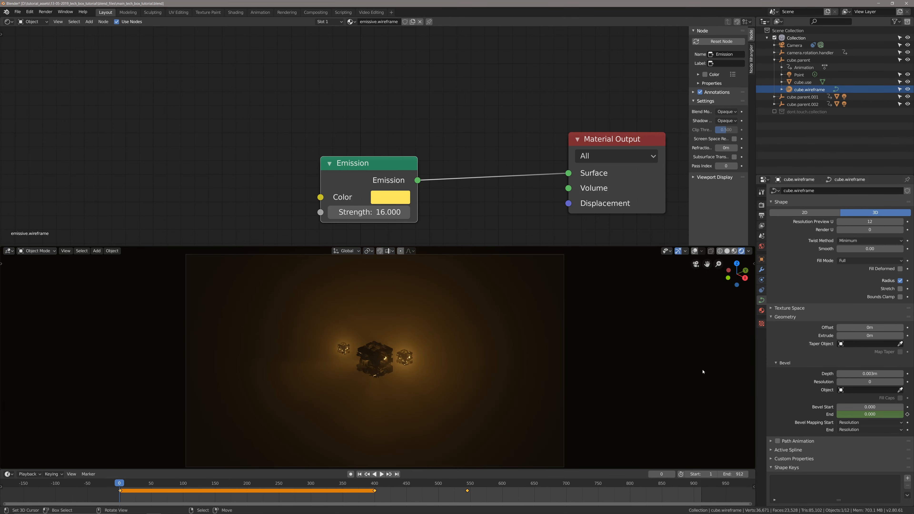
pyautogui.press('space')
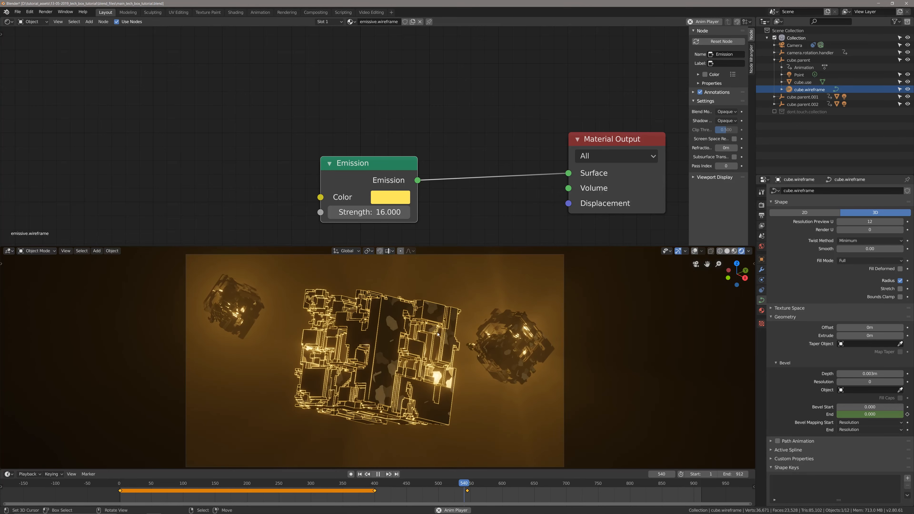
pyautogui.press('space')
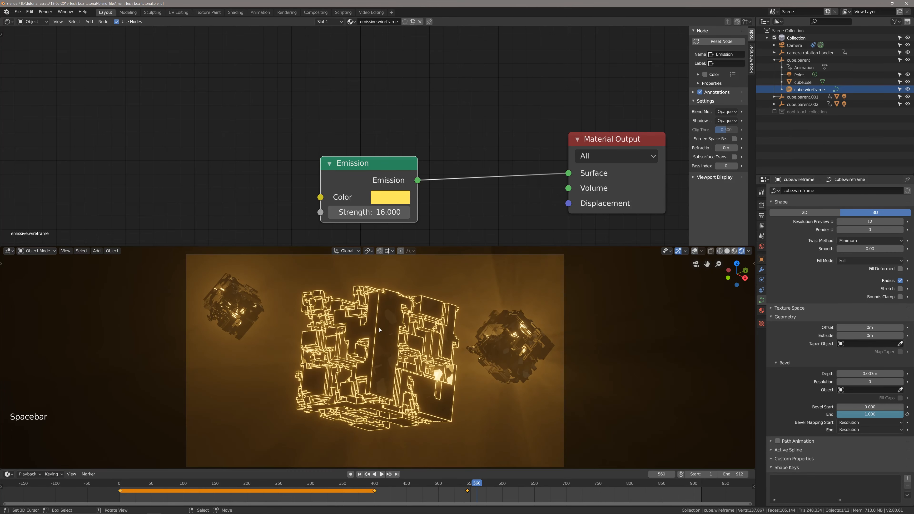
pyautogui.moveTo(385, 497); pyautogui.dragTo(342, 496)
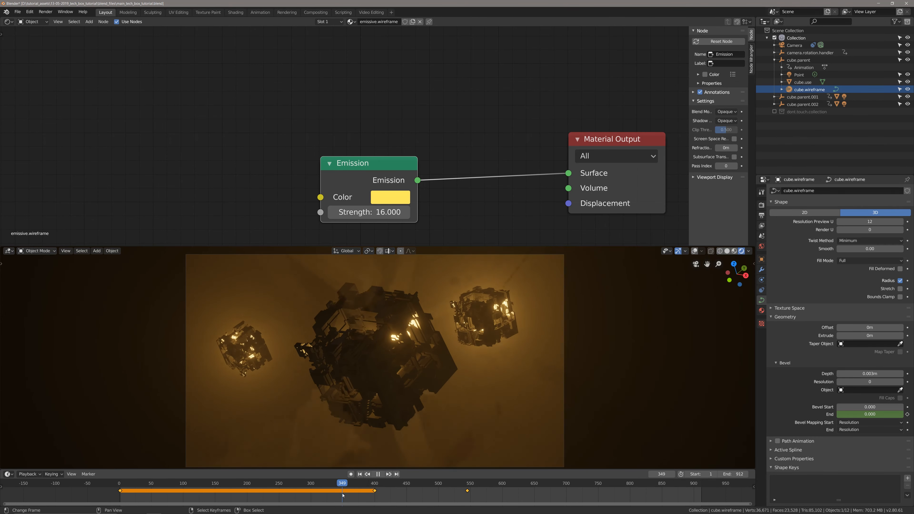
pyautogui.press('space')
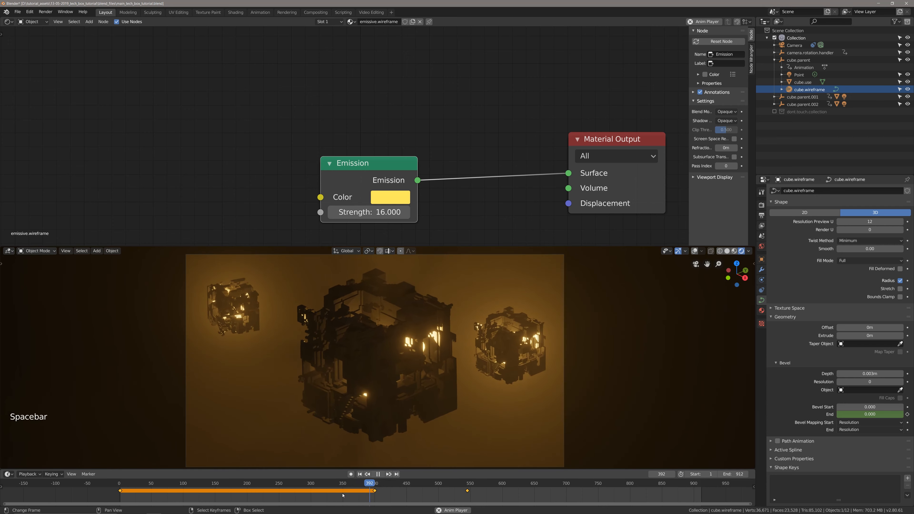
pyautogui.press('space')
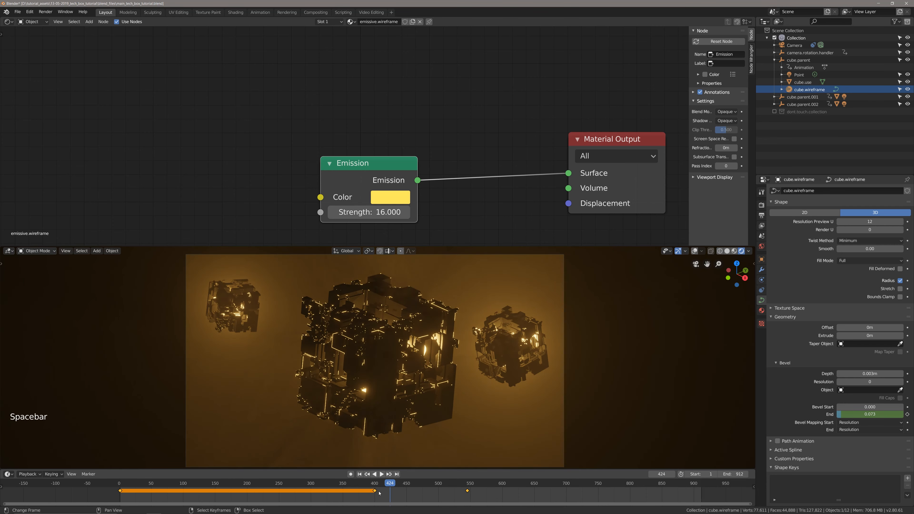
pyautogui.moveTo(379, 494)
pyautogui.mouseDown()
pyautogui.moveTo(316, 491)
pyautogui.moveTo(374, 490)
pyautogui.mouseUp()
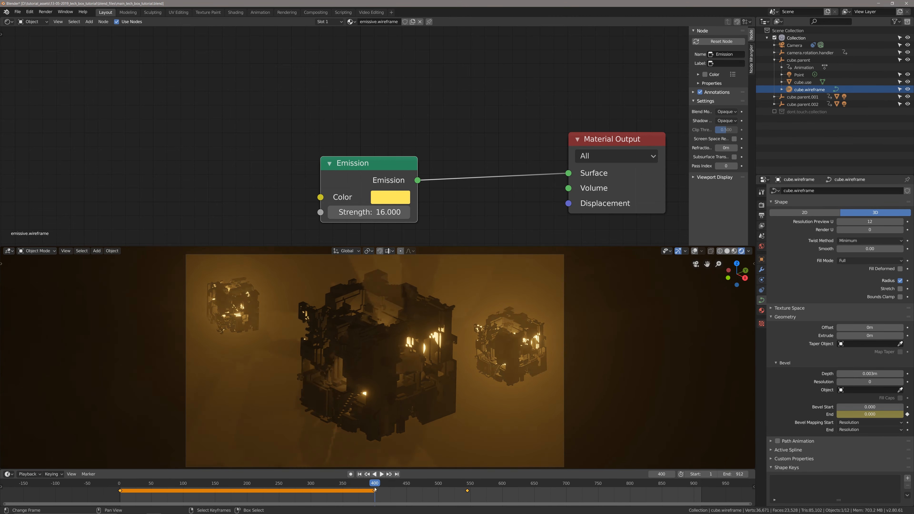
# Return the animation to frame 0 in solid shading and save the file
pyautogui.moveTo(374, 489); pyautogui.dragTo(62, 504)
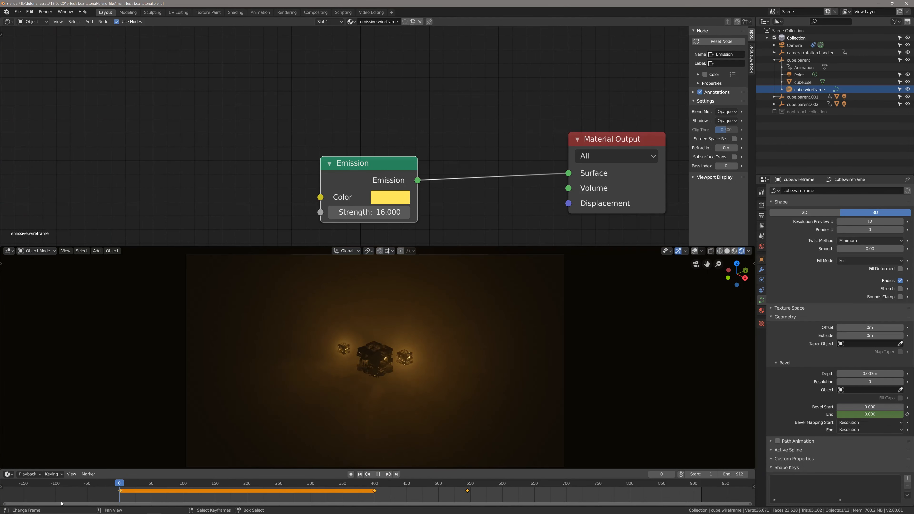
pyautogui.moveTo(121, 499)
pyautogui.mouseDown()
pyautogui.moveTo(670, 495)
pyautogui.moveTo(119, 497)
pyautogui.mouseUp()
pyautogui.hotkey('ctrl', 's')
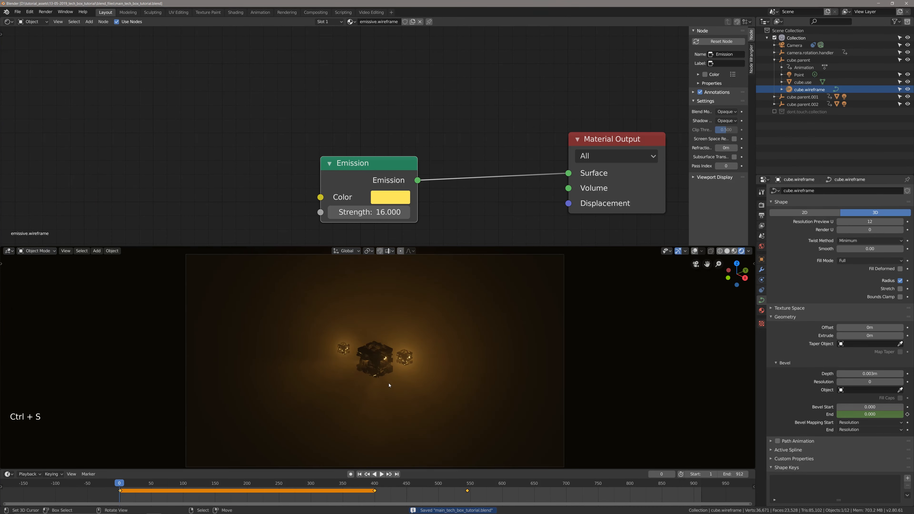
pyautogui.click(433, 366)
pyautogui.hotkey('ctrl', 's')
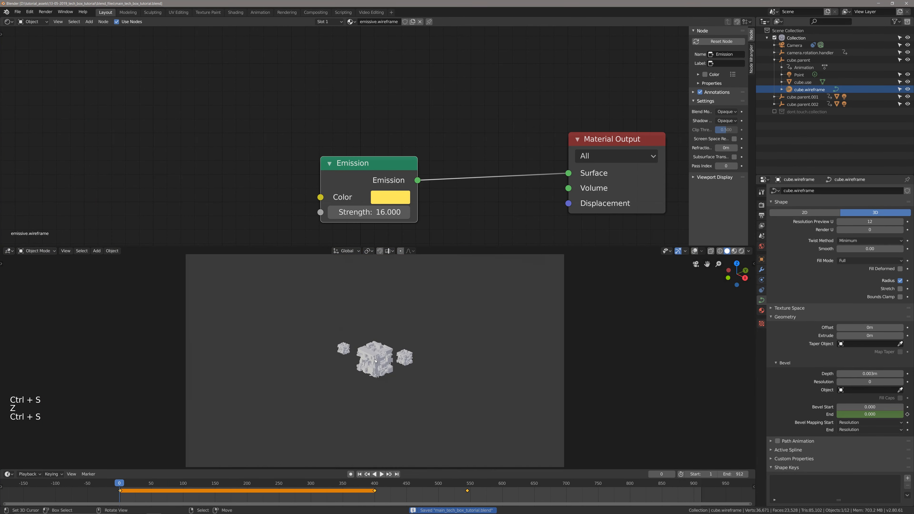
# Leave the camera view for a perspective view with overlays shown, deselect all objects and save the file
pyautogui.press('KP_0')
pyautogui.press('z')
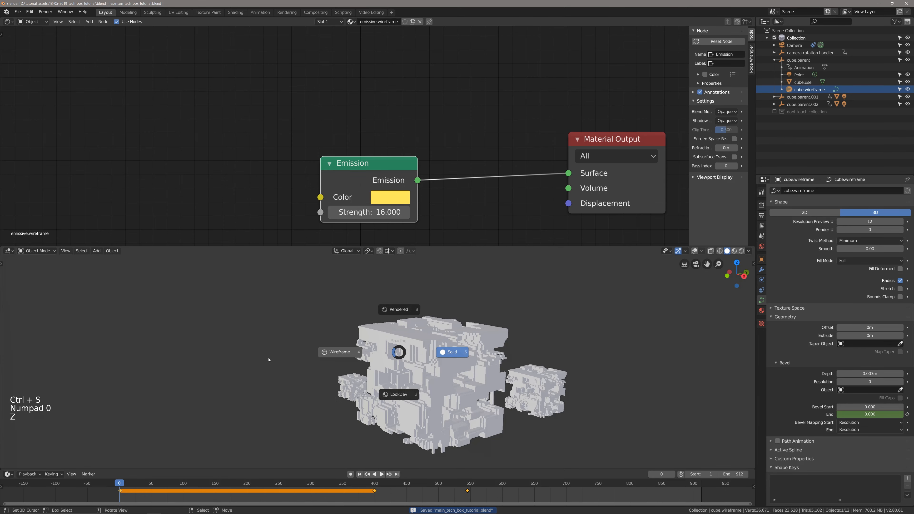
pyautogui.click(397, 356)
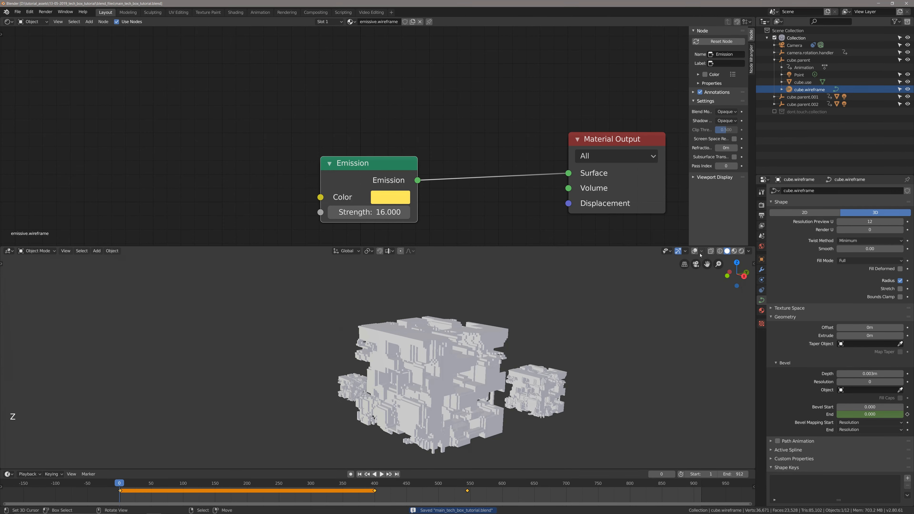
pyautogui.moveTo(398, 356)
pyautogui.keyDown('shift'); pyautogui.mouseDown(button='middle')
pyautogui.moveTo(467, 391)
pyautogui.moveTo(420, 359)
pyautogui.moveTo(409, 376)
pyautogui.mouseUp(button='middle'); pyautogui.keyUp('shift')
pyautogui.scroll(-3, 434, 379)
pyautogui.hotkey('ctrl', 's')
pyautogui.hotkey('alt', 'a')
pyautogui.scroll(-4, 443, 382)
pyautogui.scroll(2, 454, 385)
pyautogui.scroll(-3, 467, 391)
pyautogui.scroll(2, 454, 382)
pyautogui.hotkey('ctrl', 's')
pyautogui.scroll(6, 453, 381)
pyautogui.keyDown('shift'); pyautogui.scroll(1, 432, 367); pyautogui.keyUp('shift')
pyautogui.scroll(-1, 420, 358)
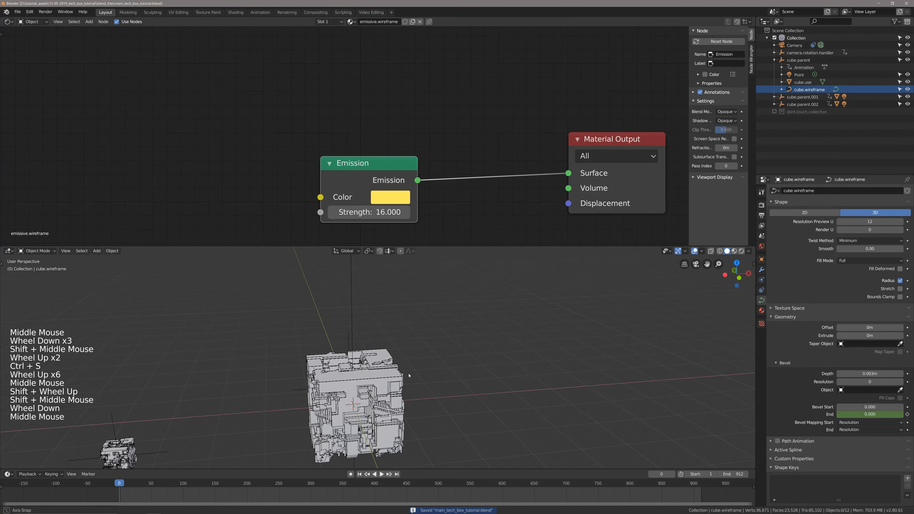
# Enable Depth of Field in the Eevee render settings
pyautogui.hotkey('shift', 'a')
pyautogui.moveTo(409, 376)
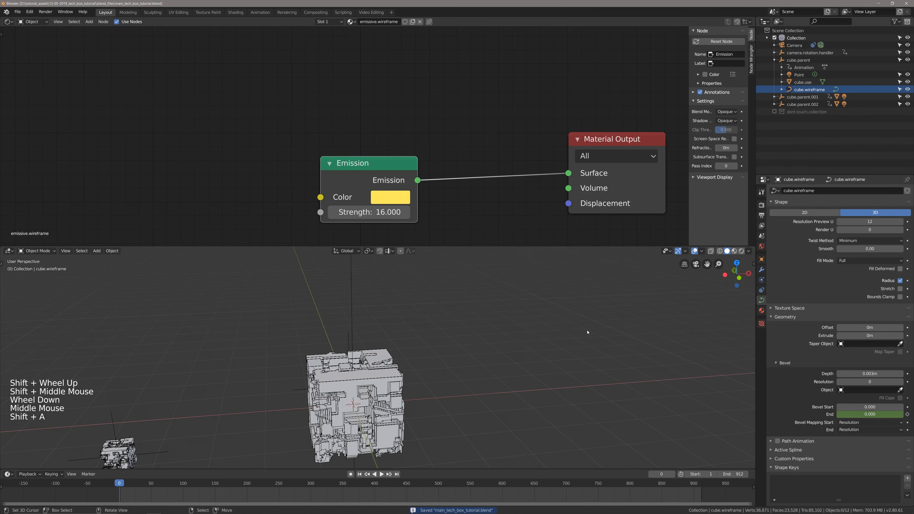
pyautogui.scroll(-3, 508, 358)
pyautogui.scroll(2, 508, 357)
pyautogui.hotkey('shift', 'a')
pyautogui.moveTo(508, 357)
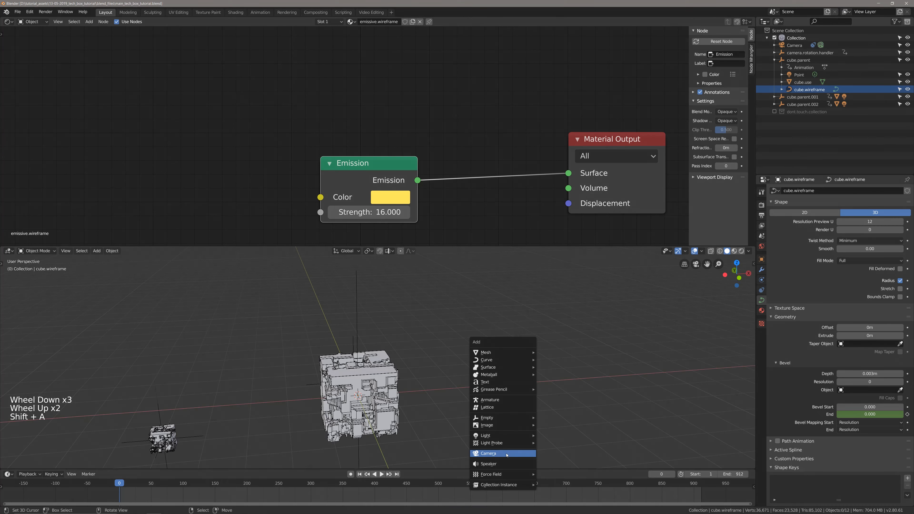
pyautogui.click(762, 205)
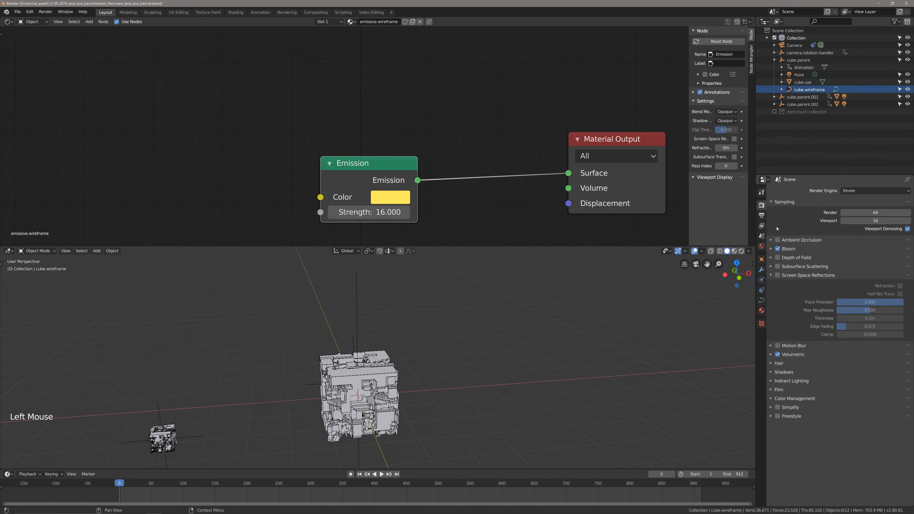
pyautogui.click(778, 257)
# Add a sphere empty at the centre of the main cube and scale it up to about 1.108
pyautogui.moveTo(450, 346); pyautogui.dragTo(517, 329, button='middle')
pyautogui.hotkey('shift', 'a')
pyautogui.moveTo(518, 329)
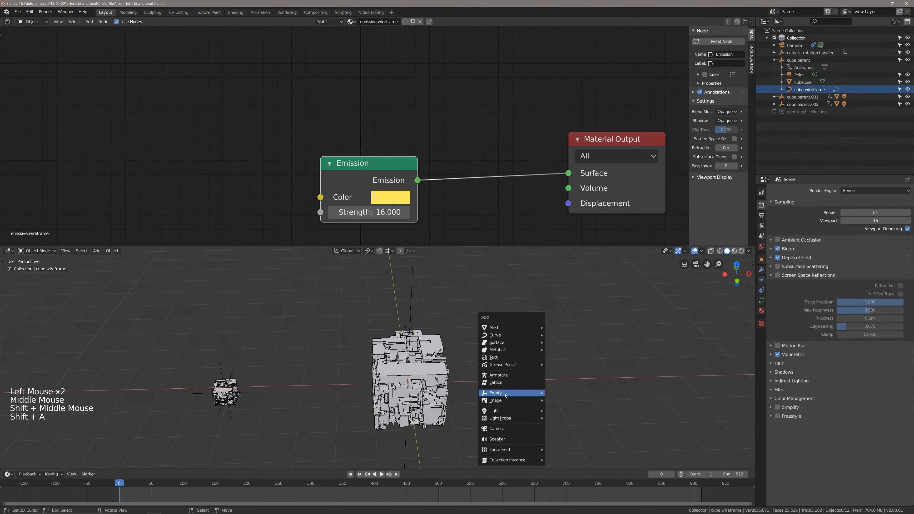
pyautogui.moveTo(529, 393)
pyautogui.click(570, 426)
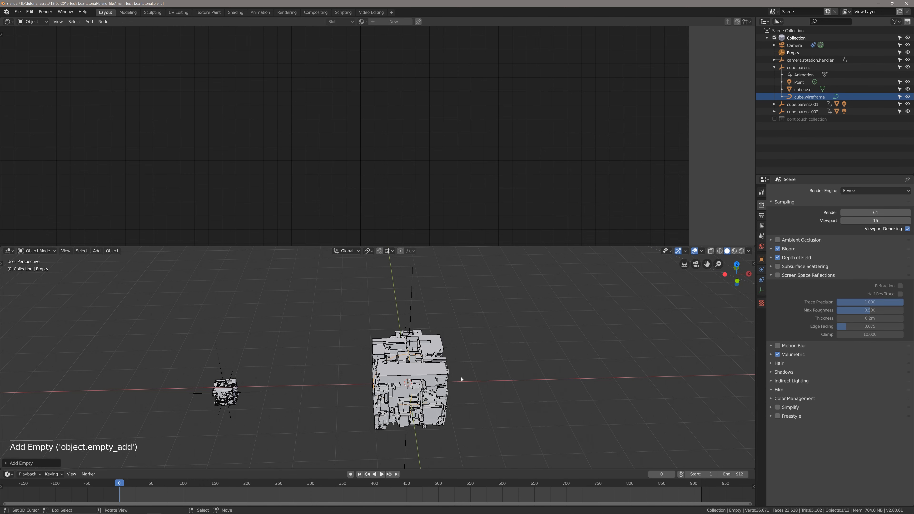
pyautogui.scroll(-1, 461, 378)
pyautogui.scroll(1, 462, 378)
pyautogui.moveTo(461, 378); pyautogui.dragTo(466, 366, button='middle')
pyautogui.press('s')
pyautogui.click(473, 364)
# Rename the new empty as camera.dof.handler and save the file
pyautogui.press('F2')
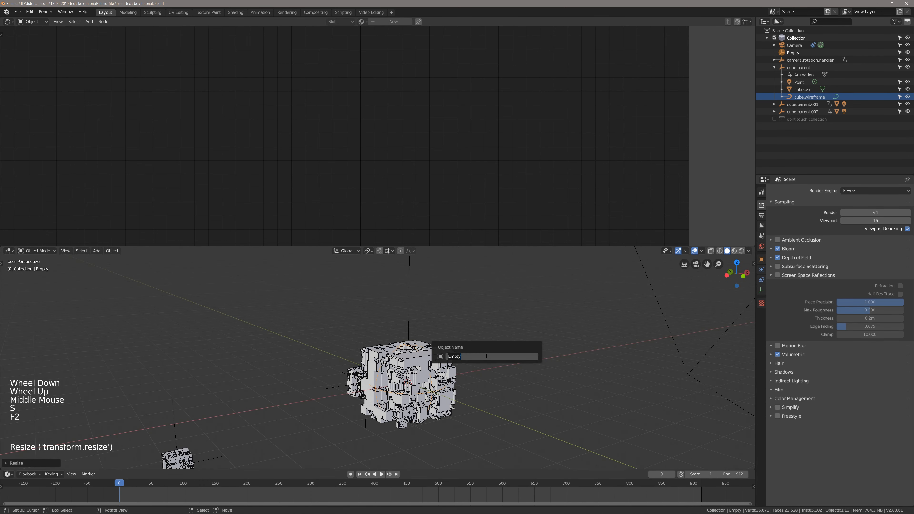
pyautogui.write('camera.dof')
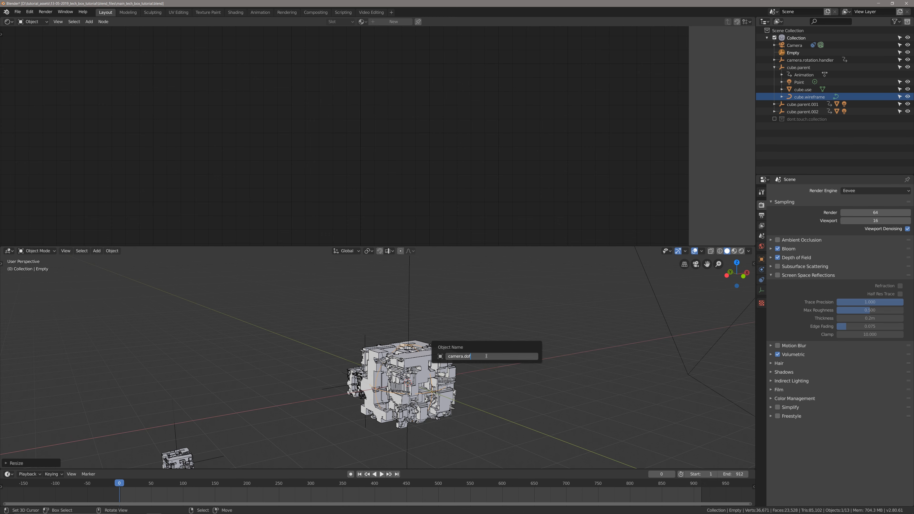
pyautogui.write('.handler')
pyautogui.press('Return')
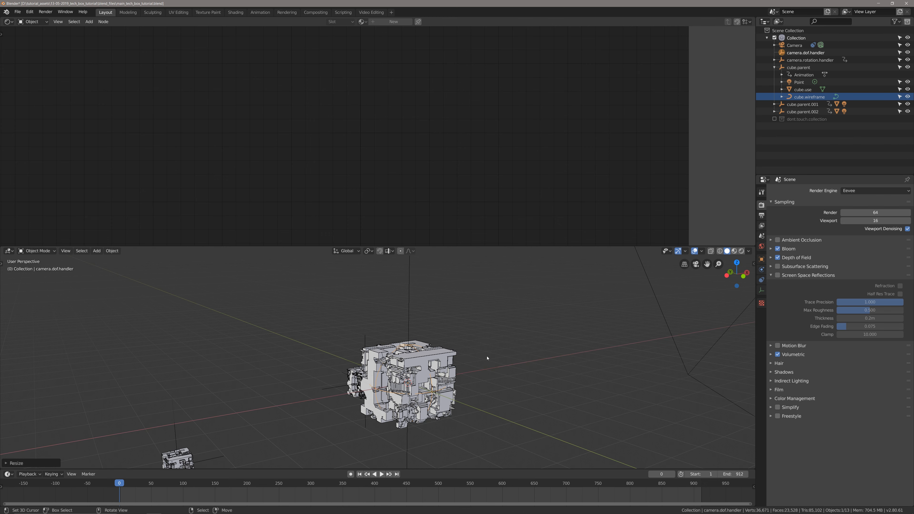
pyautogui.scroll(-2, 489, 363)
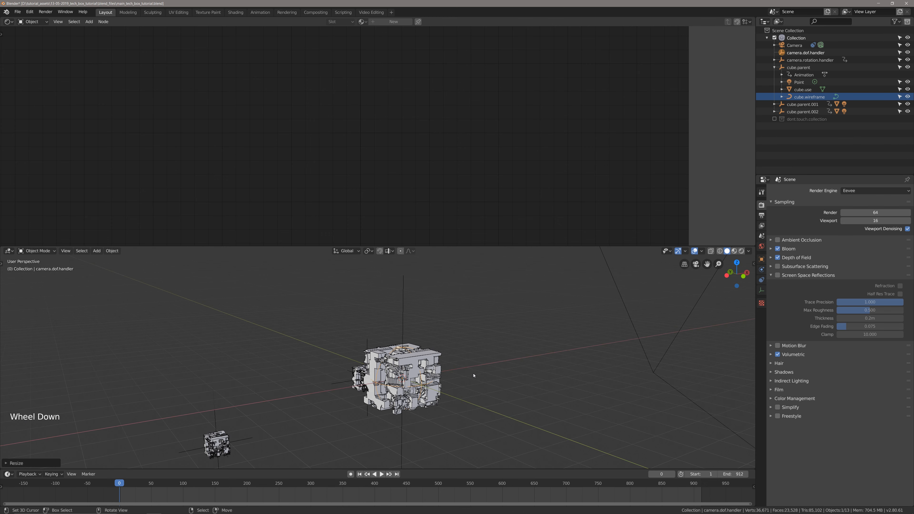
pyautogui.moveTo(475, 374); pyautogui.dragTo(457, 380, button='middle')
pyautogui.hotkey('ctrl', 's')
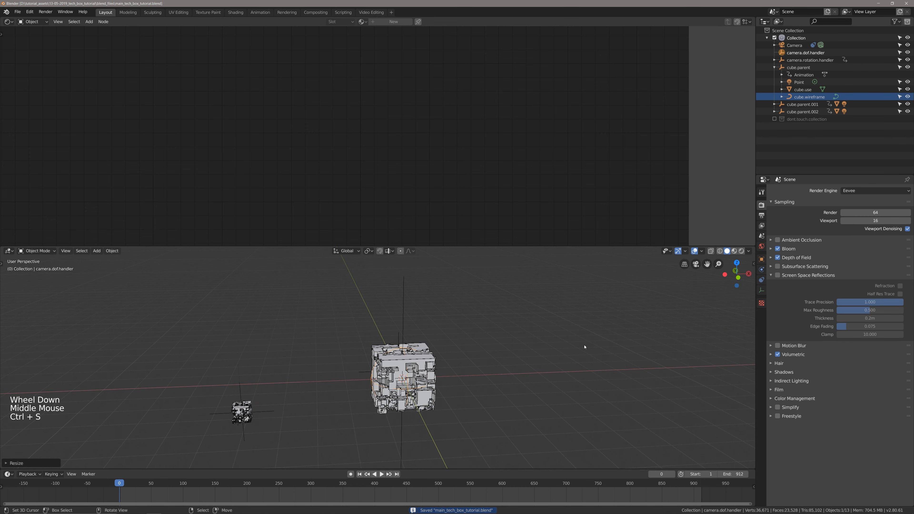
# Set the Camera's depth of field to focus on the camera.dof.handler object
pyautogui.click(762, 290)
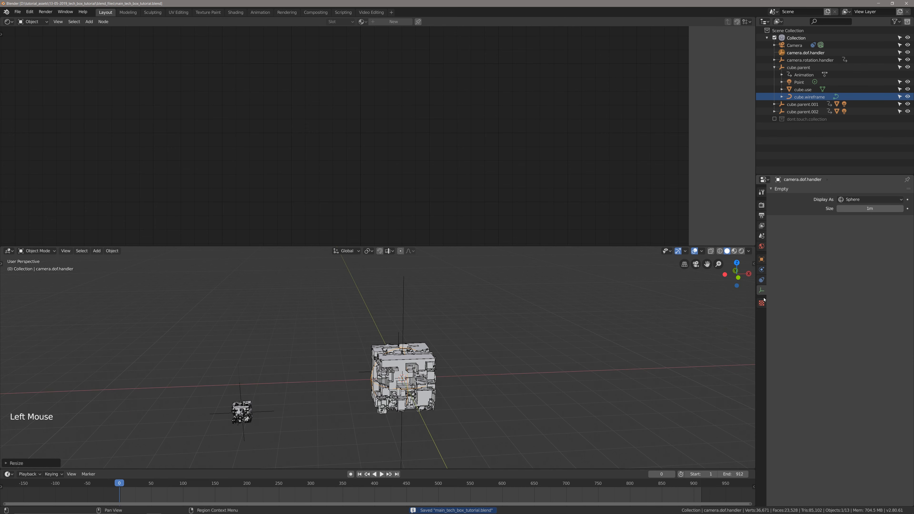
pyautogui.click(794, 45)
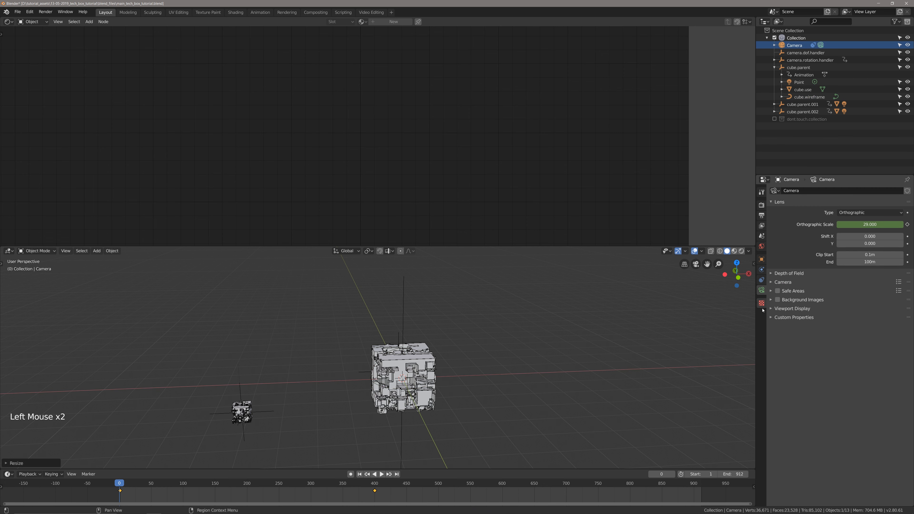
pyautogui.click(771, 274)
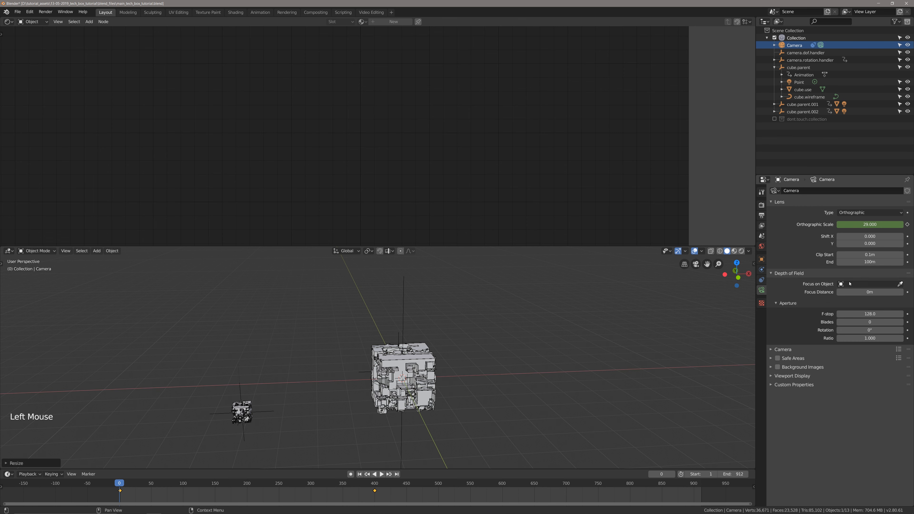
pyautogui.click(857, 285)
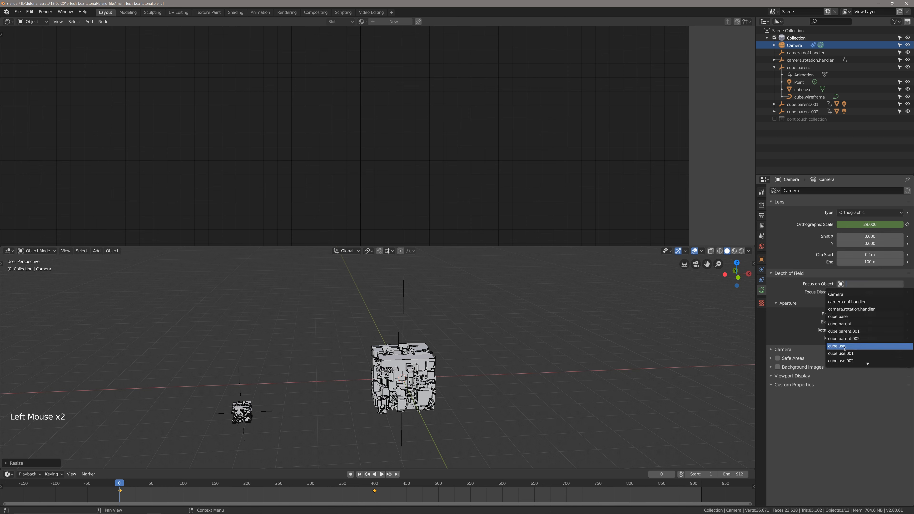
pyautogui.click(847, 302)
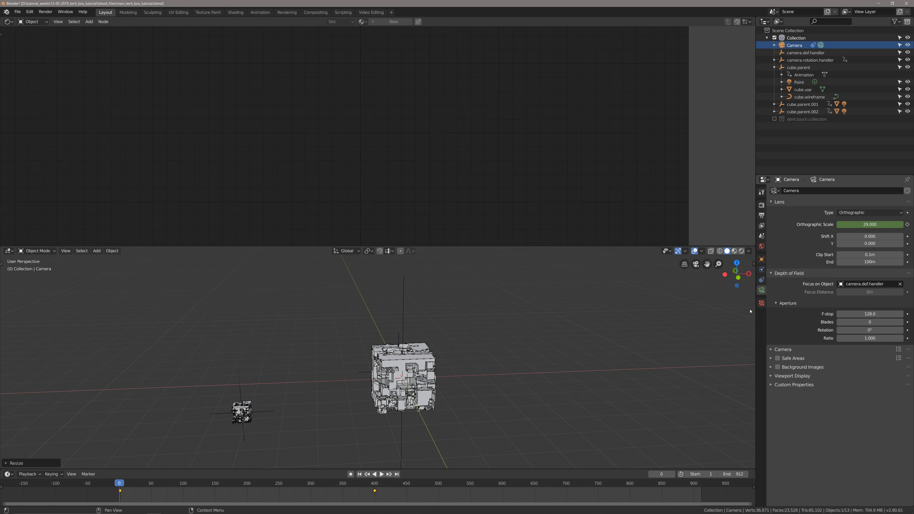
# Set the camera's aperture F-stop to 0.1 in the rendered camera view with overlays hidden, and save the file
pyautogui.moveTo(533, 357); pyautogui.dragTo(564, 355, button='middle')
pyautogui.press('KP_0')
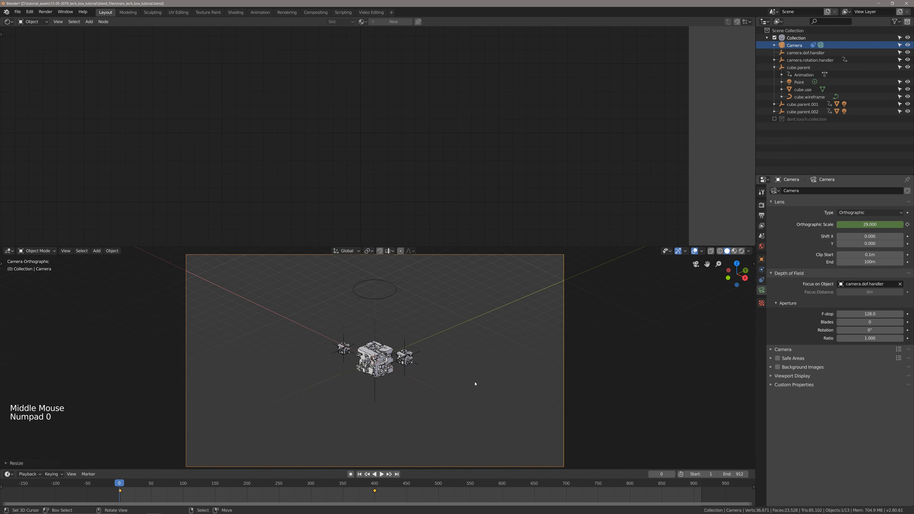
pyautogui.scroll(1, 476, 384)
pyautogui.press('z')
pyautogui.scroll(8, 406, 397)
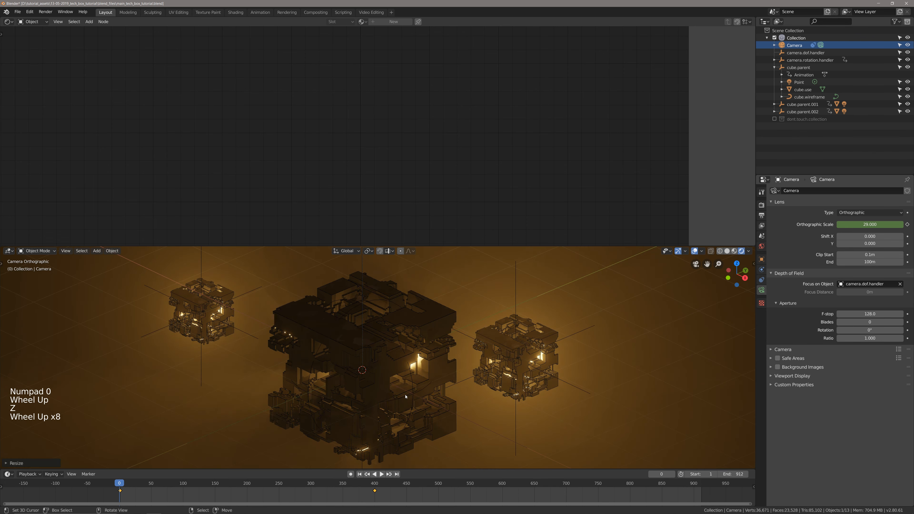
pyautogui.click(695, 251)
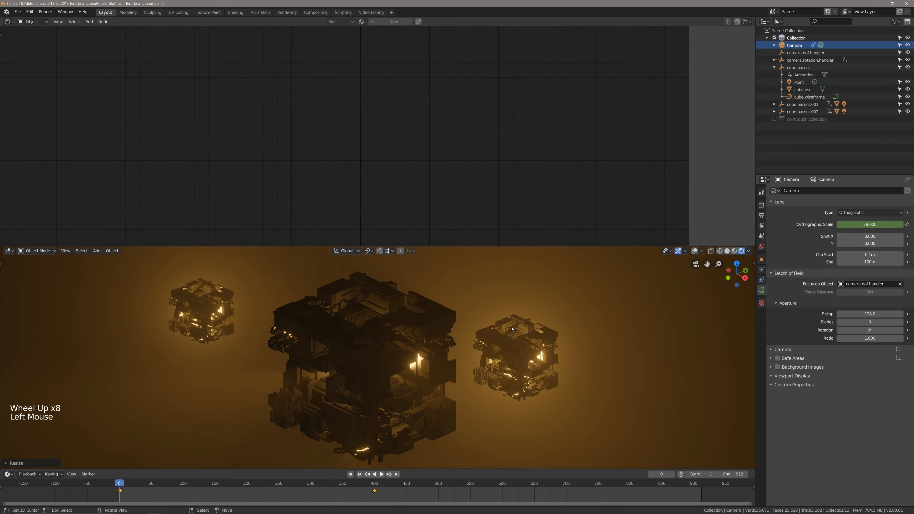
pyautogui.scroll(2, 486, 348)
pyautogui.scroll(-6, 485, 349)
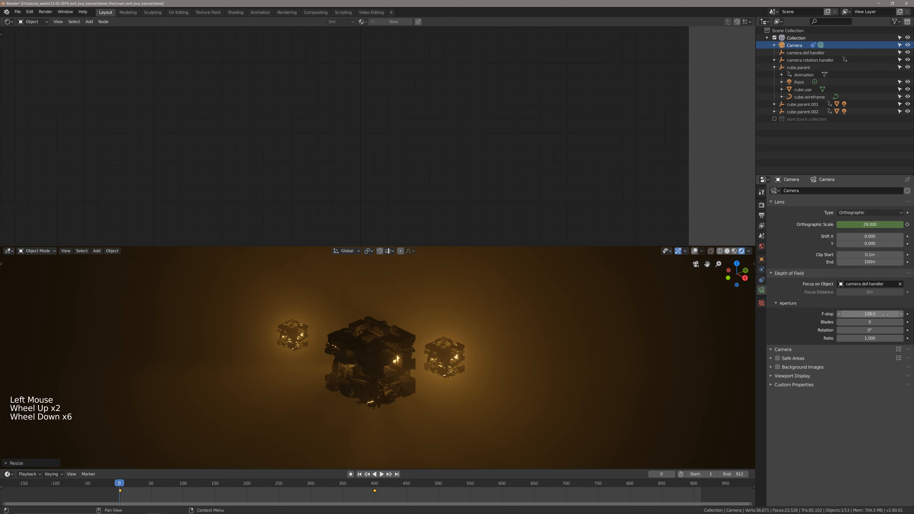
pyautogui.moveTo(871, 315); pyautogui.dragTo(810, 314)
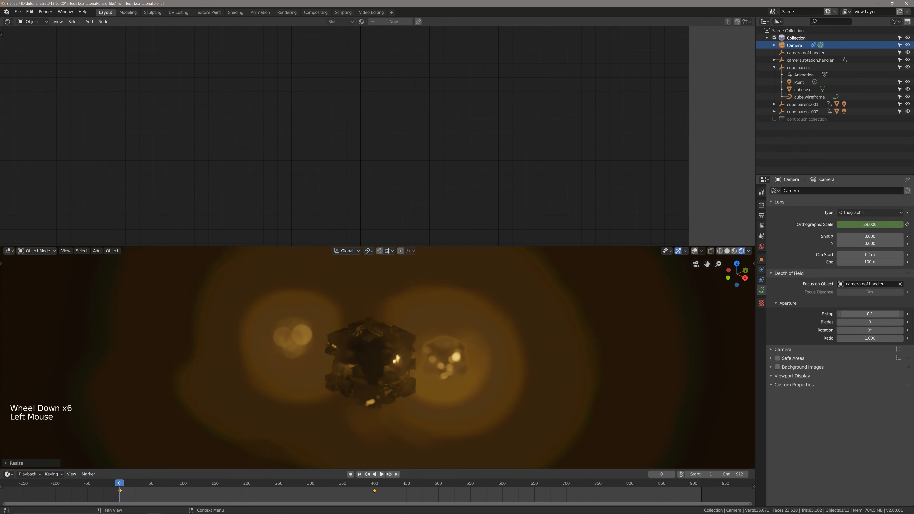
pyautogui.hotkey('ctrl', 's')
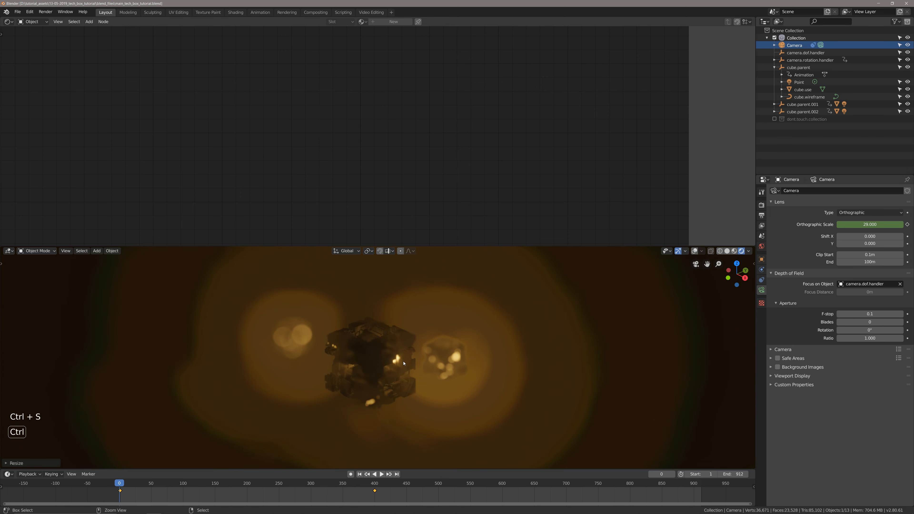
# Examine the depth-of-field blur around the three cubes in the rendered camera view, with and without overlays
pyautogui.scroll(-7, 360, 380)
pyautogui.scroll(2, 400, 364)
pyautogui.scroll(1, 400, 364)
pyautogui.scroll(-2, 400, 364)
pyautogui.keyDown('shift'); pyautogui.moveTo(400, 364); pyautogui.dragTo(405, 360, button='middle'); pyautogui.keyUp('shift')
pyautogui.click(695, 251)
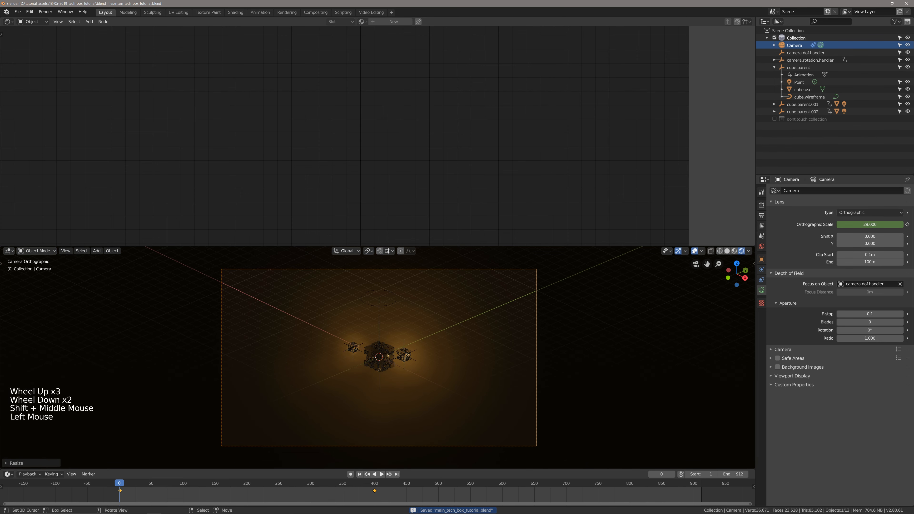
pyautogui.click(694, 251)
pyautogui.scroll(6, 425, 346)
pyautogui.keyDown('shift'); pyautogui.moveTo(425, 346); pyautogui.dragTo(429, 343, button='middle'); pyautogui.keyUp('shift')
pyautogui.scroll(-5, 429, 345)
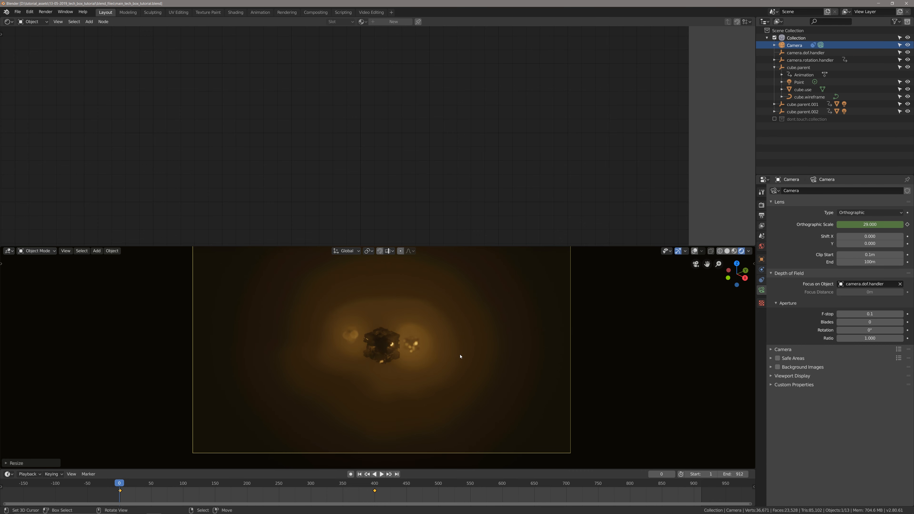
pyautogui.scroll(-2, 461, 356)
# Return to a solid-shaded perspective view with overlays shown, looking at the central cube from the side
pyautogui.press('KP_0')
pyautogui.press('z')
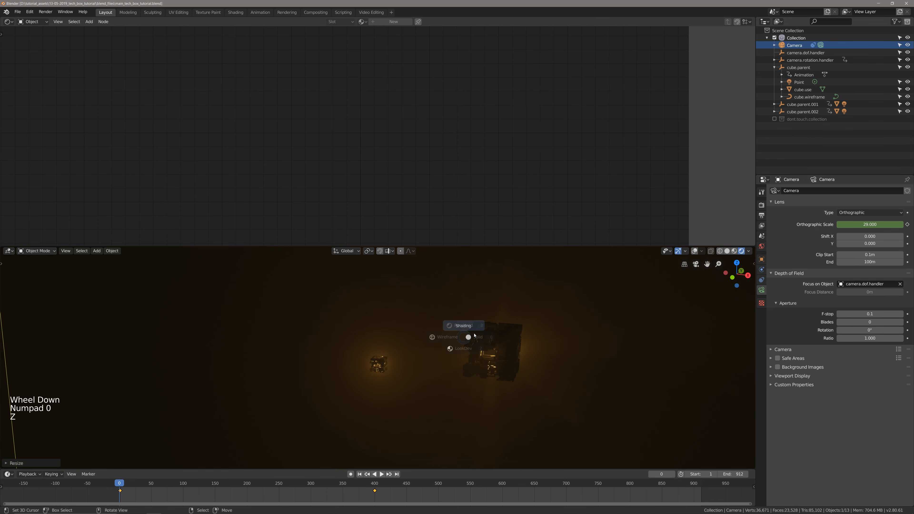
pyautogui.scroll(1, 448, 360)
pyautogui.scroll(-4, 448, 364)
pyautogui.press('z')
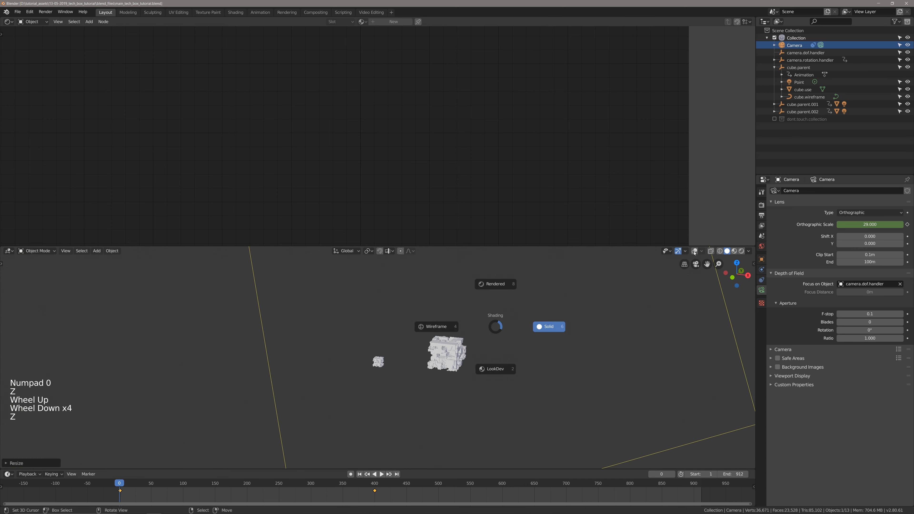
pyautogui.click(694, 253)
pyautogui.scroll(3, 576, 295)
pyautogui.moveTo(429, 362); pyautogui.dragTo(496, 342, button='middle')
pyautogui.keyDown('shift'); pyautogui.moveTo(508, 423); pyautogui.dragTo(607, 329, button='middle'); pyautogui.keyUp('shift')
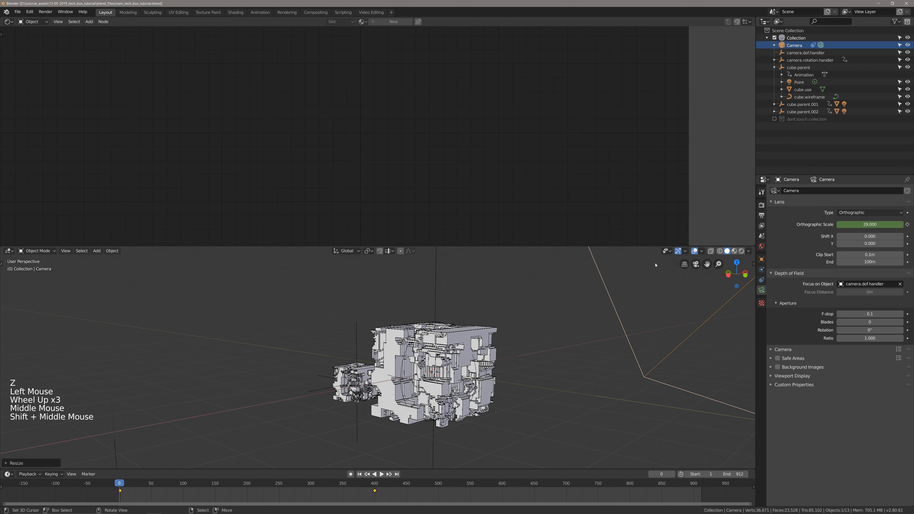
# Set the camera.dof.handler empty's Z location to 15 m
pyautogui.click(805, 53)
pyautogui.keyDown('shift'); pyautogui.moveTo(526, 348); pyautogui.dragTo(510, 366, button='middle'); pyautogui.keyUp('shift')
pyautogui.scroll(-3, 511, 366)
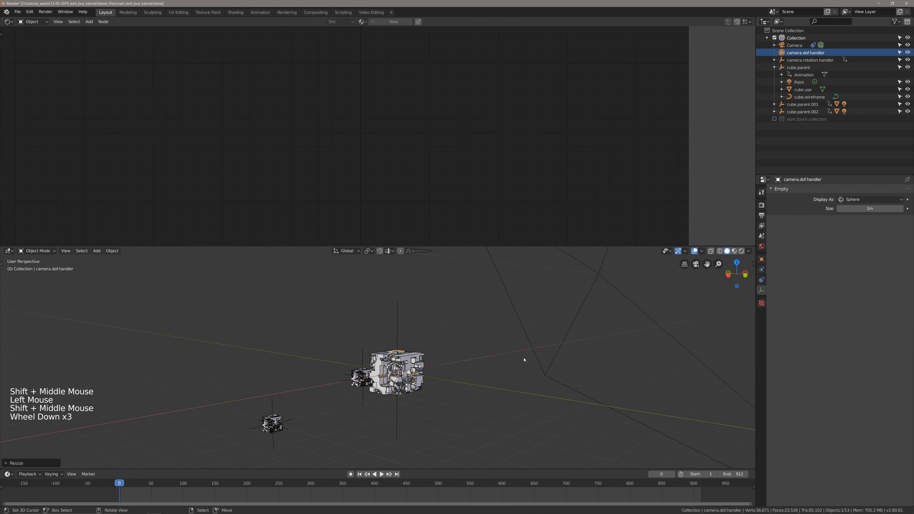
pyautogui.press('n')
pyautogui.click(716, 293)
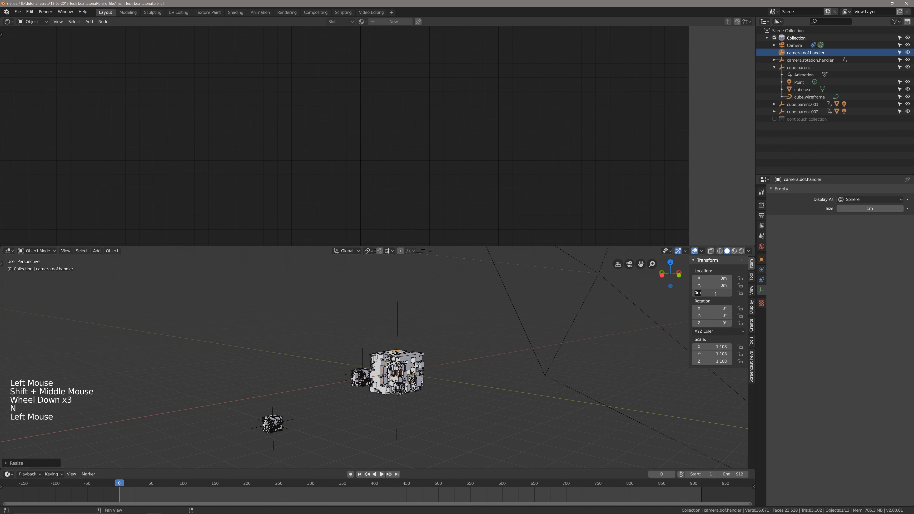
pyautogui.press('Return')
# Examine the effect of the raised focus empty on the cubes in the rendered camera view with overlays hidden
pyautogui.keyDown('shift'); pyautogui.moveTo(399, 326); pyautogui.dragTo(404, 378, button='middle'); pyautogui.keyUp('shift')
pyautogui.scroll(-3, 404, 378)
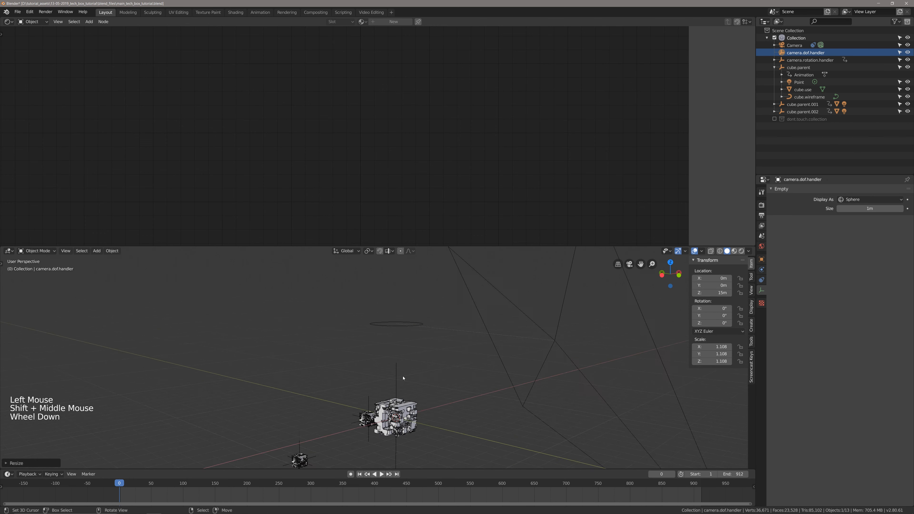
pyautogui.scroll(1, 409, 368)
pyautogui.scroll(-2, 414, 357)
pyautogui.keyDown('shift'); pyautogui.moveTo(422, 343); pyautogui.dragTo(405, 358, button='middle'); pyautogui.keyUp('shift')
pyautogui.scroll(1, 406, 358)
pyautogui.press('KP_0')
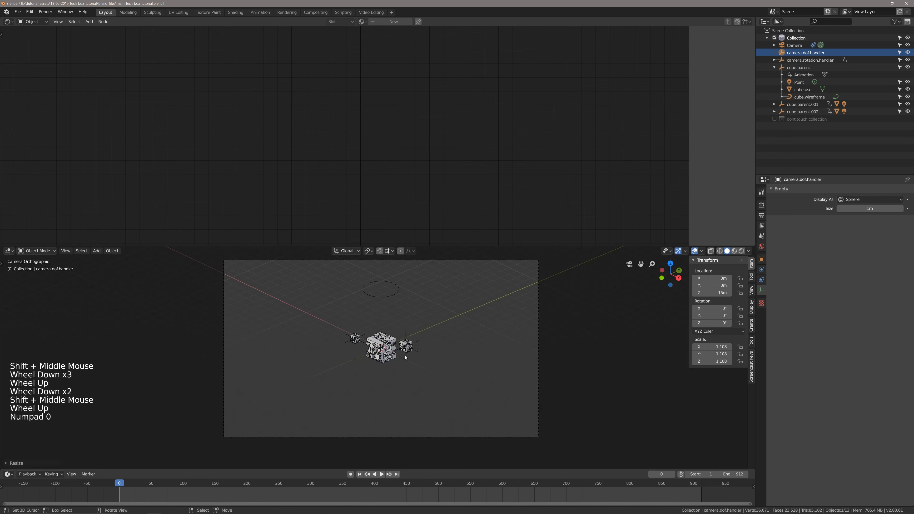
pyautogui.press('z')
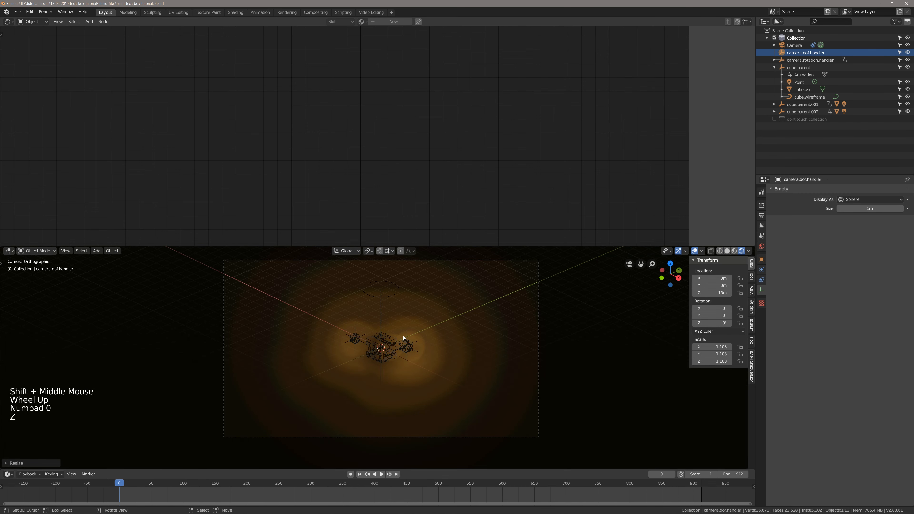
pyautogui.scroll(4, 410, 301)
pyautogui.click(694, 251)
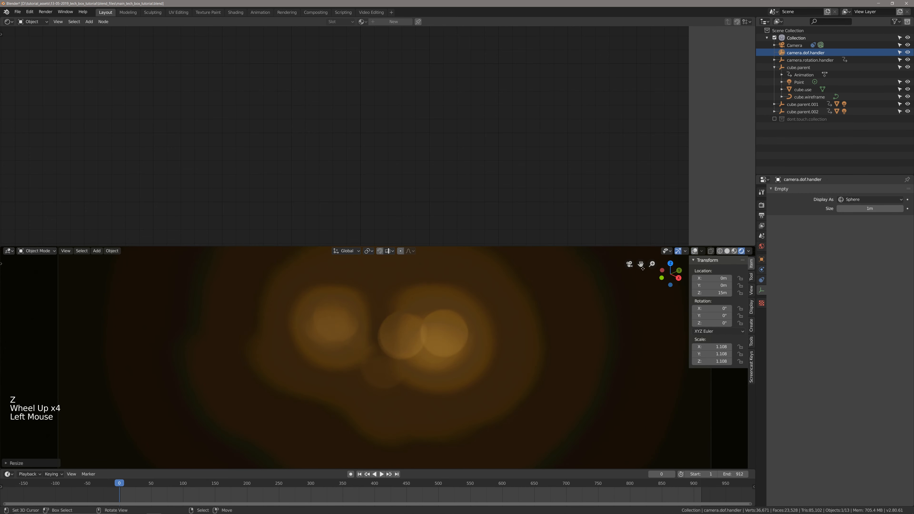
pyautogui.scroll(-3, 481, 343)
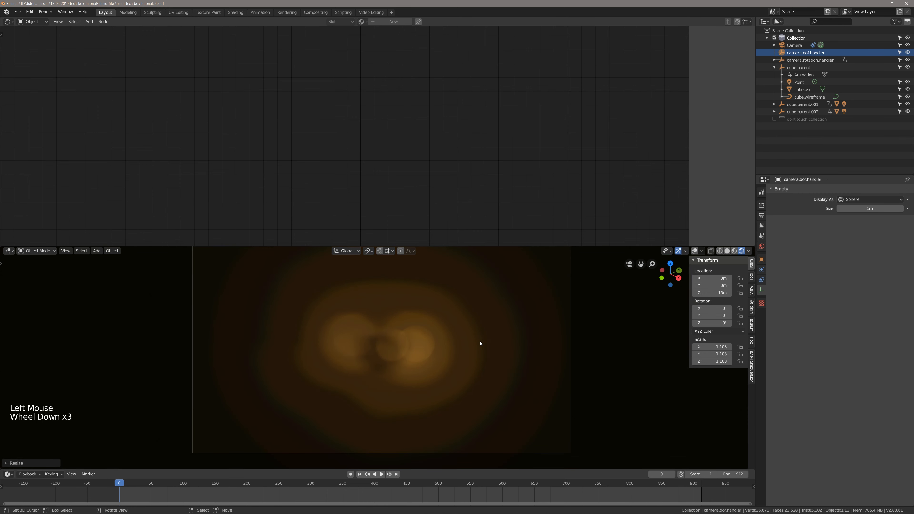
# Open the camera.dof.handler empty's Z location for editing
pyautogui.click(716, 293)
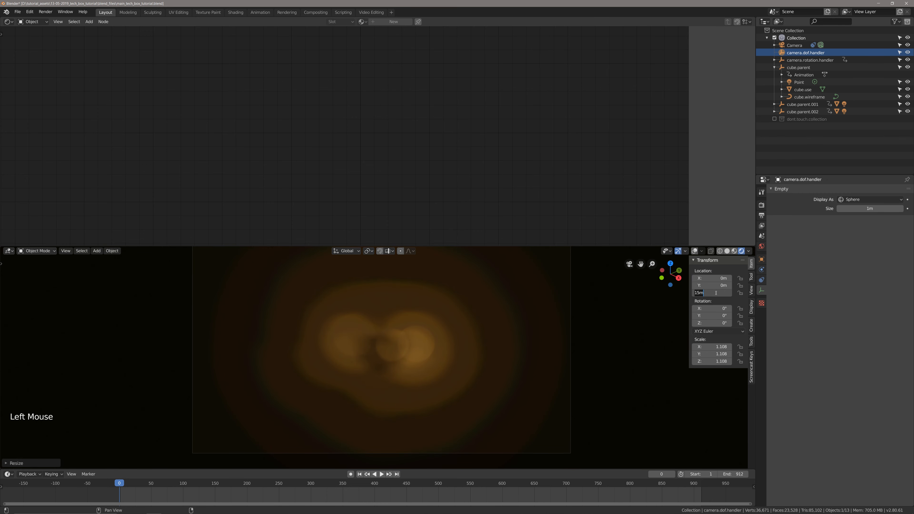